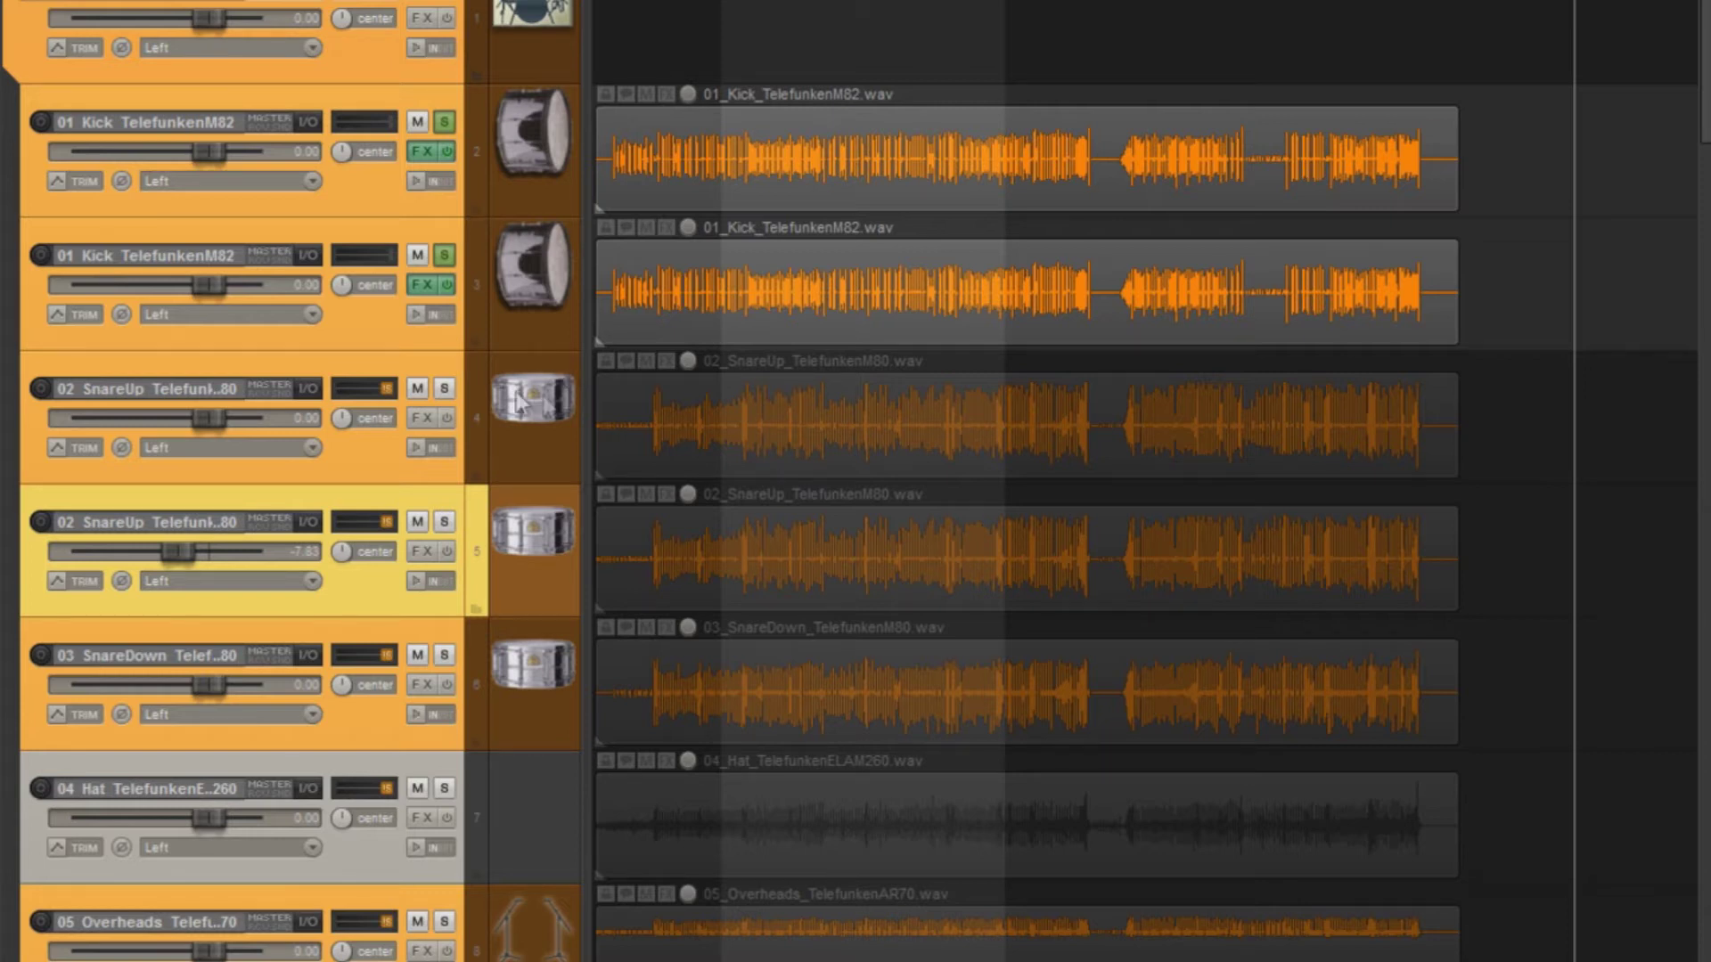
Solo the upper 02_SnareUp track, play the song from early in the highlighted section, and unsolo both kick tracks.
click(445, 389)
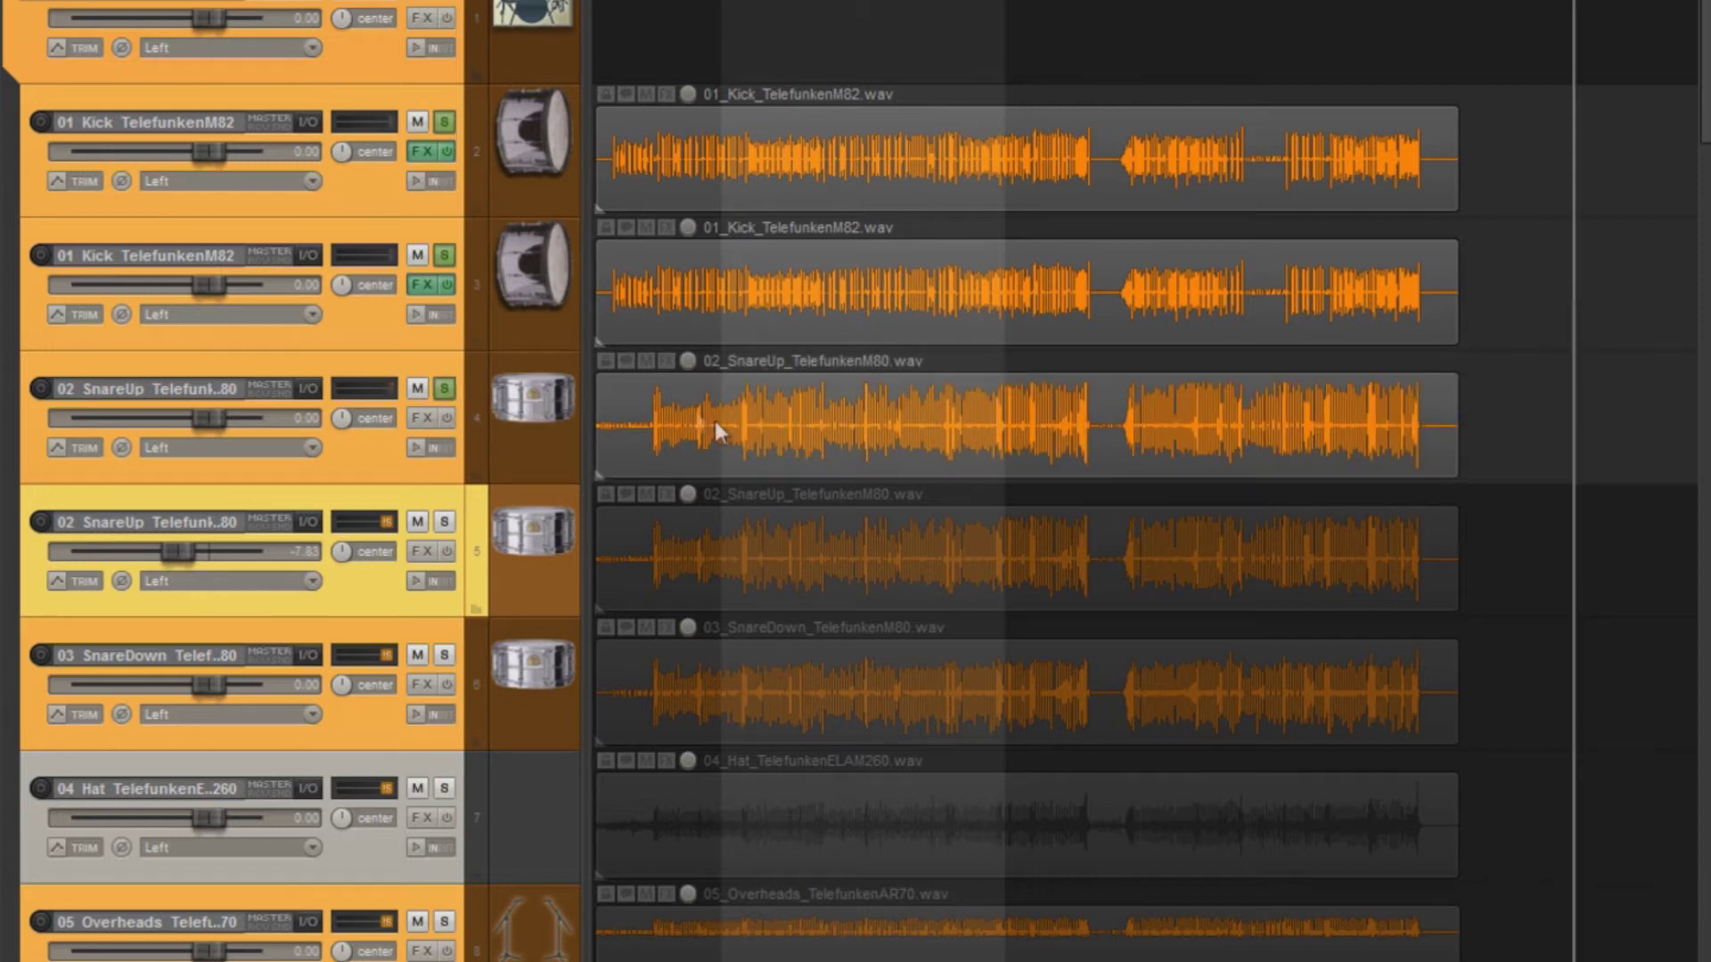
click(775, 422)
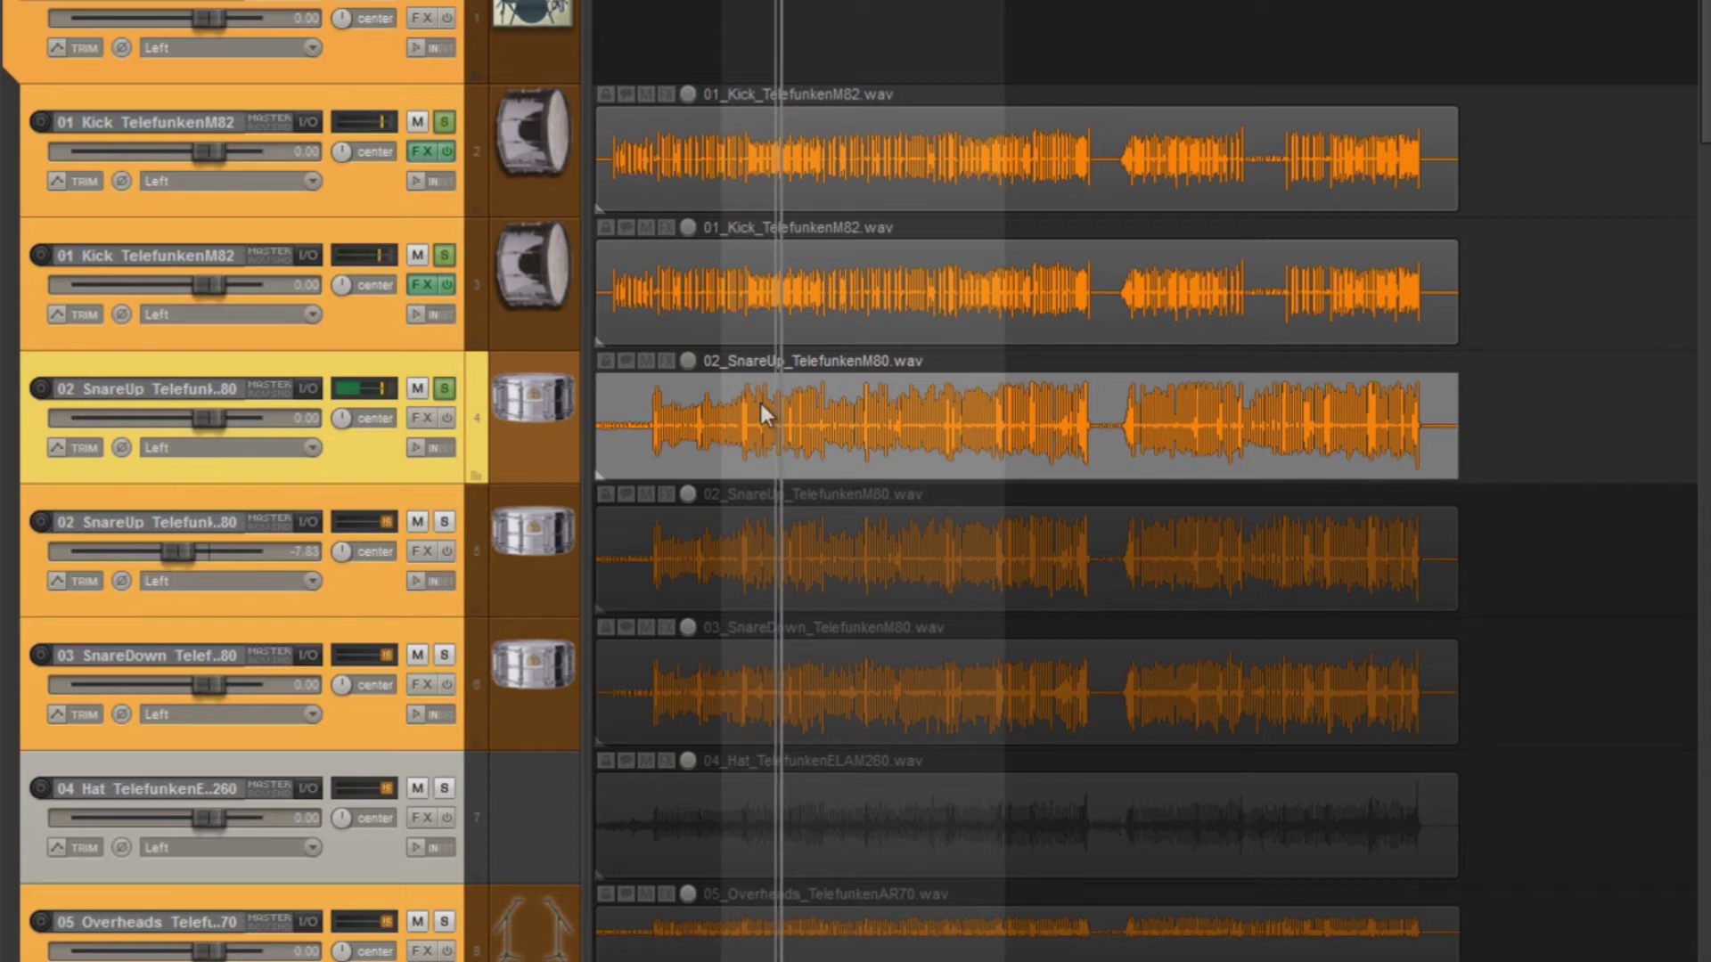
click(446, 129)
click(451, 257)
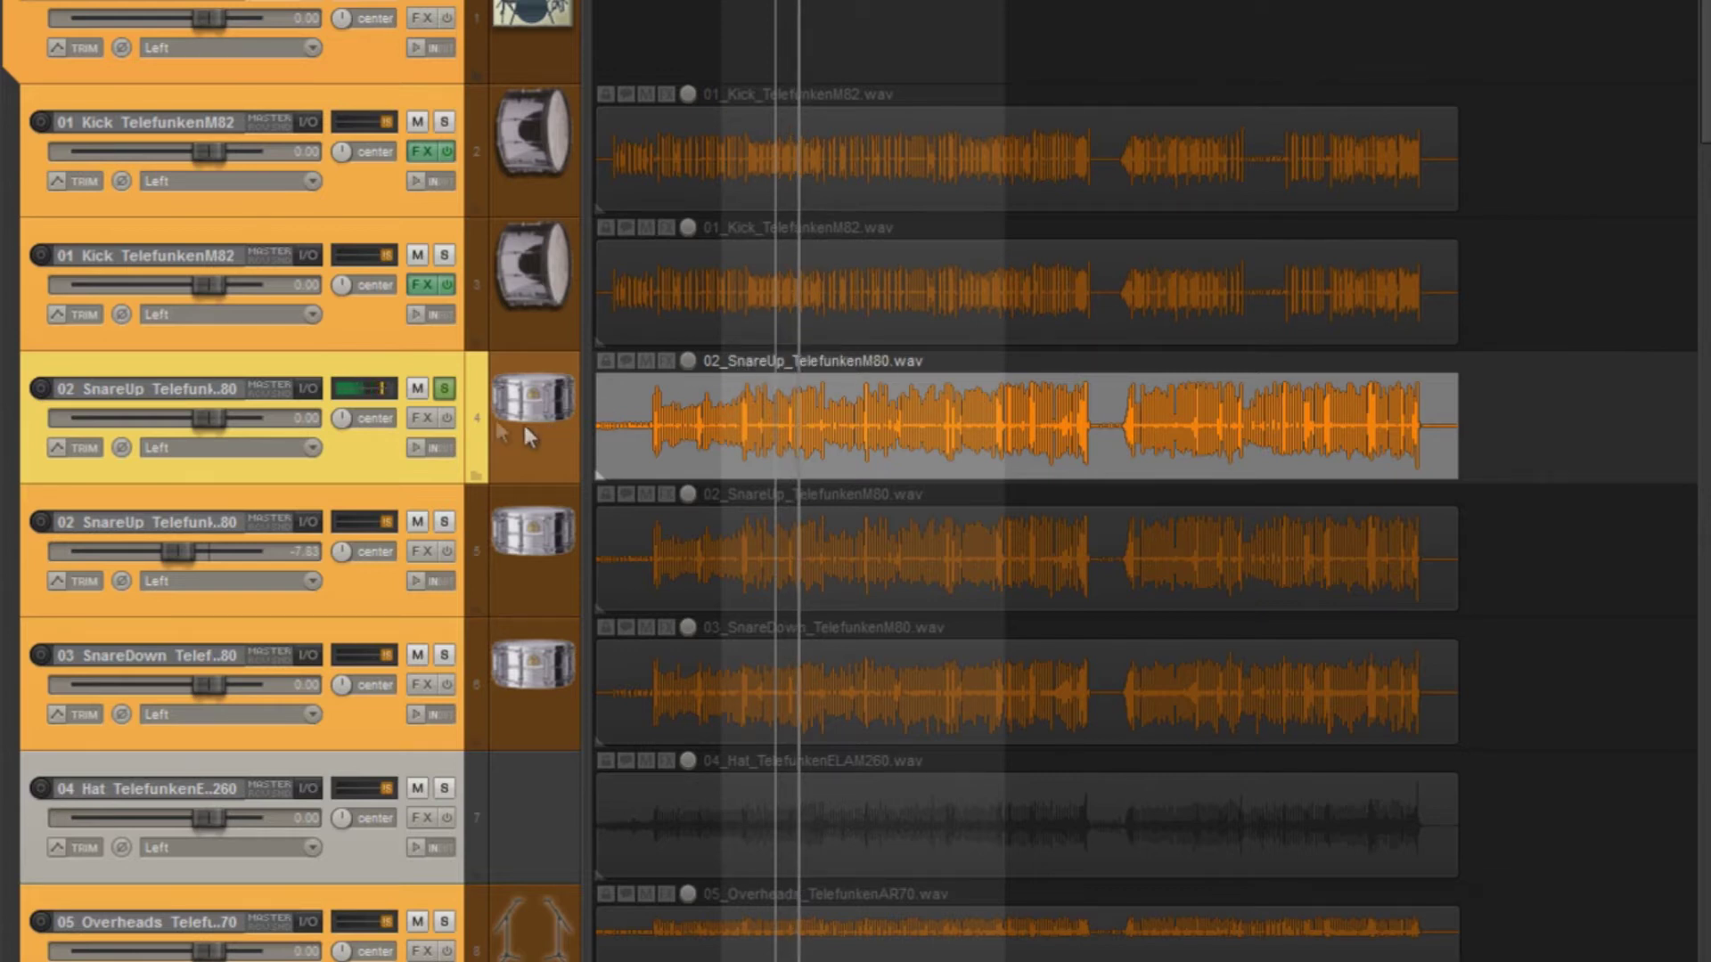
Add the FabFilter Pro-Q (Mono) equalizer to the soloed snare track and set its analyzer to Post-EQ.
click(434, 417)
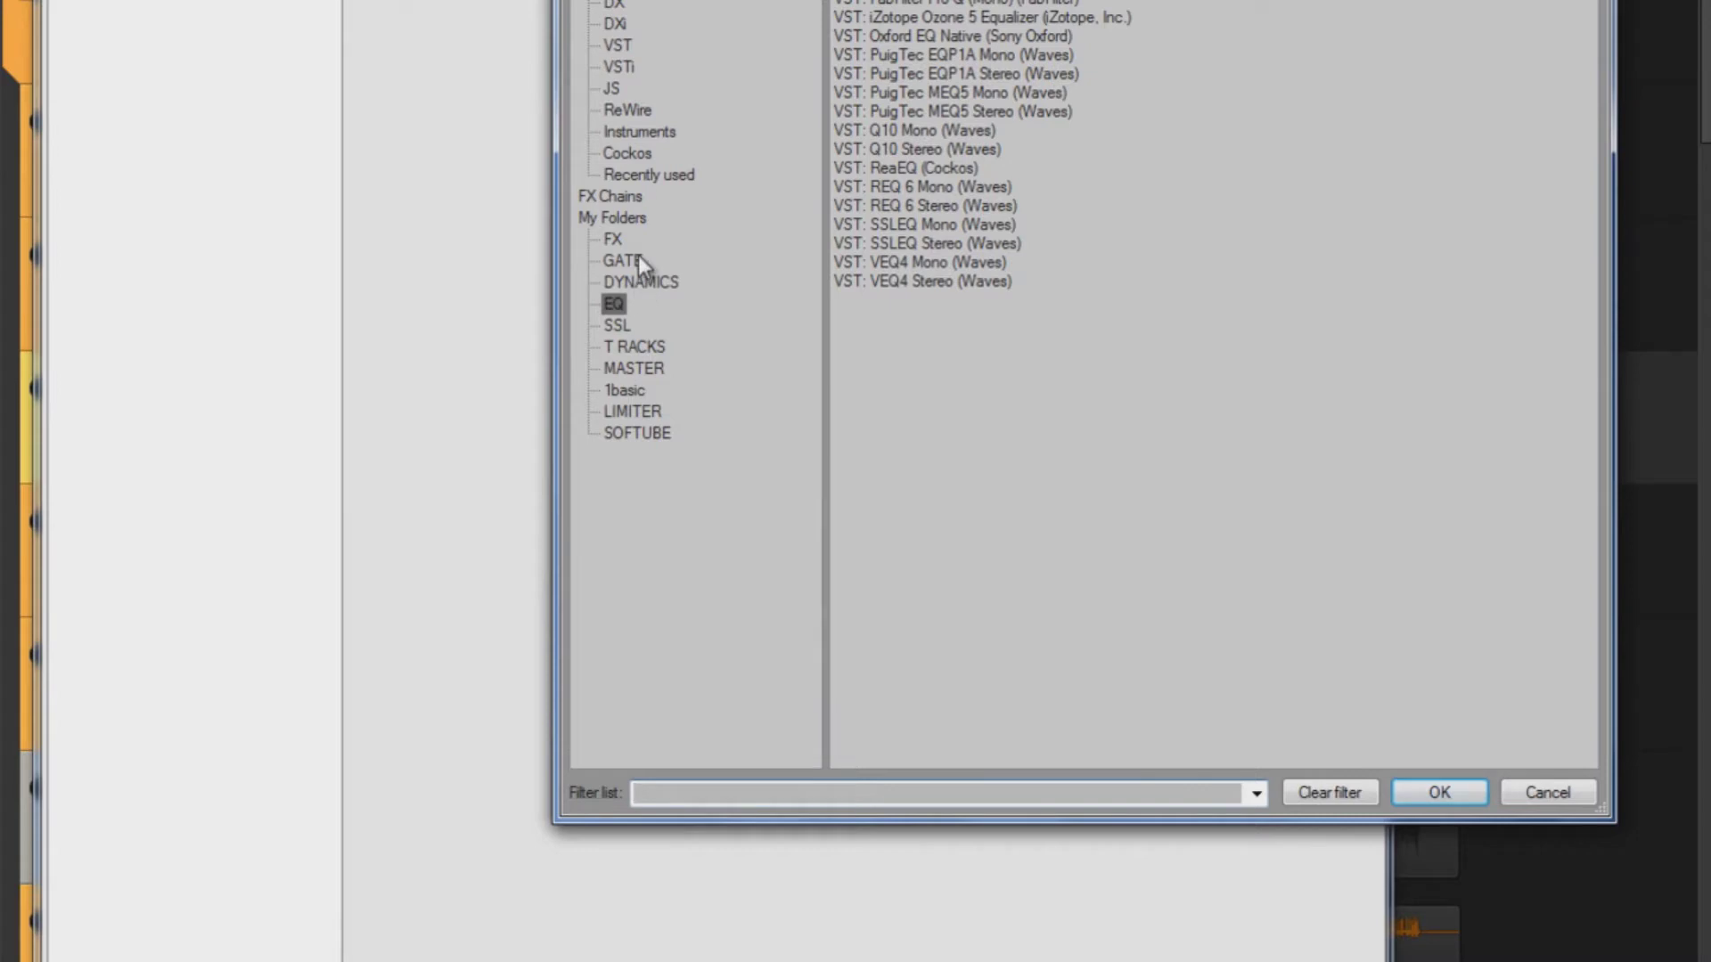
double_click(1002, 3)
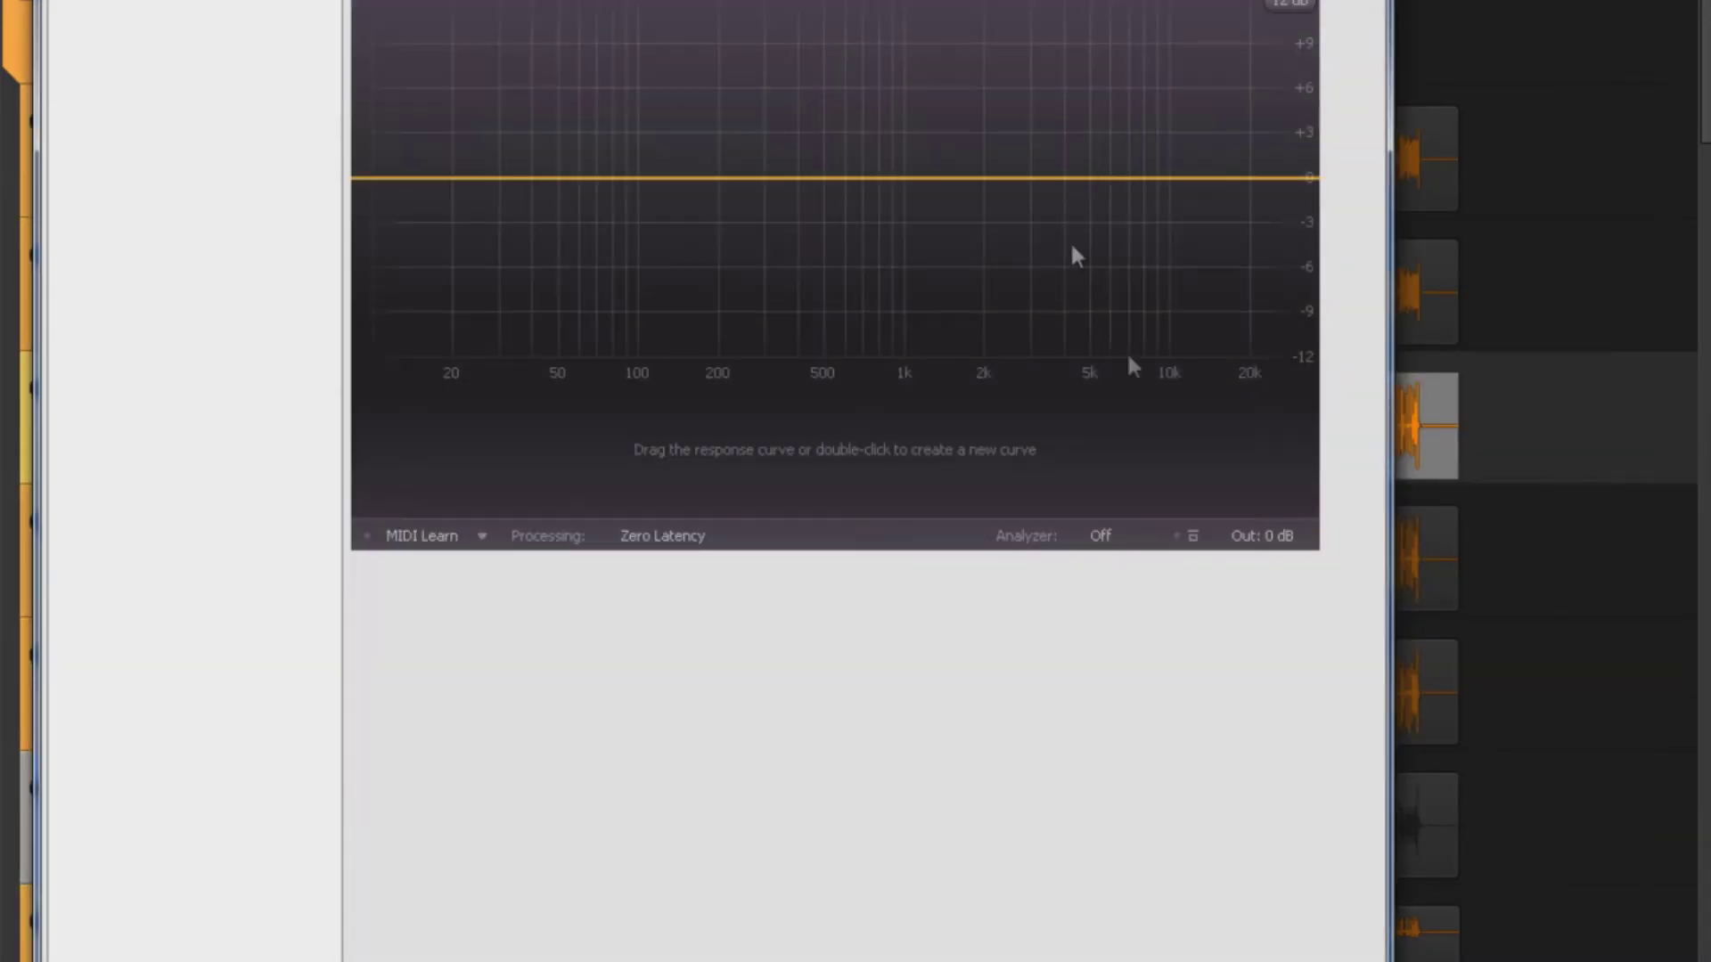
click(1114, 538)
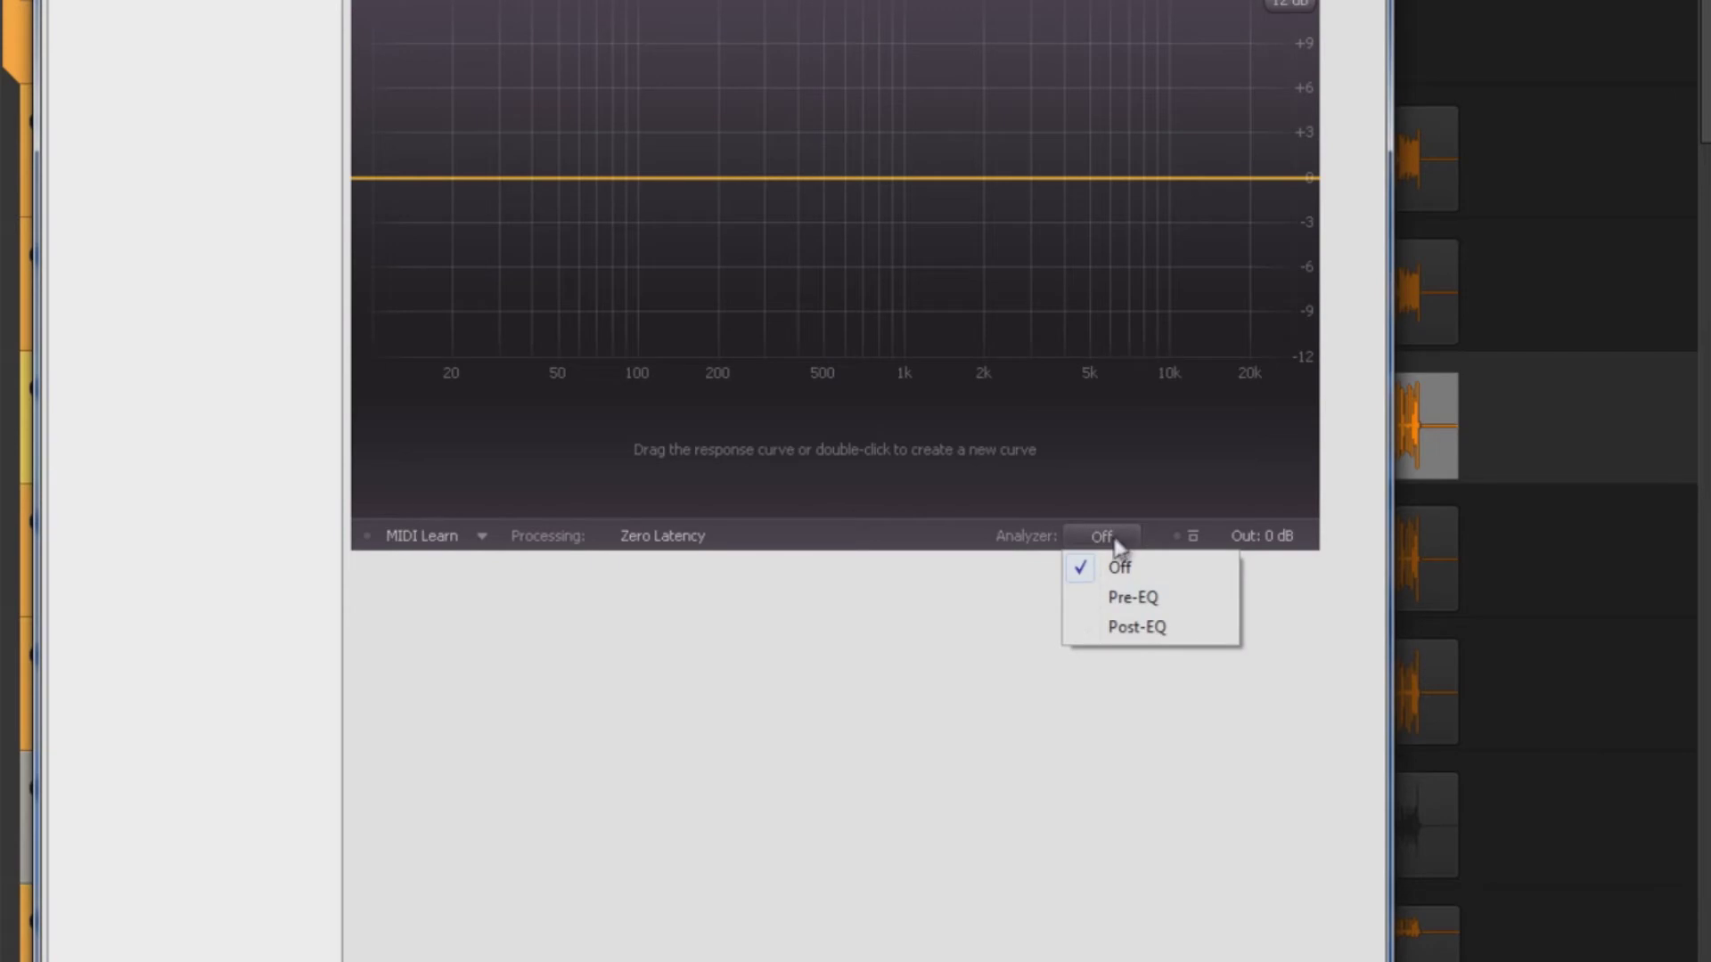
click(1125, 628)
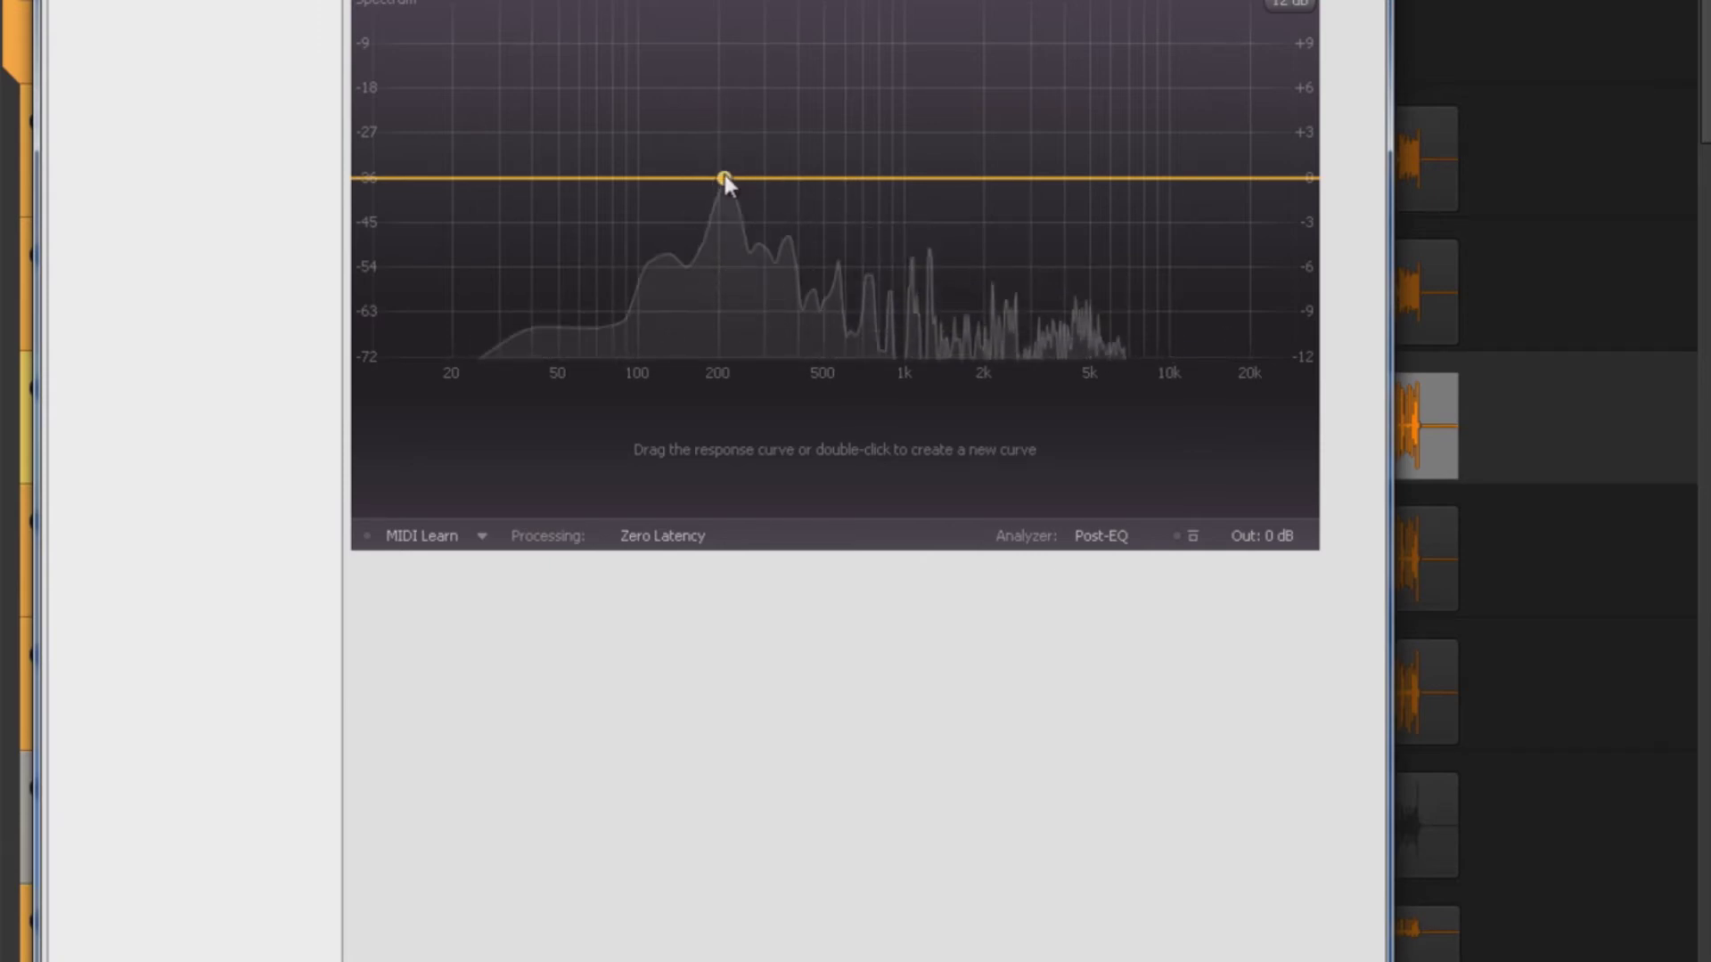
Add a gentle bell boost of about 1 dB near 240 Hz and a 24 dB/oct low cut near 130 Hz.
drag(724, 178, 745, 176)
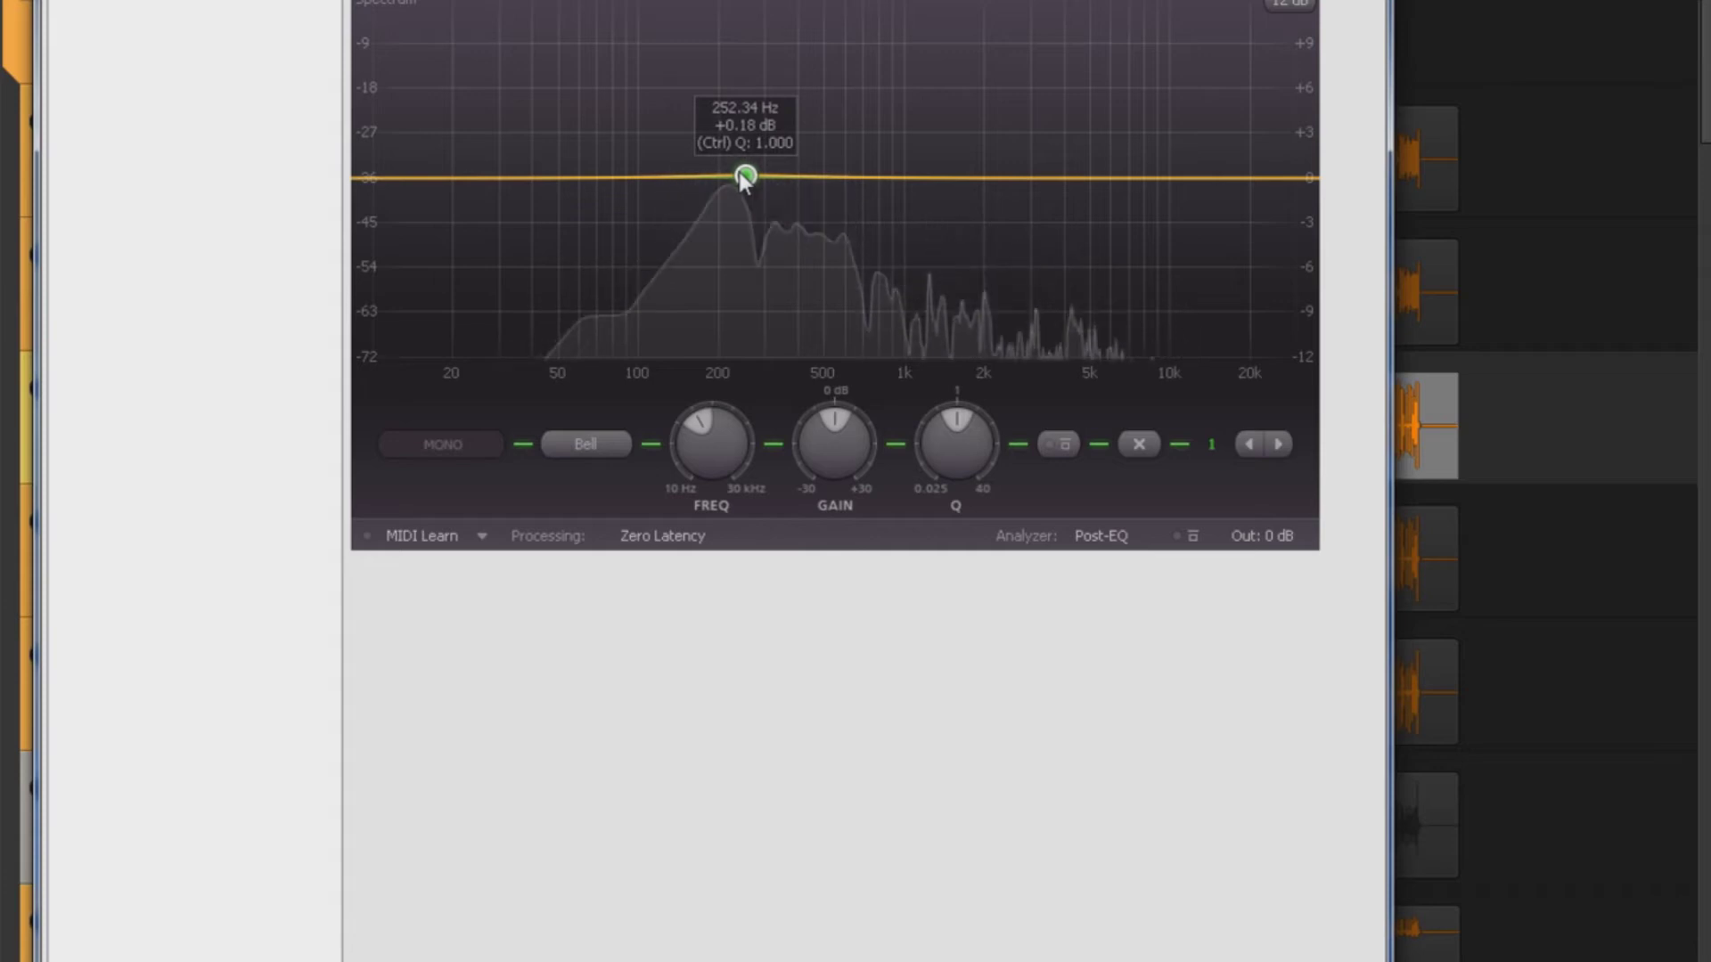
drag(745, 177, 734, 164)
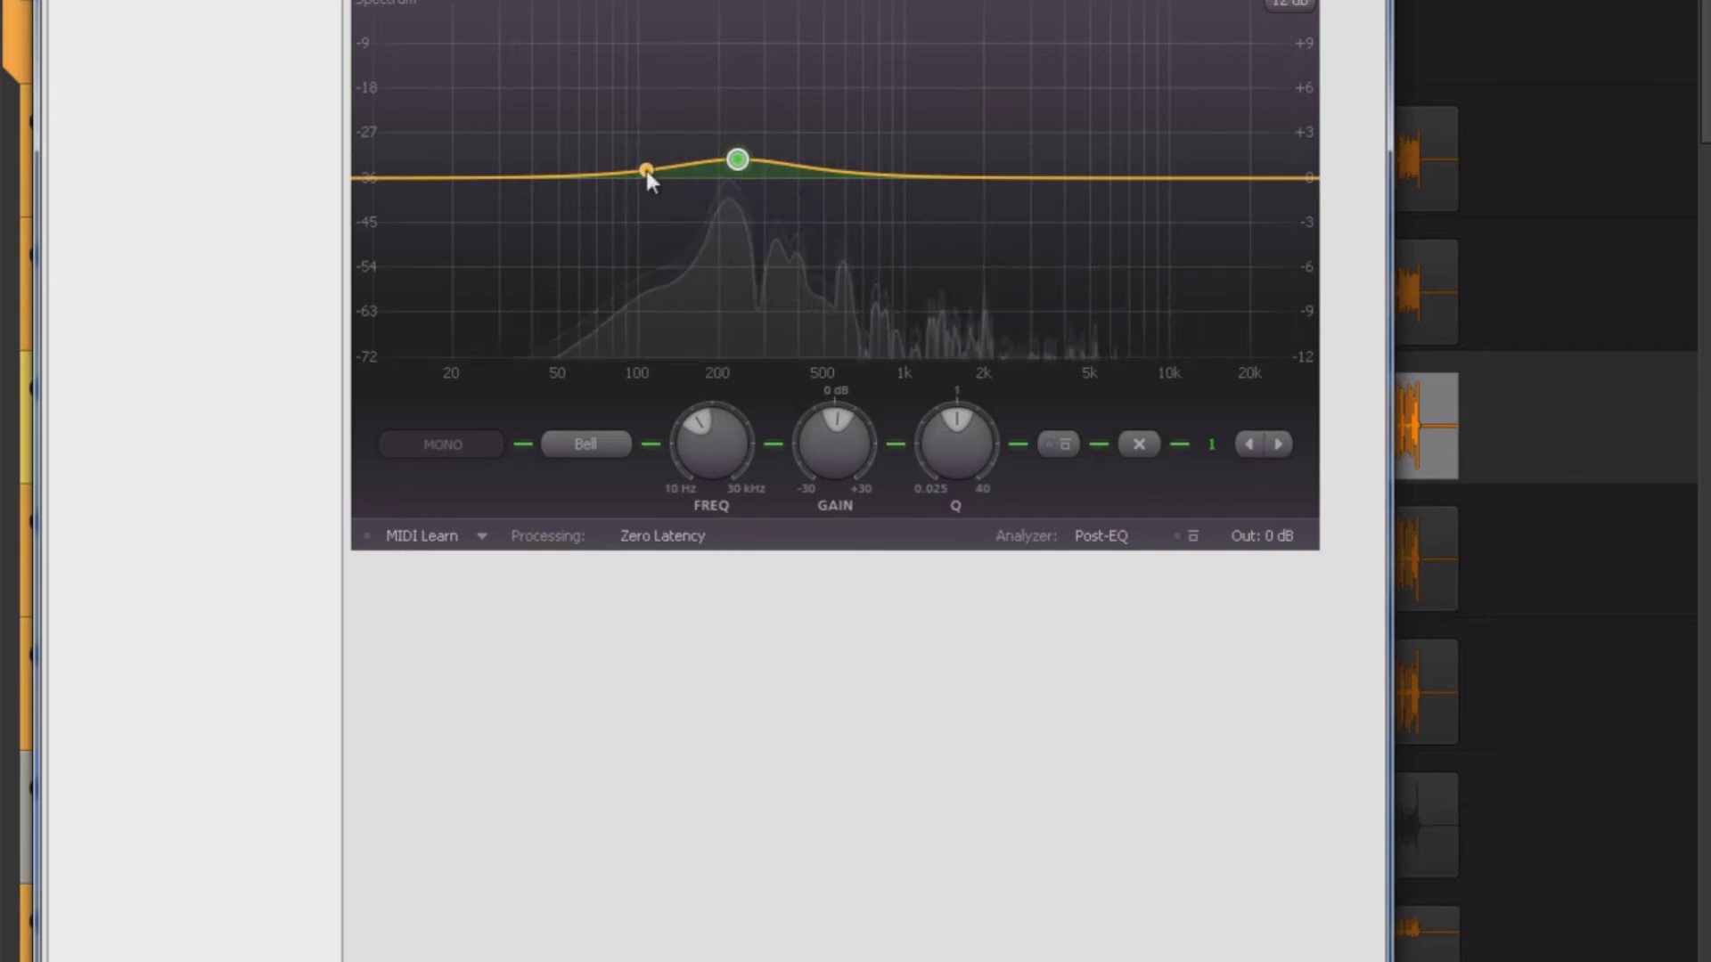
drag(645, 170, 644, 211)
click(583, 444)
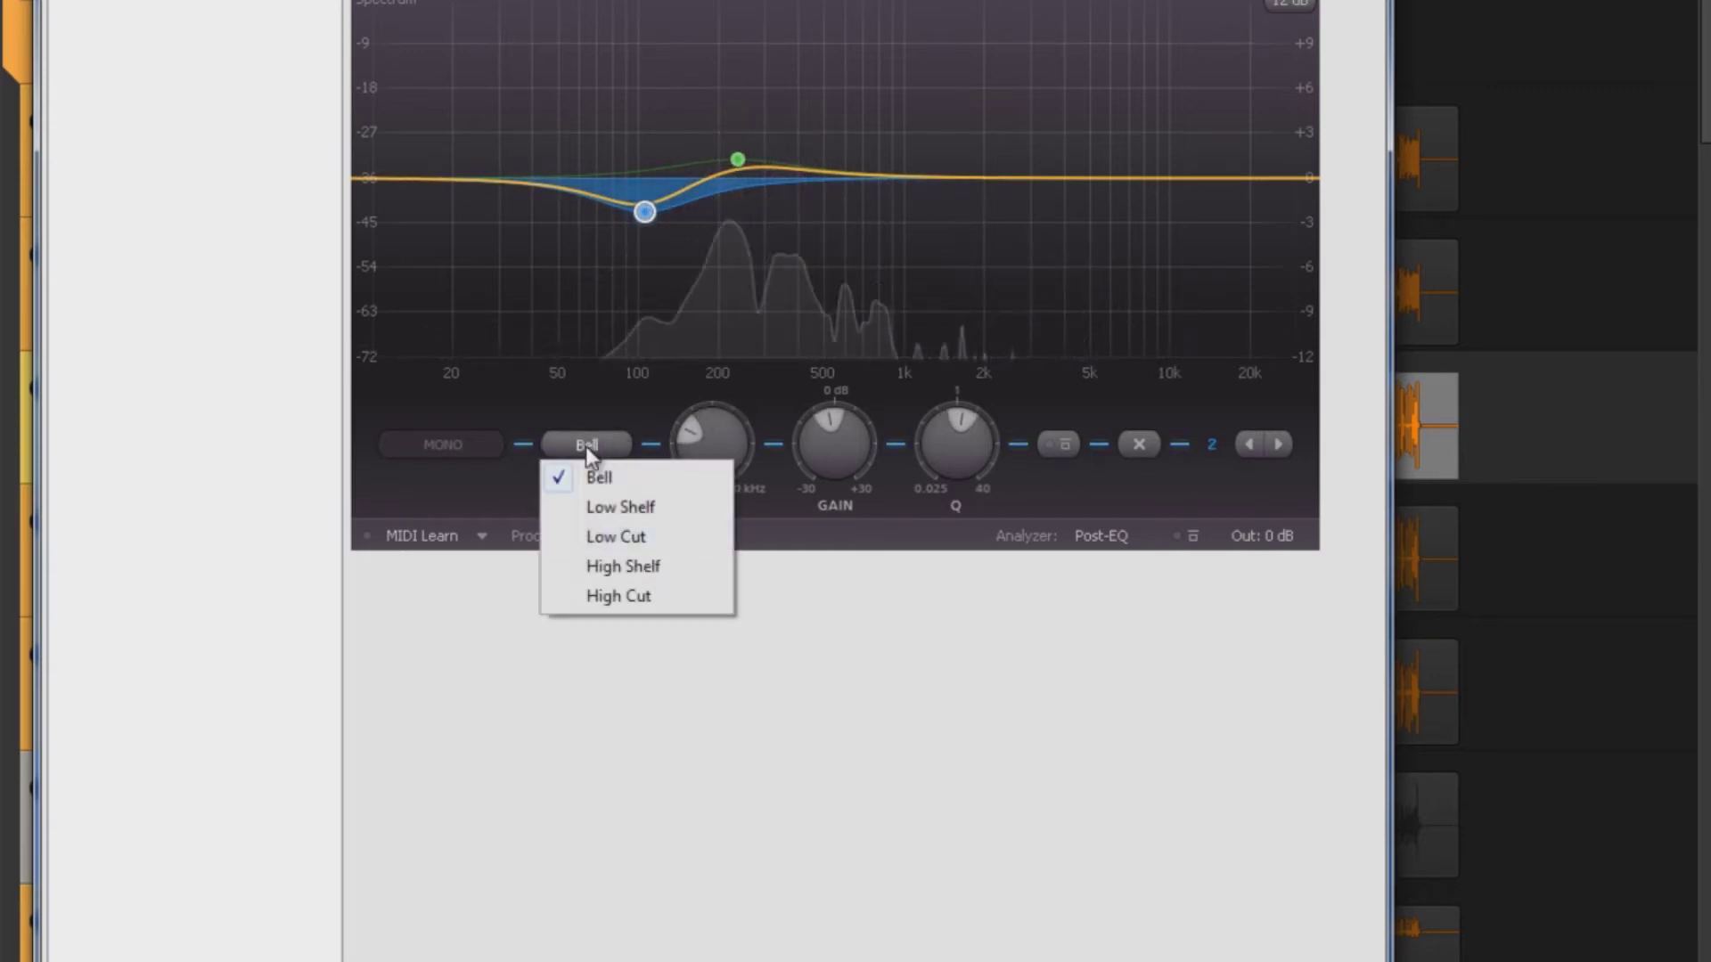
click(617, 537)
drag(645, 148, 672, 159)
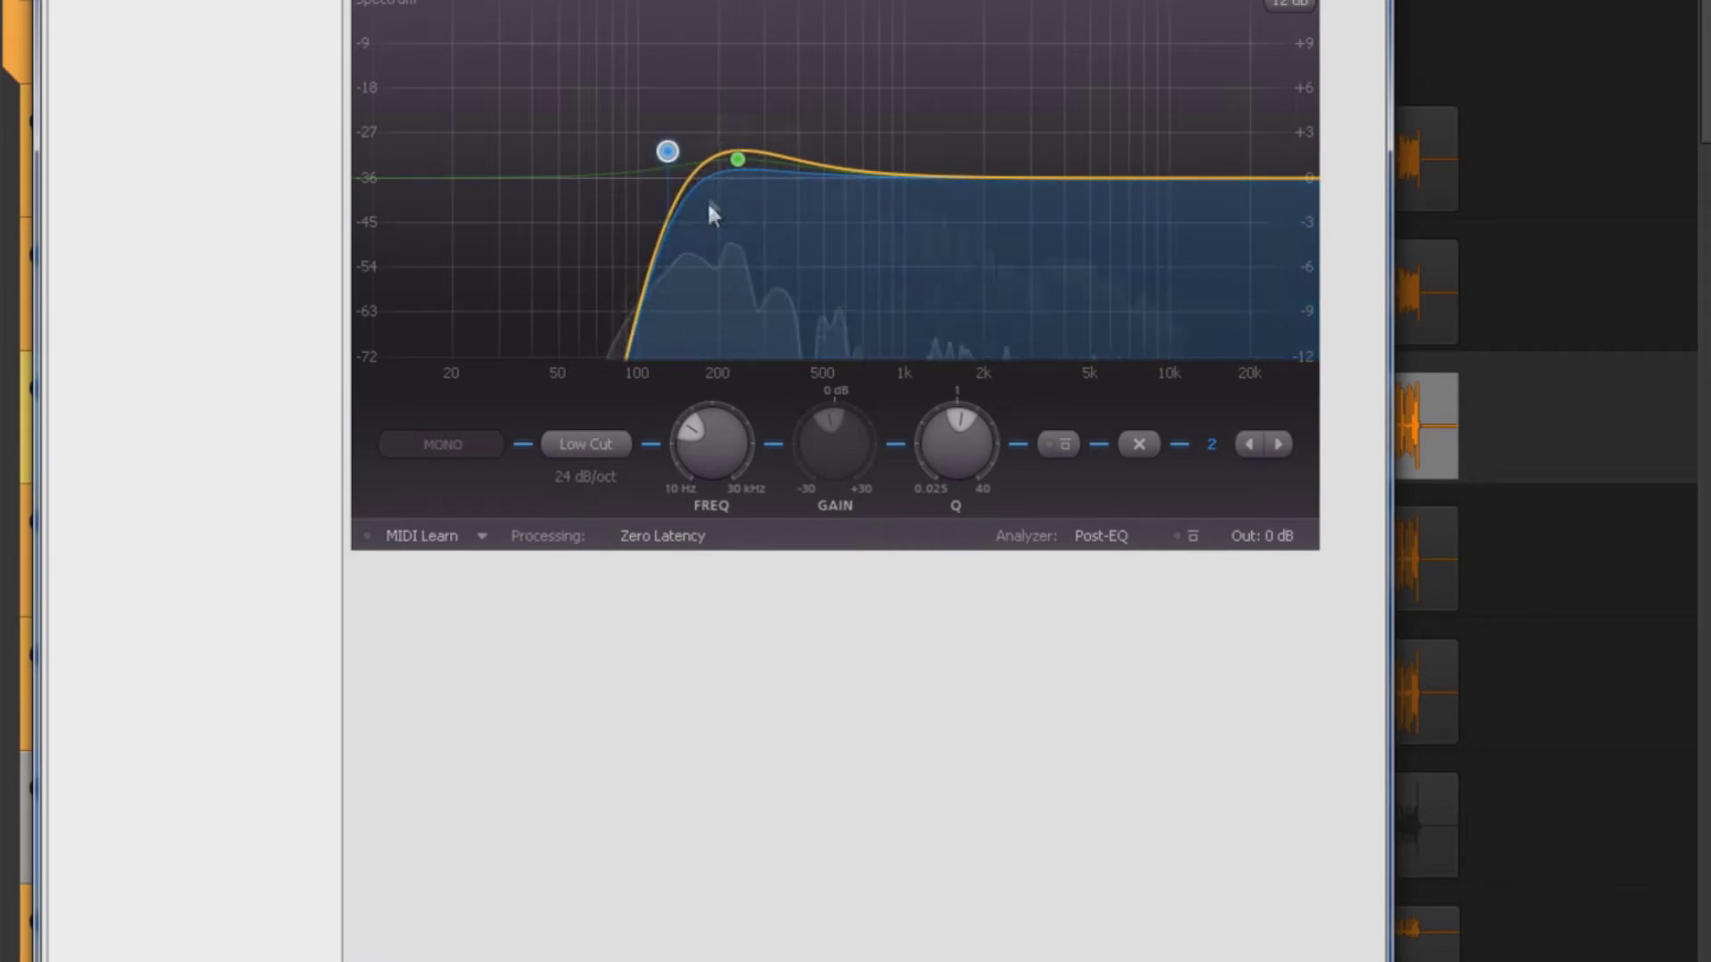
Add a bell cut of about 4 dB near 1 kHz and a bell boost of about 3 dB near 6 kHz.
mouse_move(738, 159)
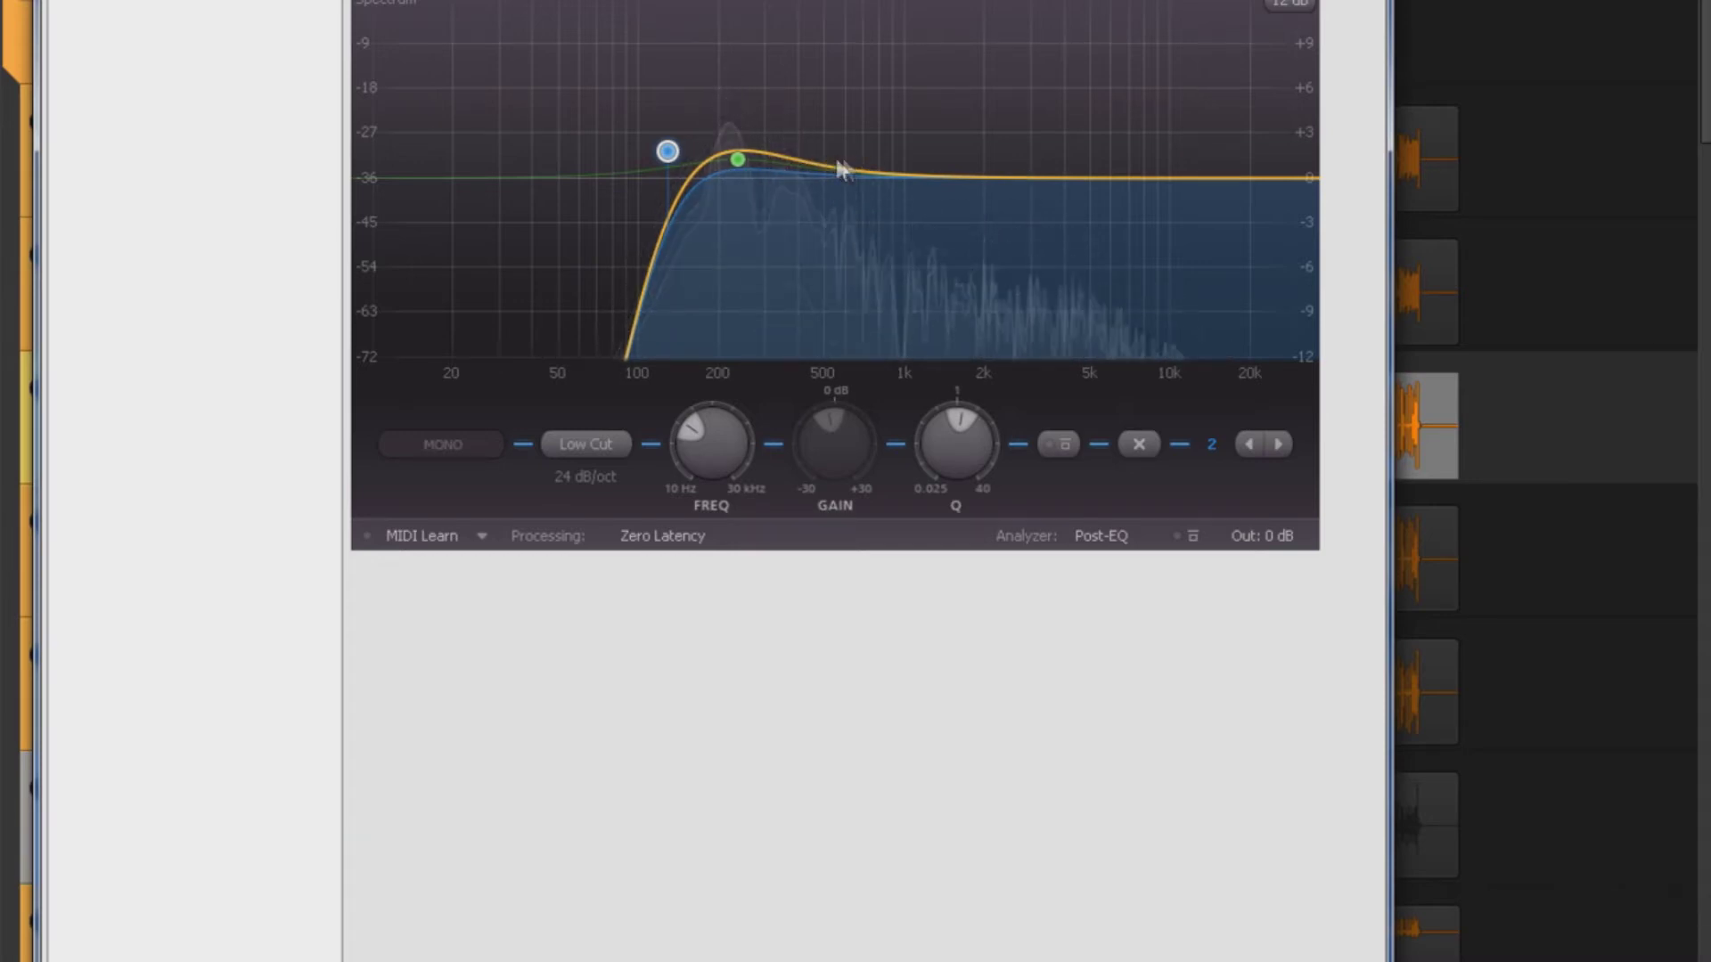
drag(874, 176, 904, 241)
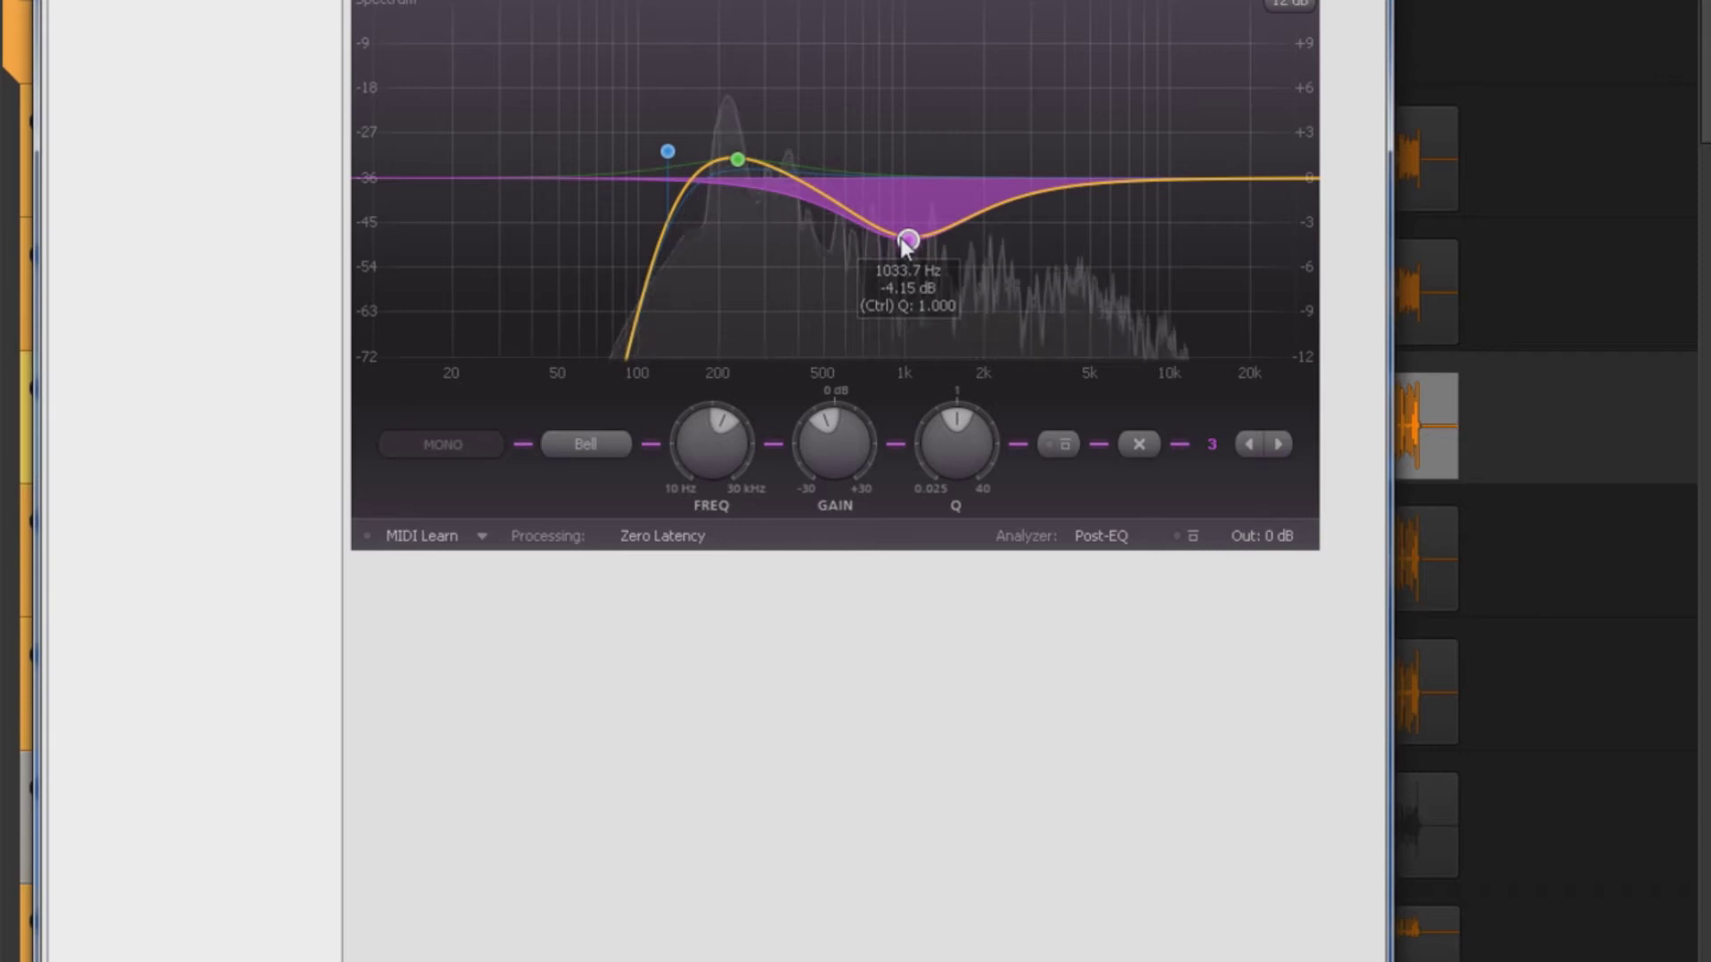
drag(903, 243, 902, 242)
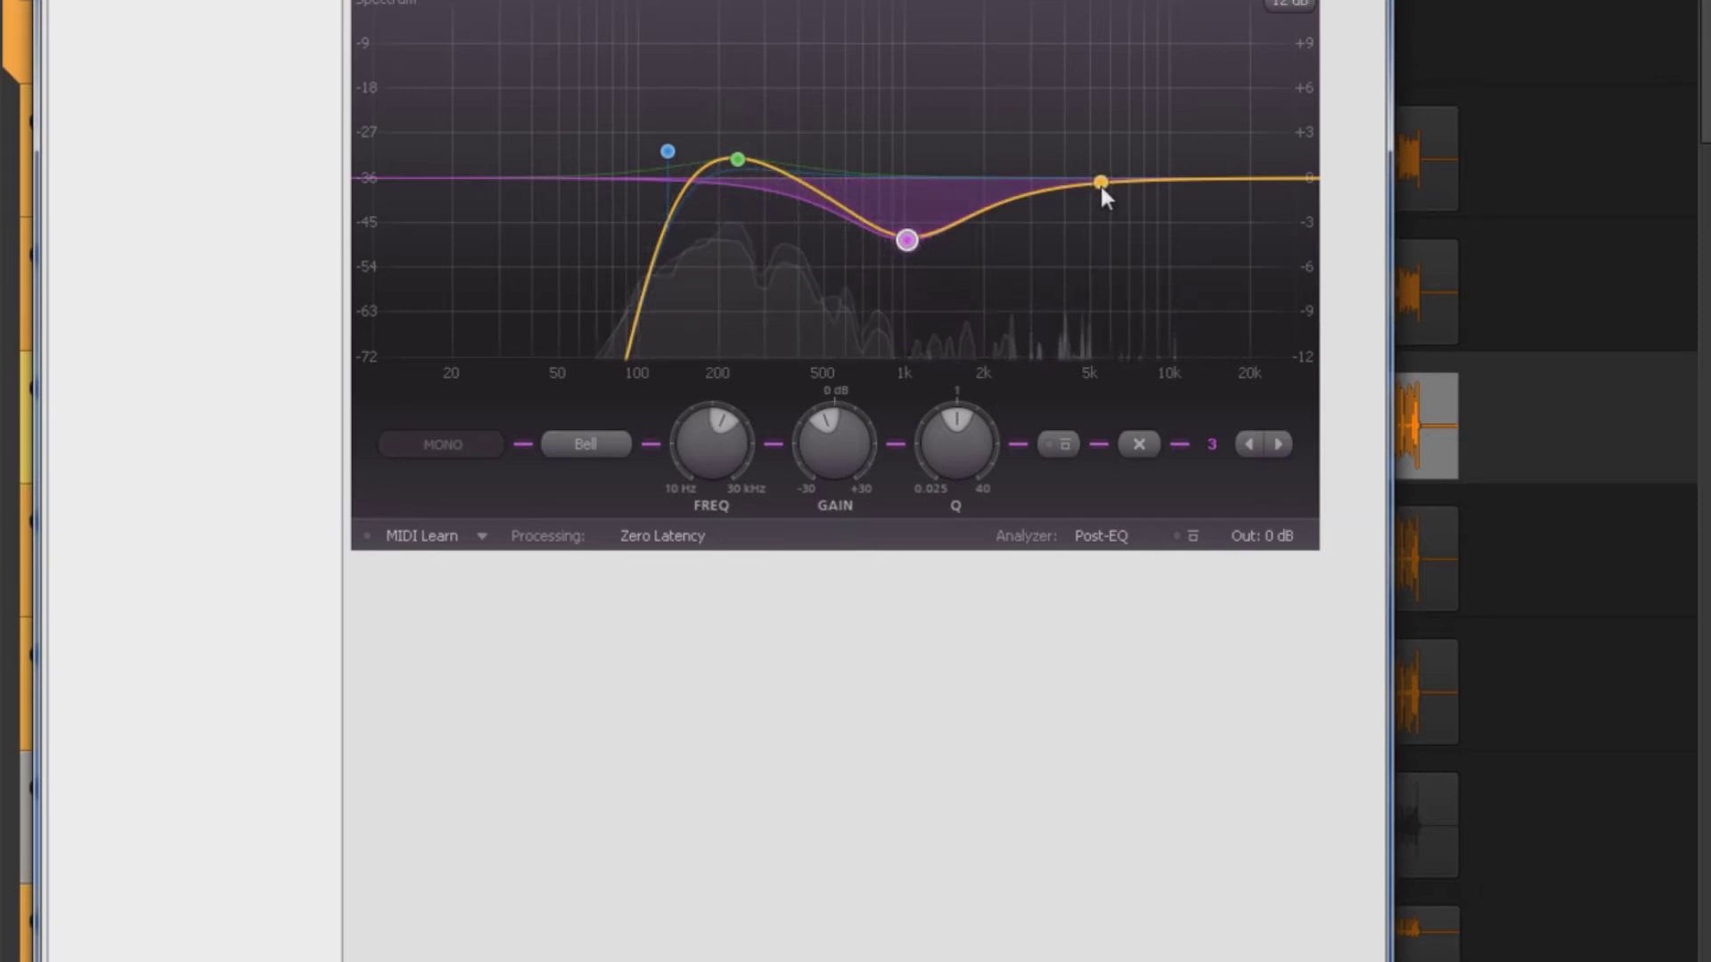
drag(1083, 185, 1113, 145)
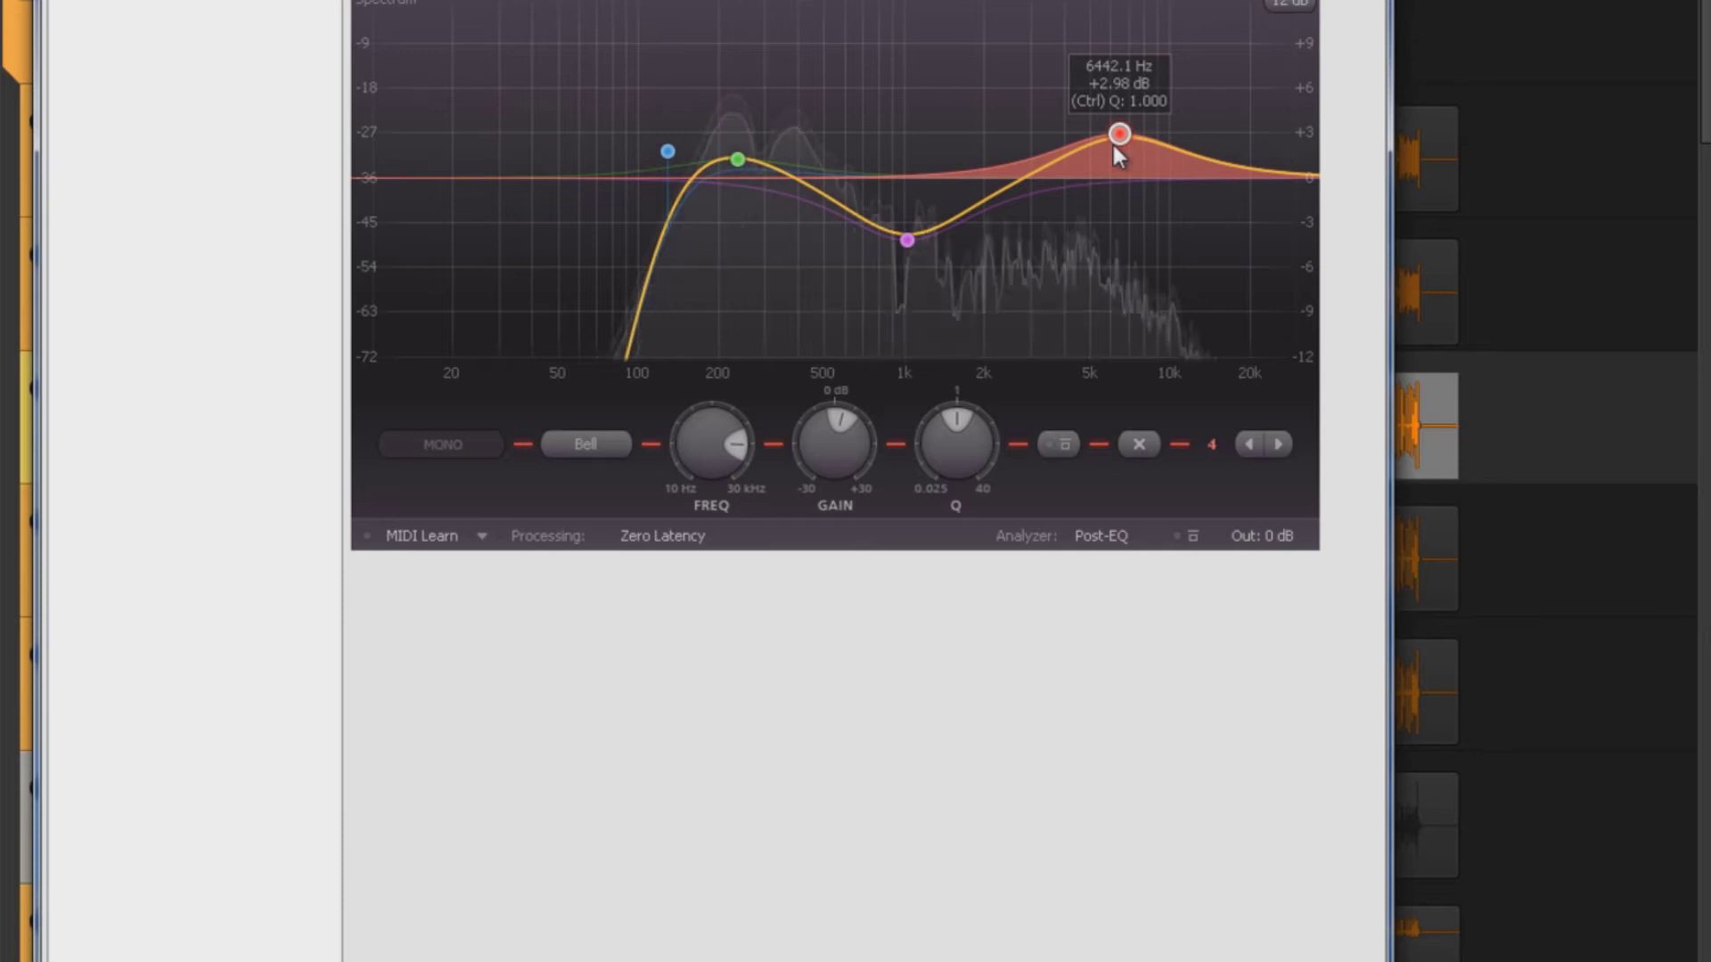
drag(1114, 144, 1108, 145)
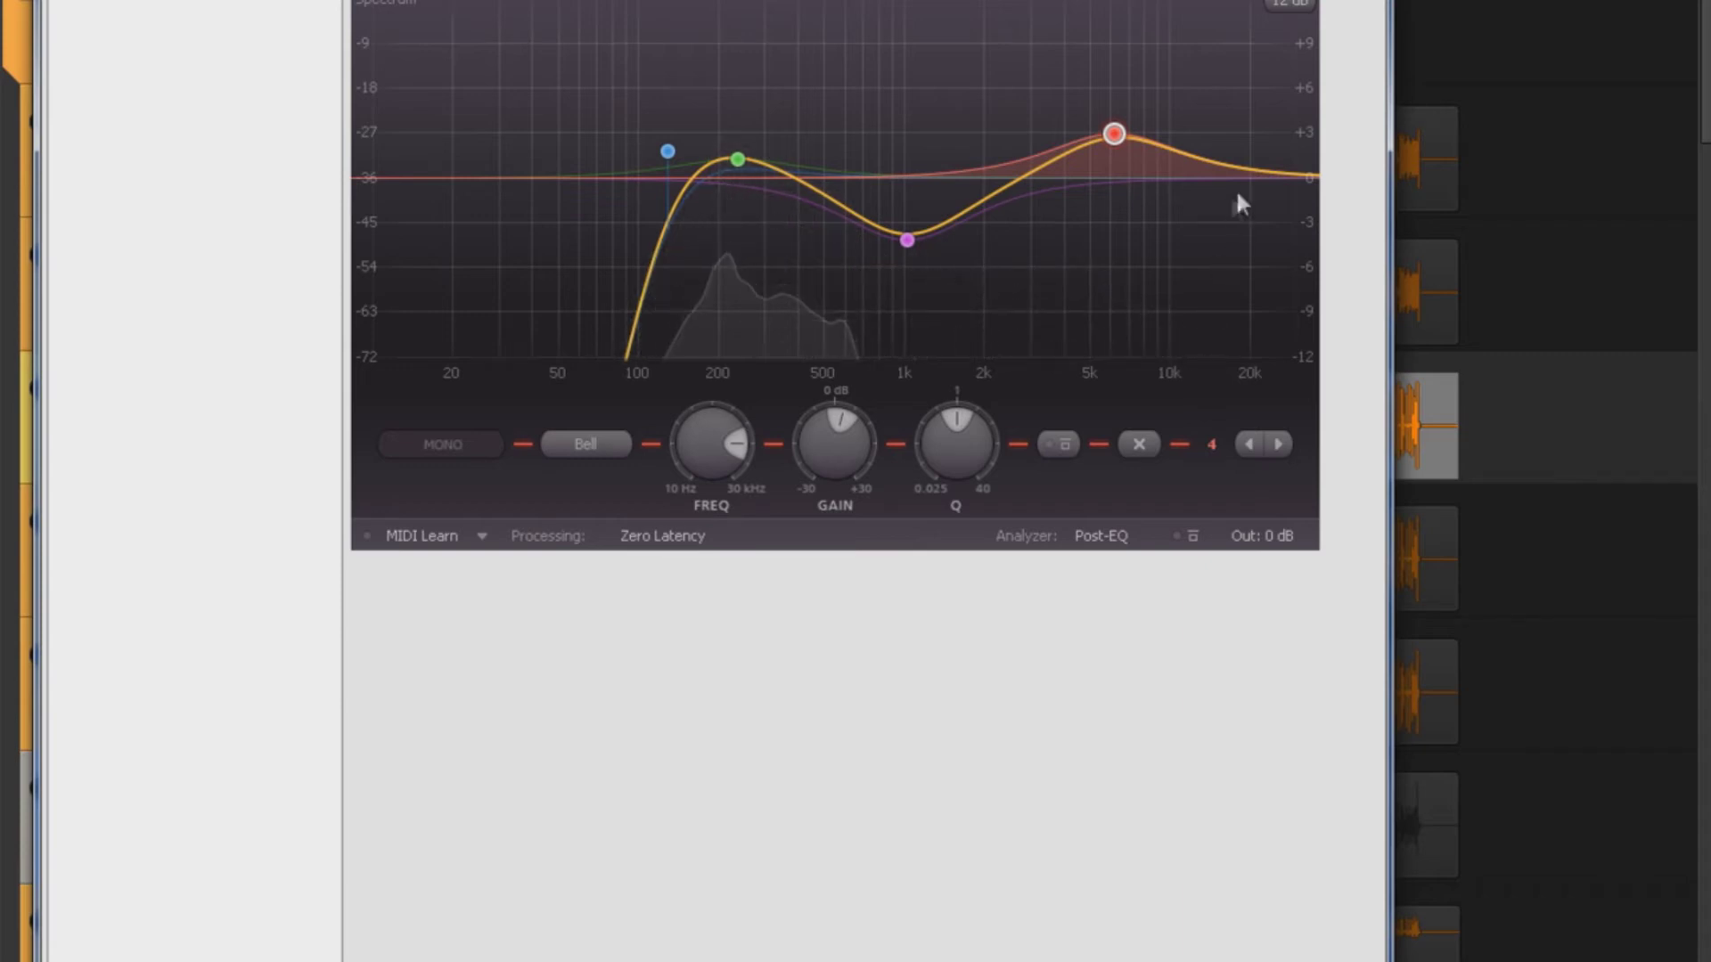
Add a 24 dB/oct high cut above 20 kHz and raise the bell boost near 6 kHz.
drag(1260, 178, 1256, 281)
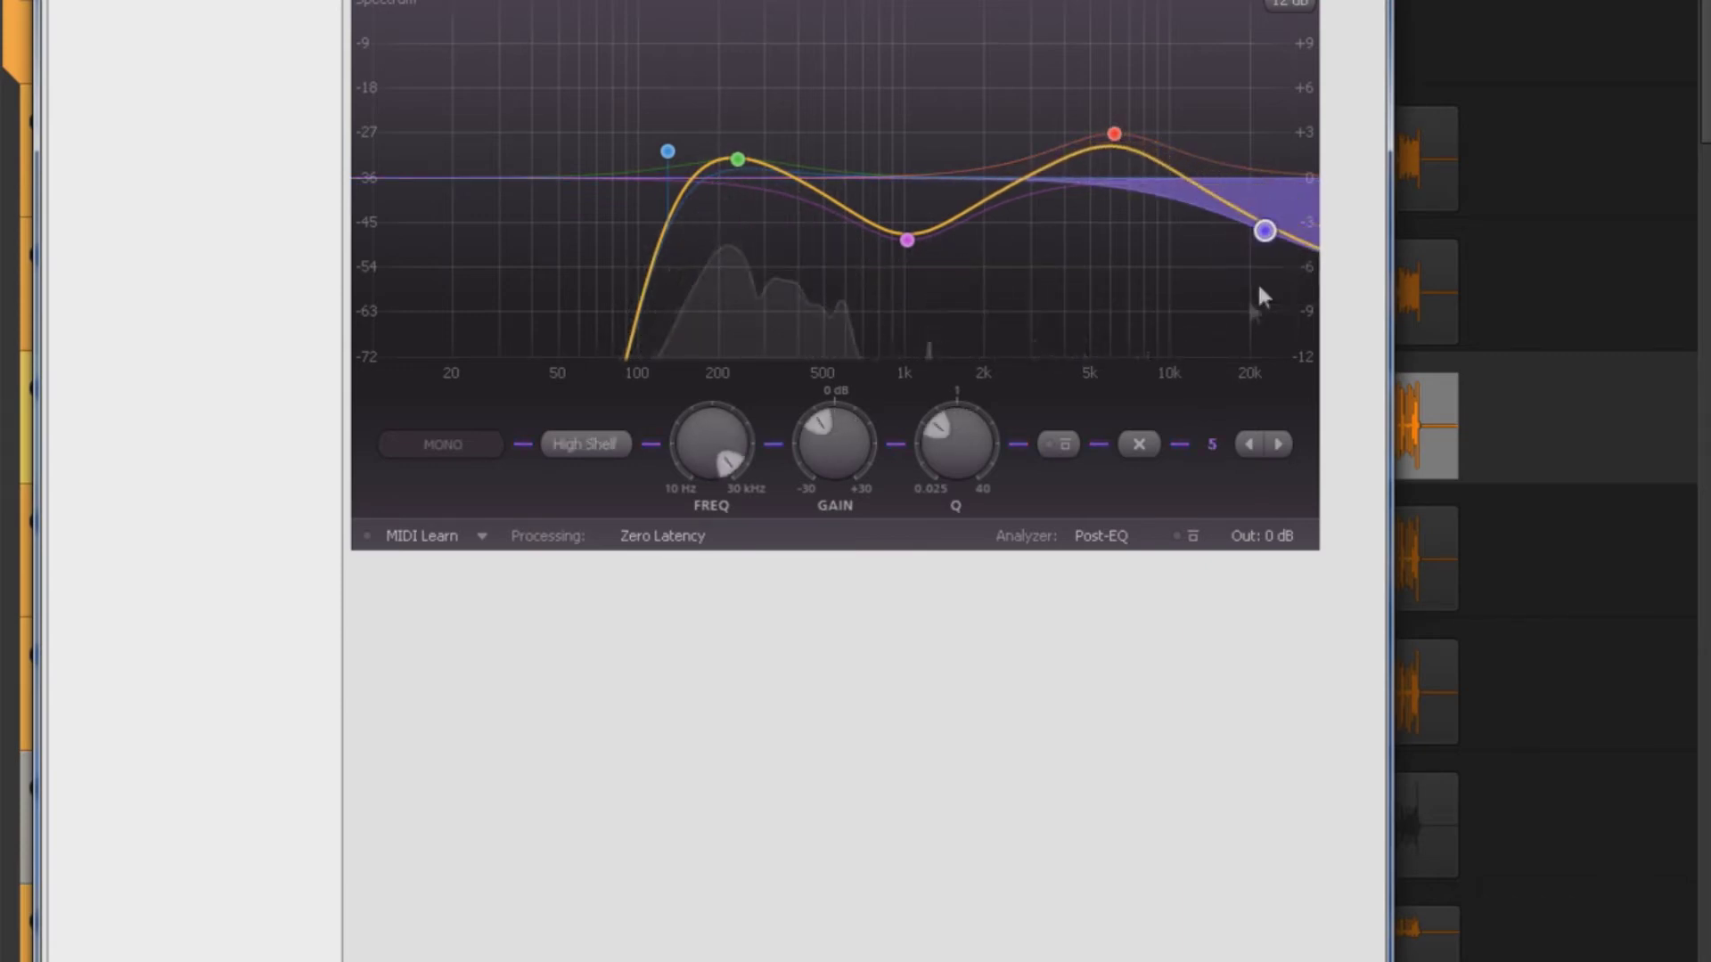
click(584, 444)
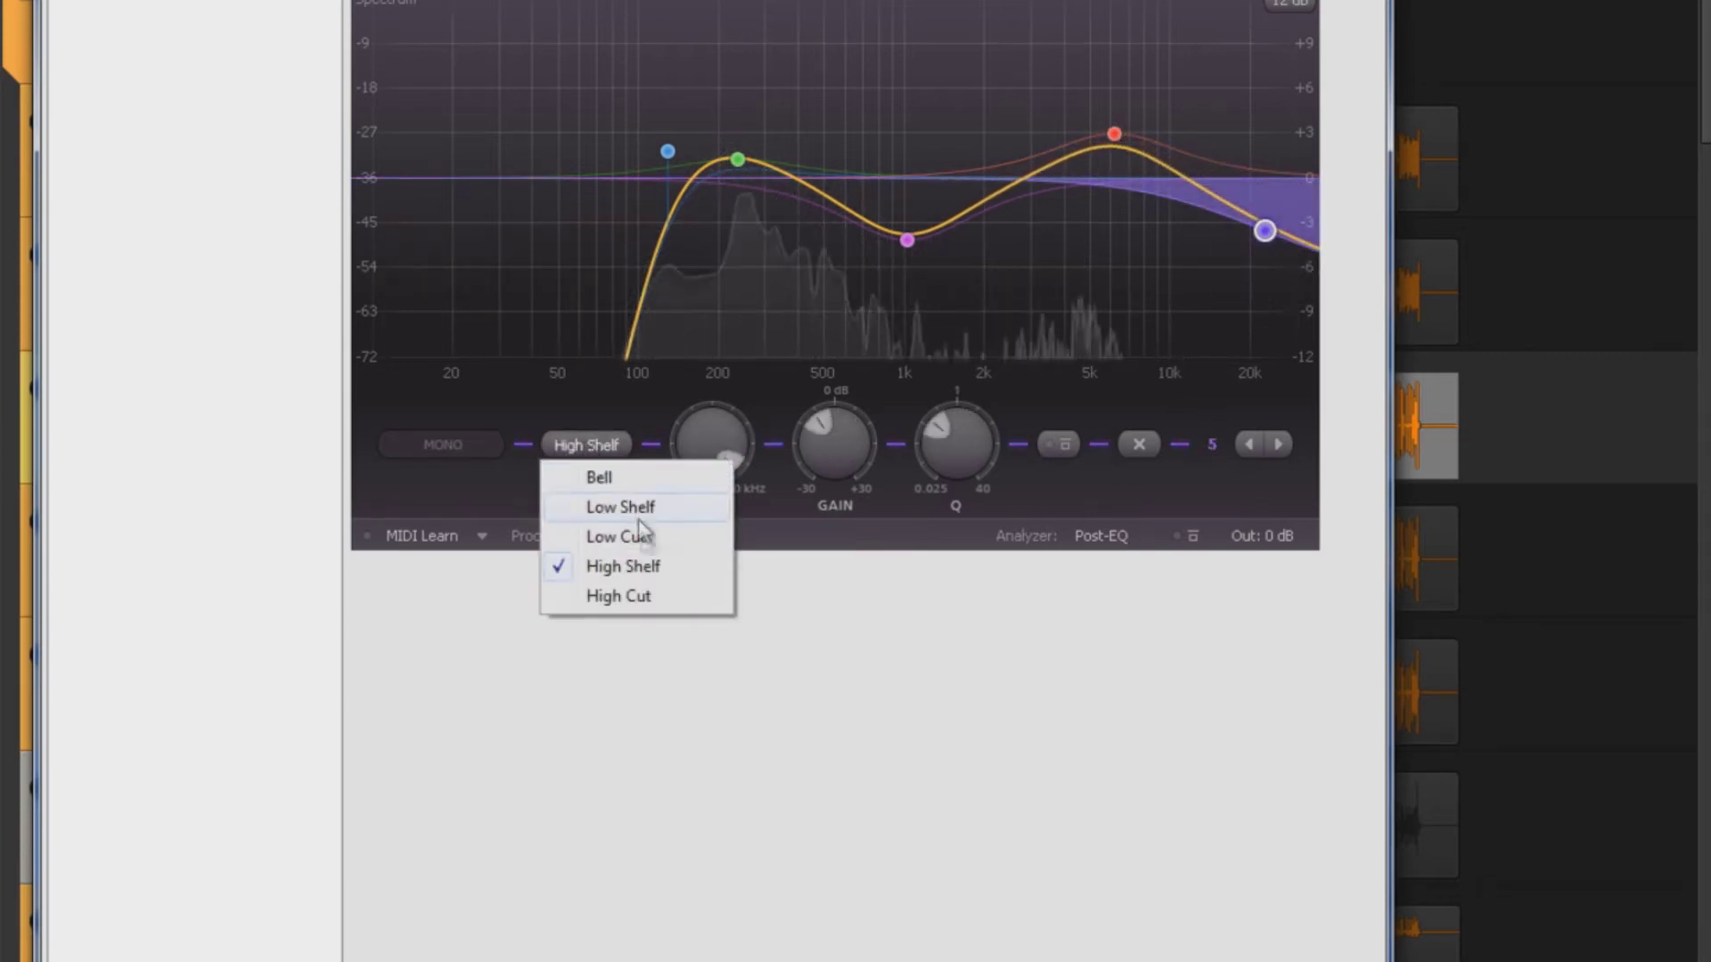
click(620, 596)
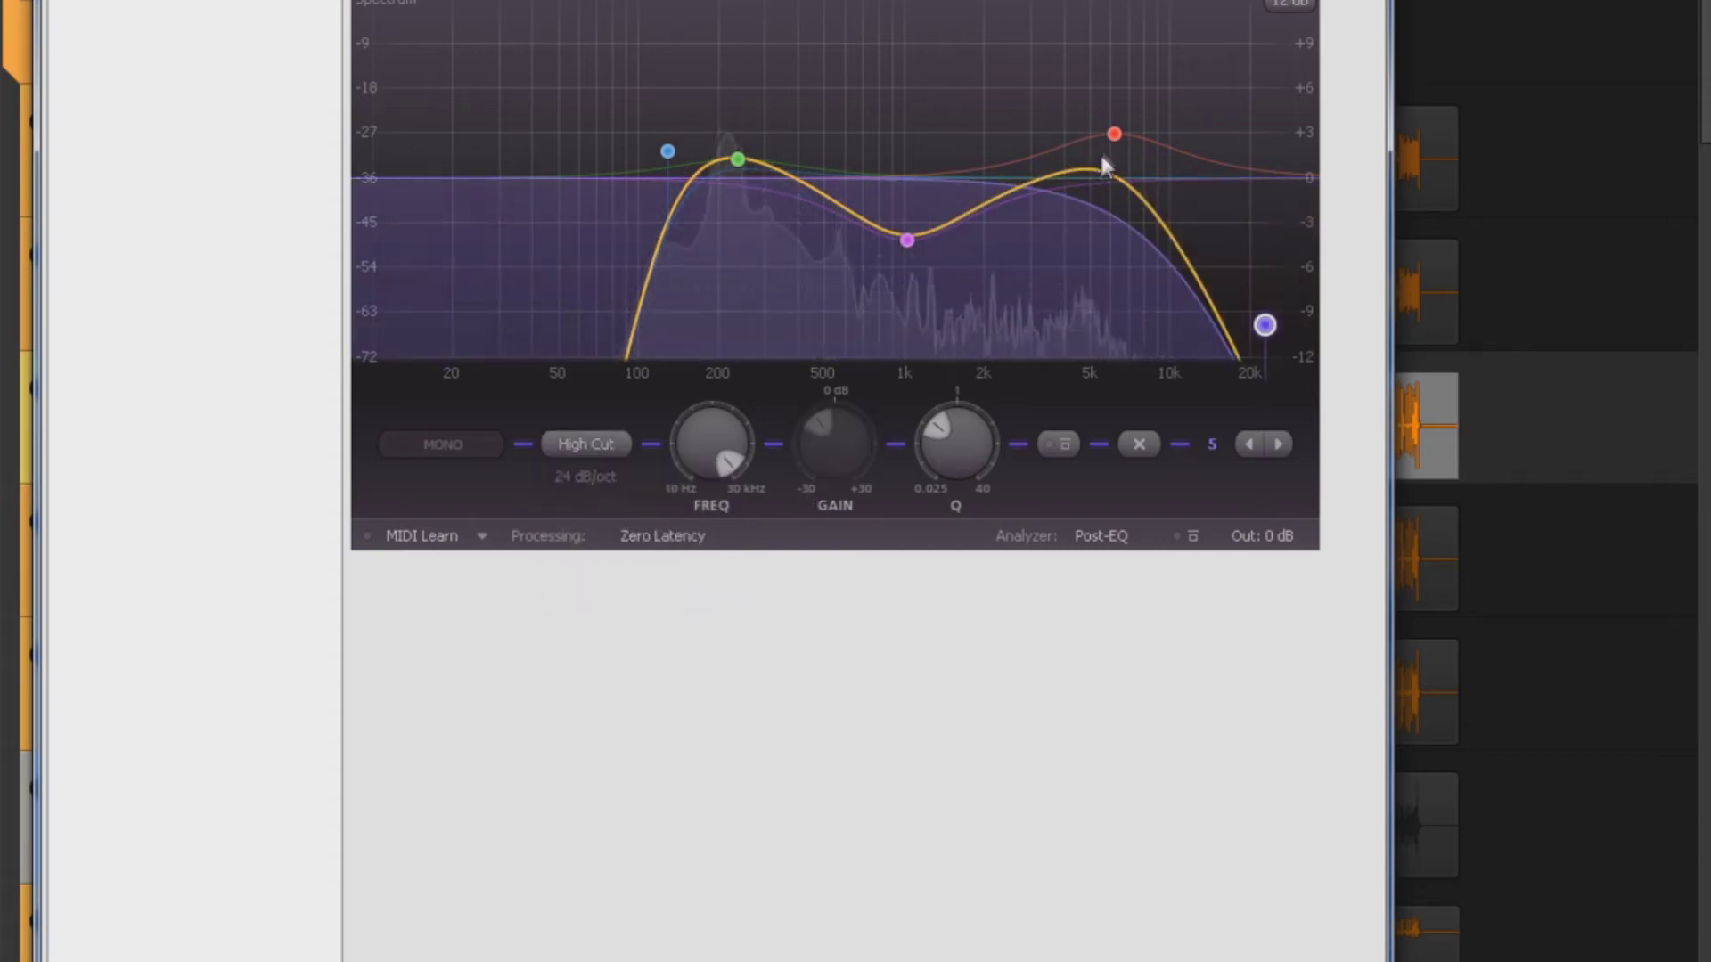
mouse_move(1110, 139)
mouse_down()
mouse_move(1126, 93)
mouse_move(1062, 78)
mouse_move(1098, 78)
mouse_move(1112, 110)
mouse_up()
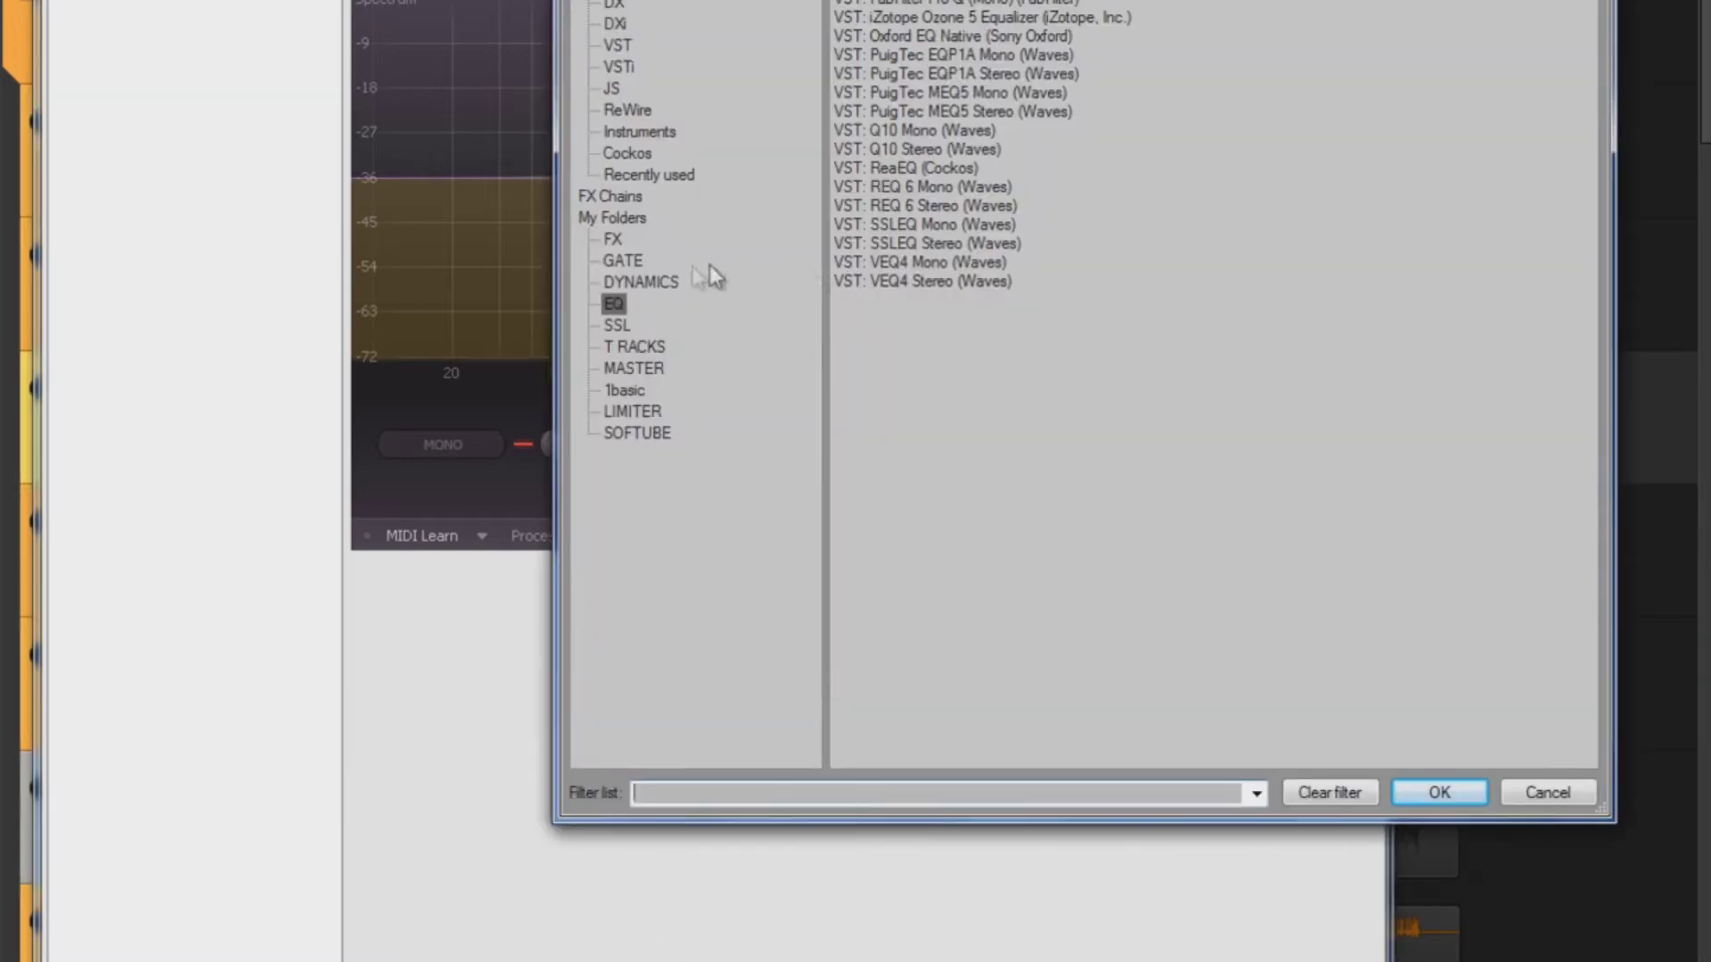
Add the Waves C1 gate Mono after the EQ and set its open and close thresholds to -37.3 during playback.
click(620, 263)
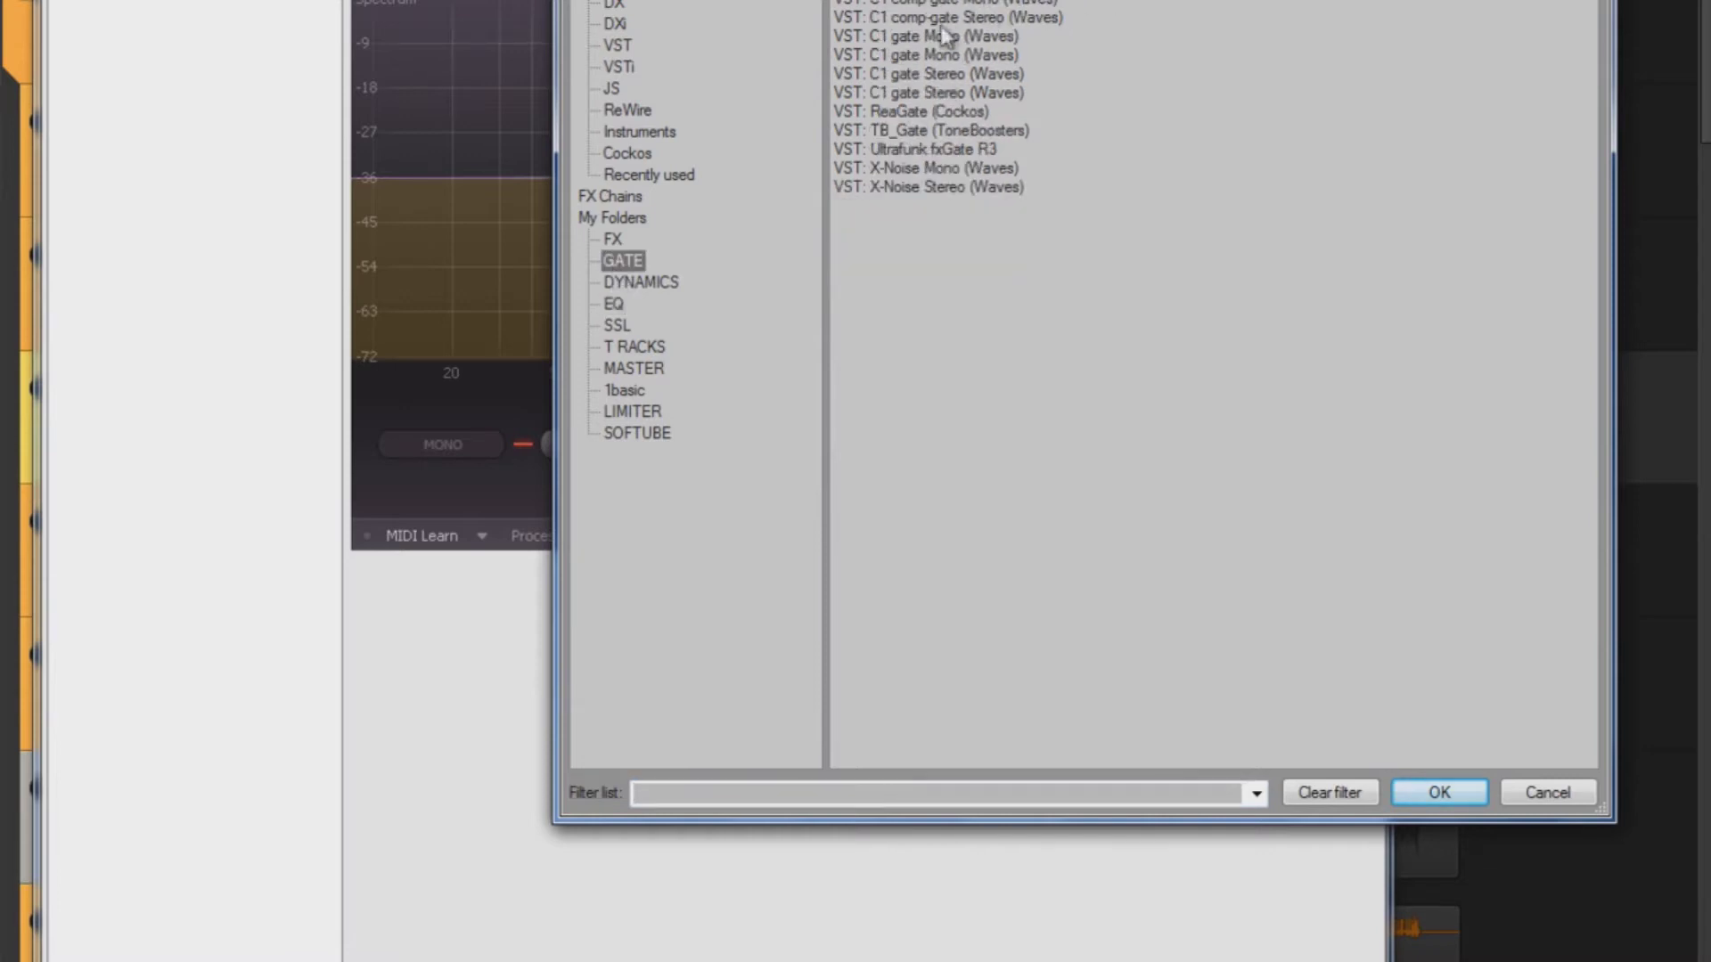
double_click(977, 36)
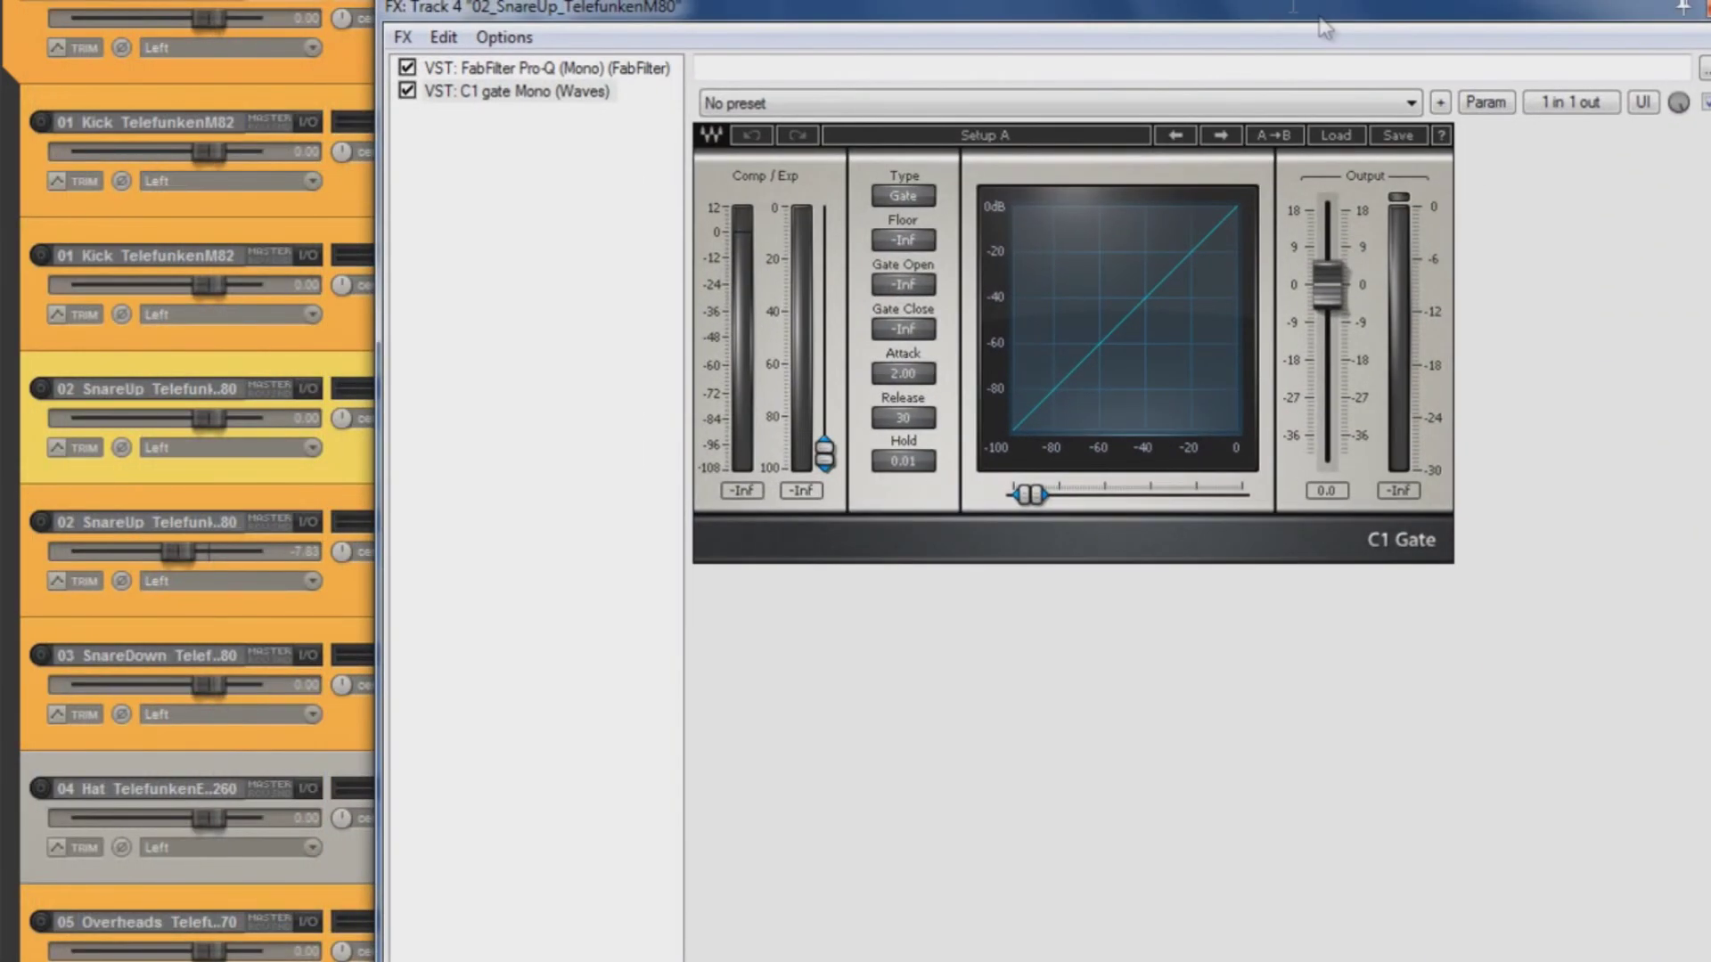
key(space)
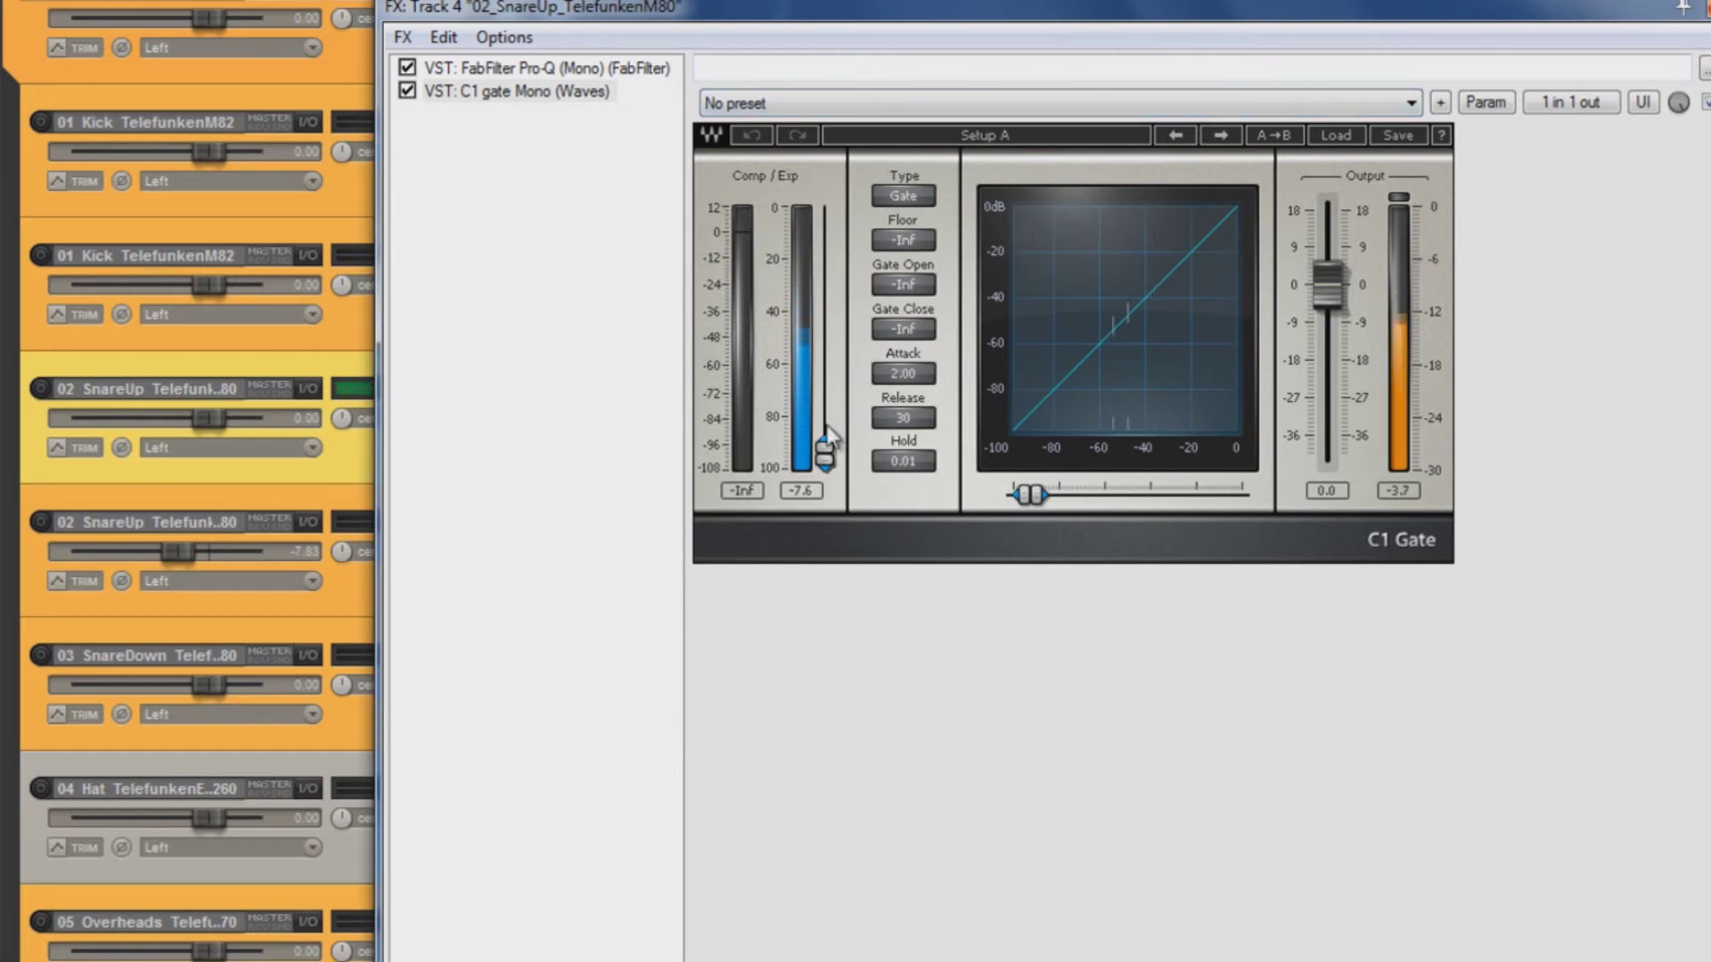
drag(826, 446, 909, 152)
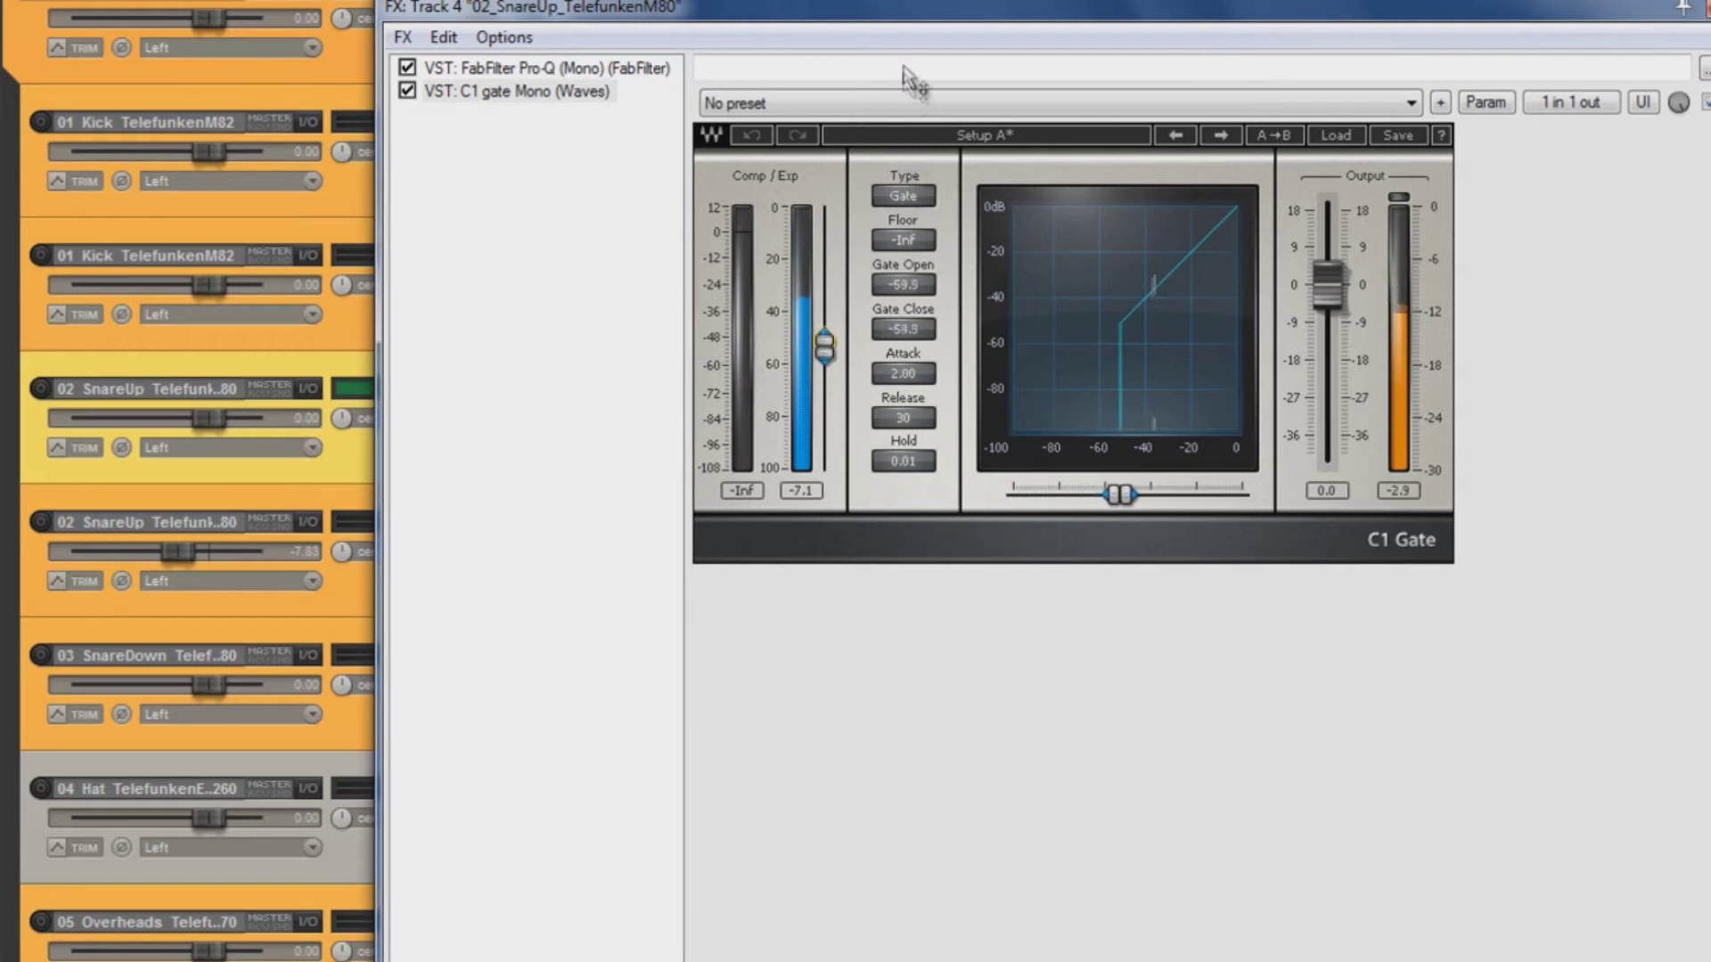
drag(913, 40, 927, 2)
drag(824, 319, 824, 310)
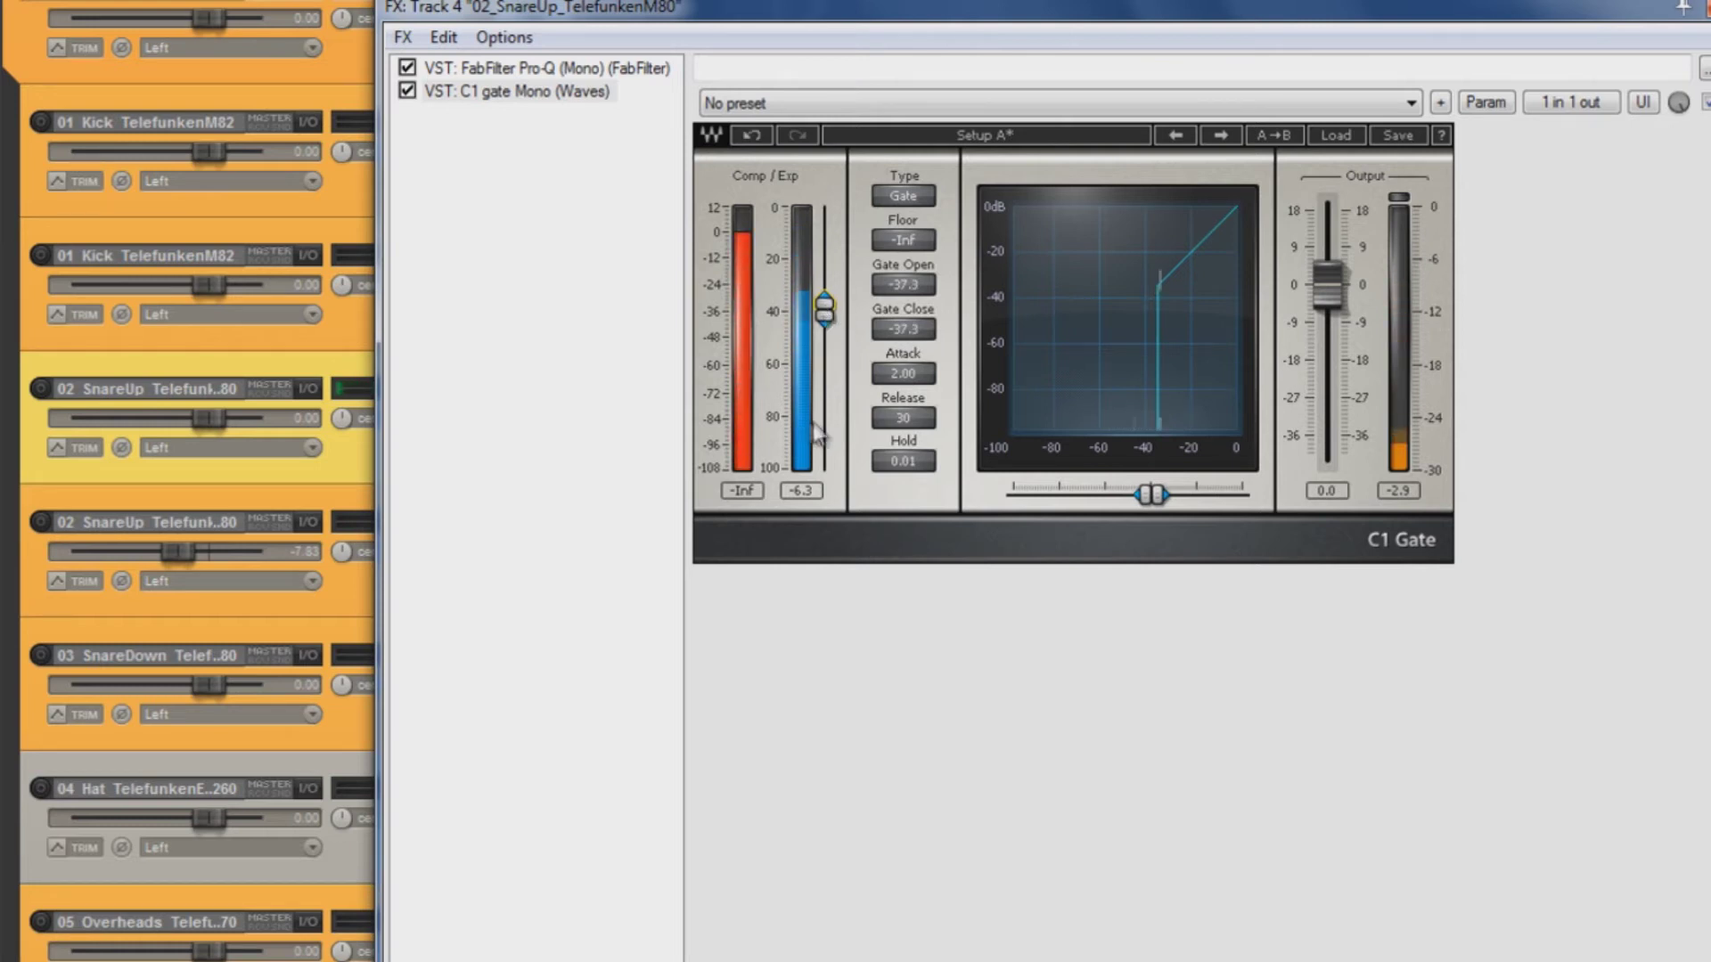
mouse_move(682, 22)
mouse_down()
mouse_move(895, 33)
mouse_move(887, 83)
mouse_move(956, 83)
mouse_move(874, 35)
mouse_move(875, 18)
mouse_move(691, 36)
mouse_up()
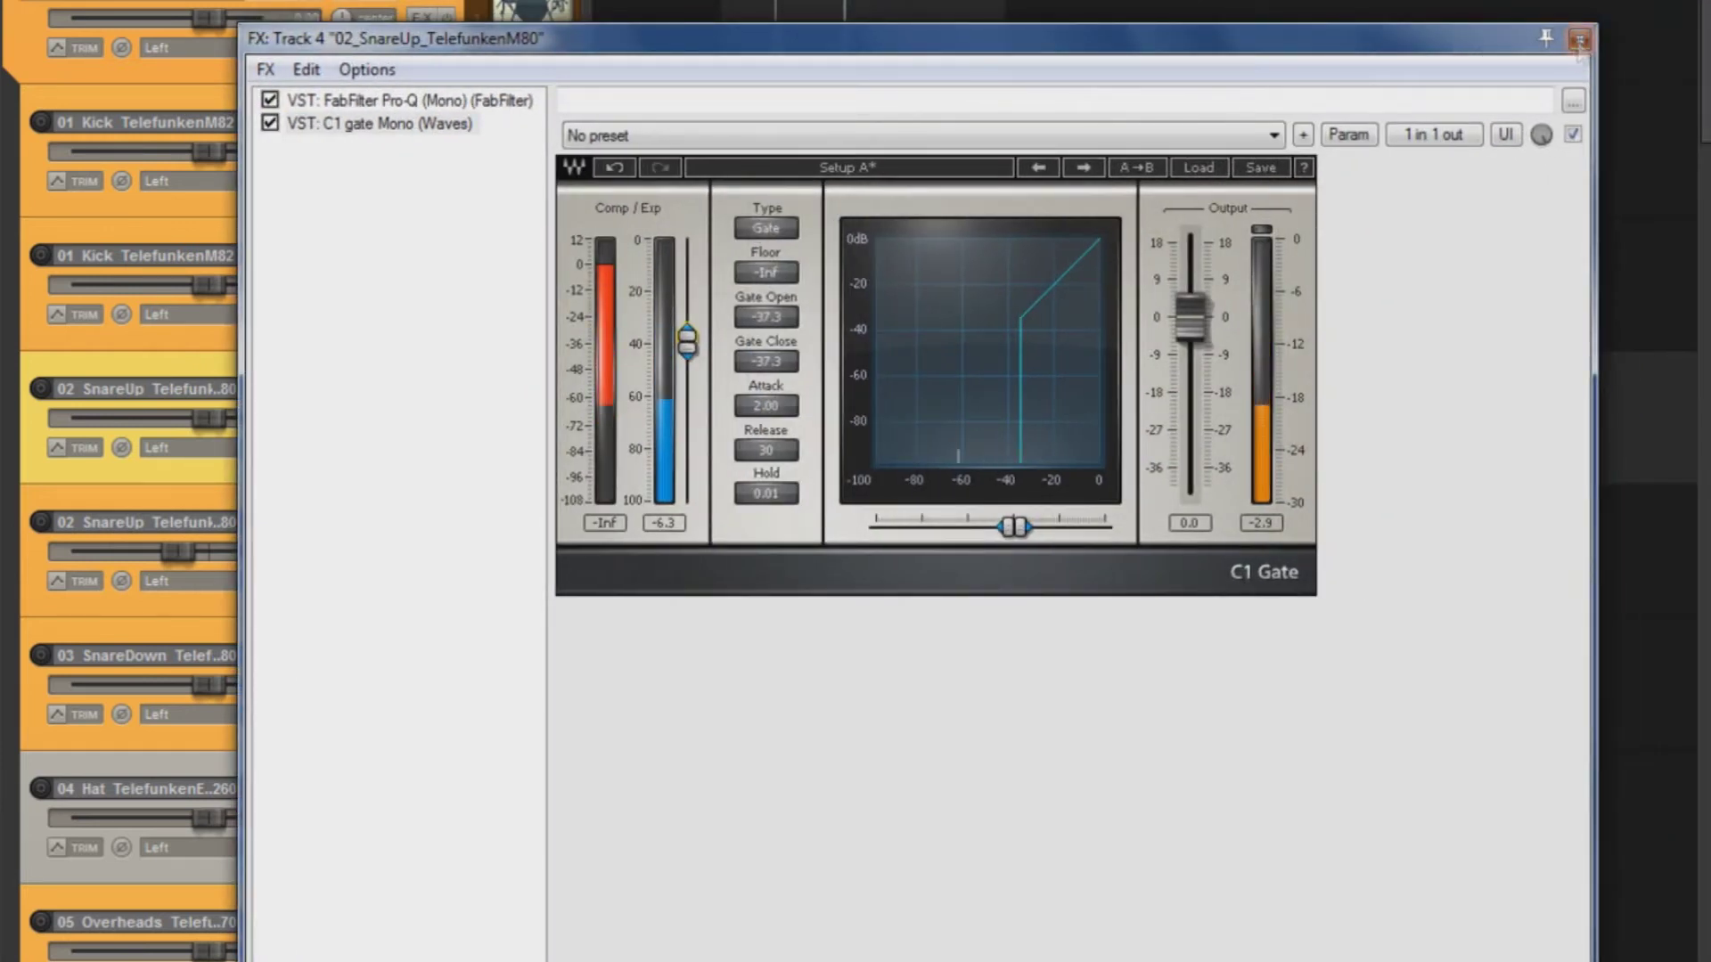
click(1579, 40)
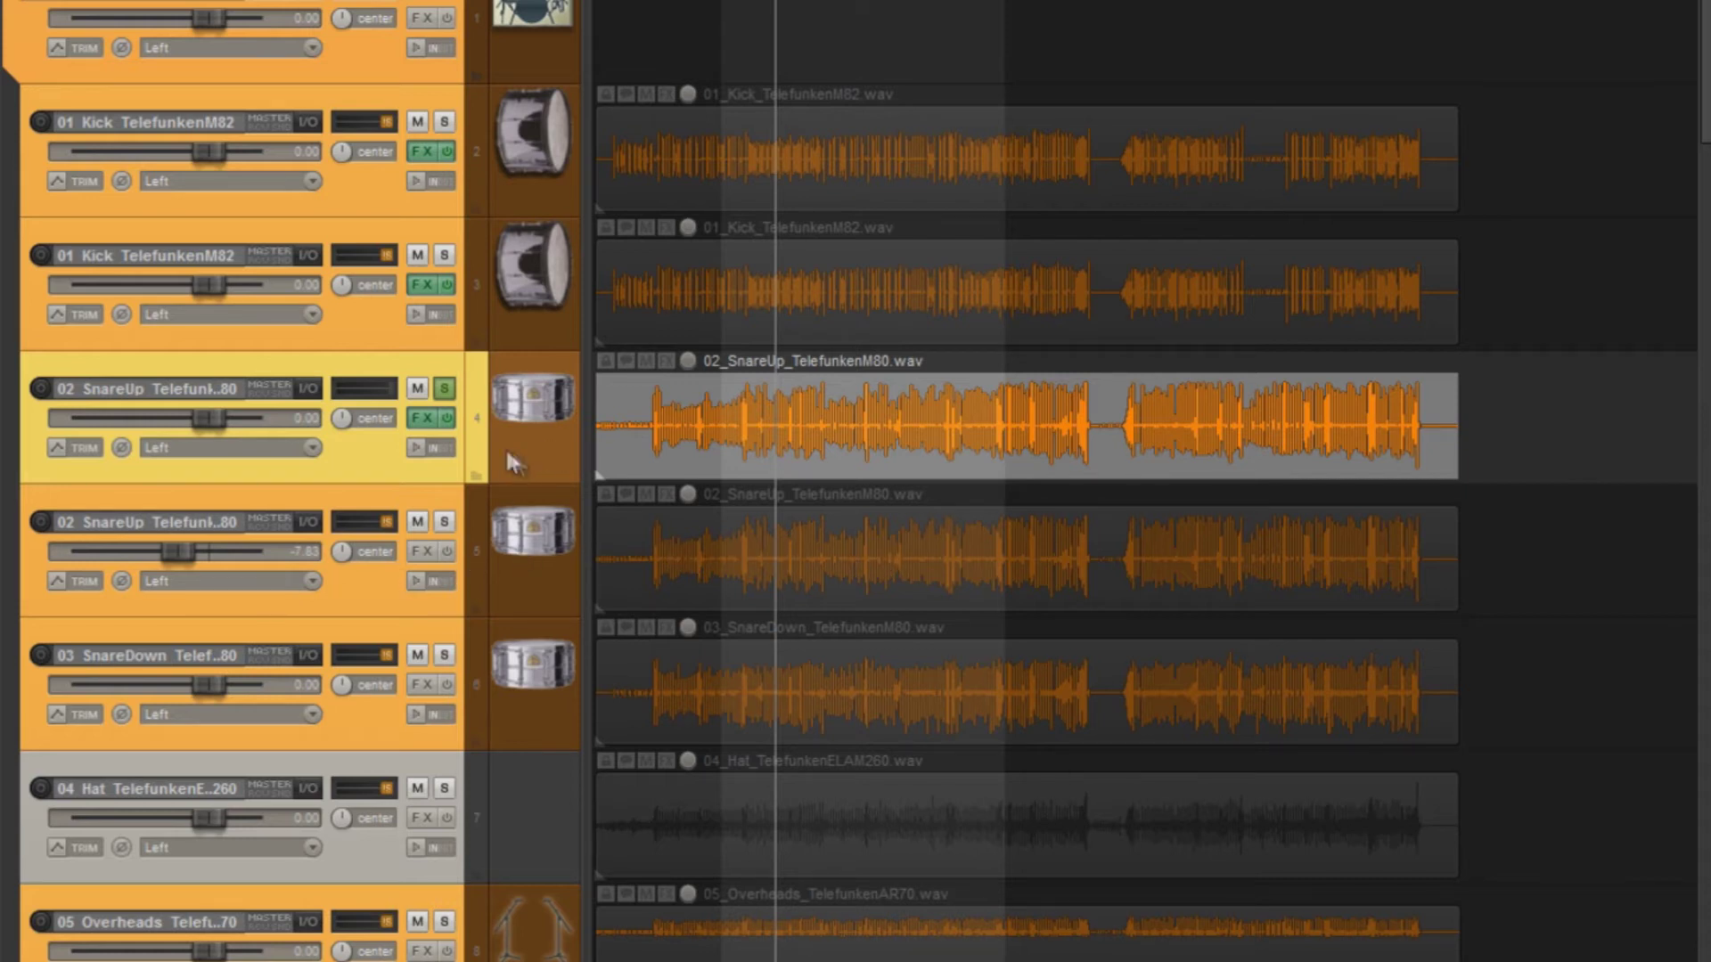
Reopen the snare track's effects chain beside the track controls and set the C1 gate's release to 136.
click(419, 418)
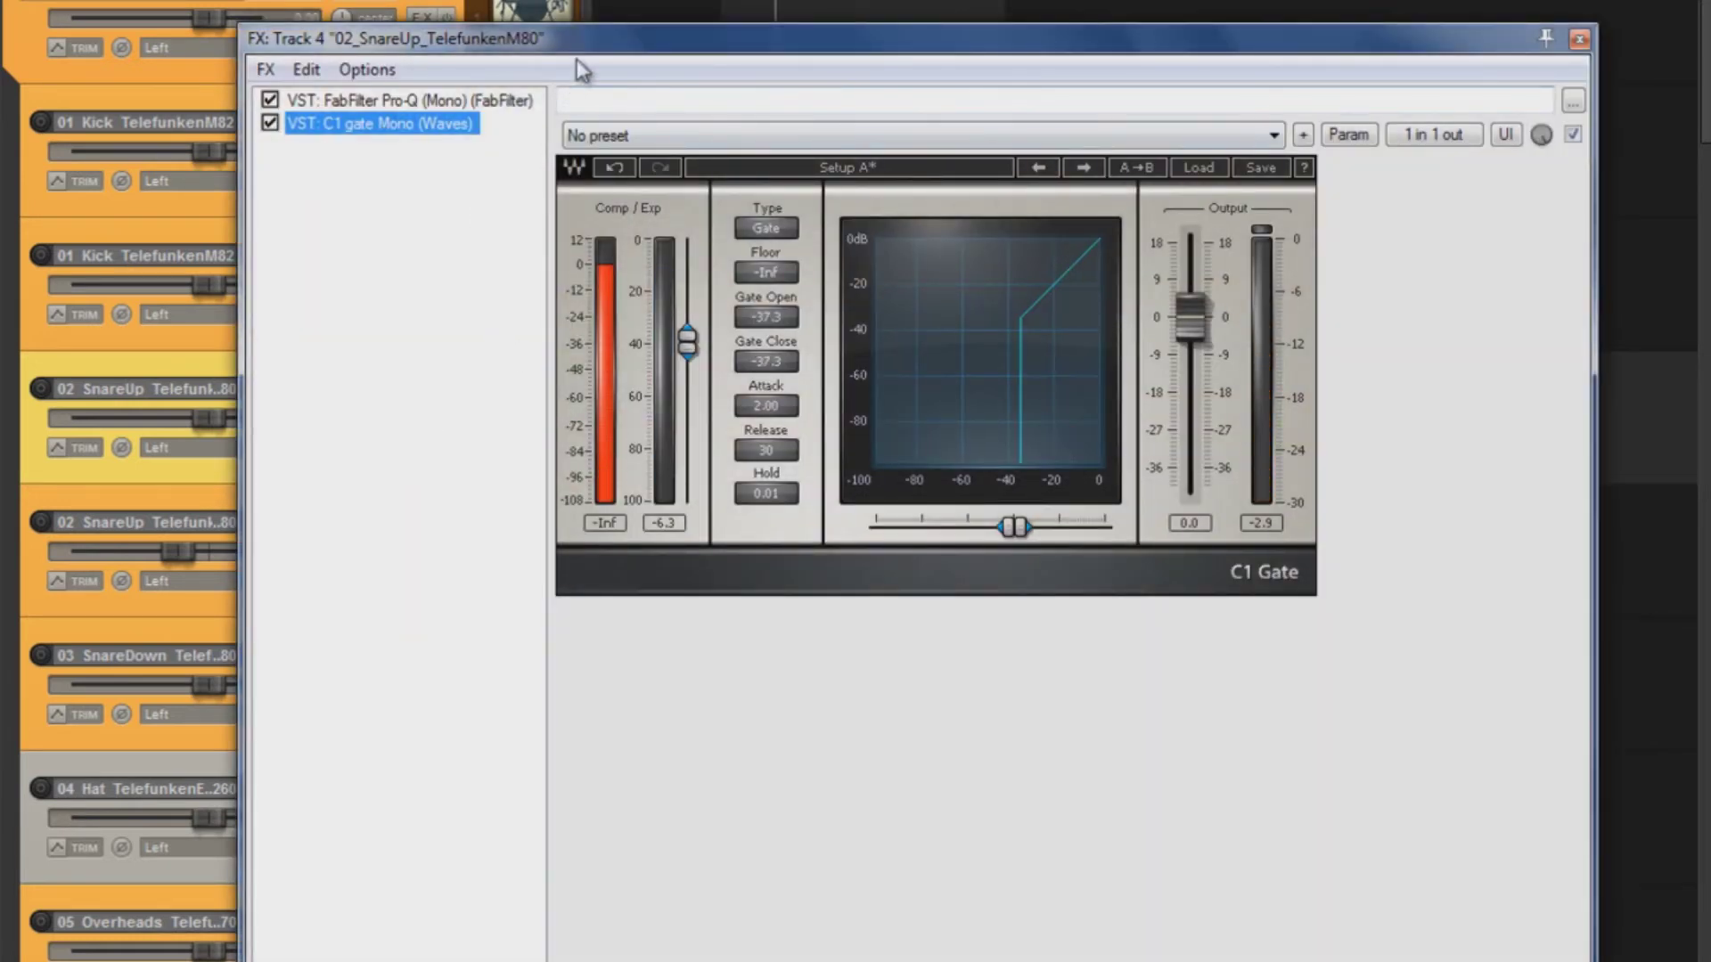
drag(601, 52, 842, 36)
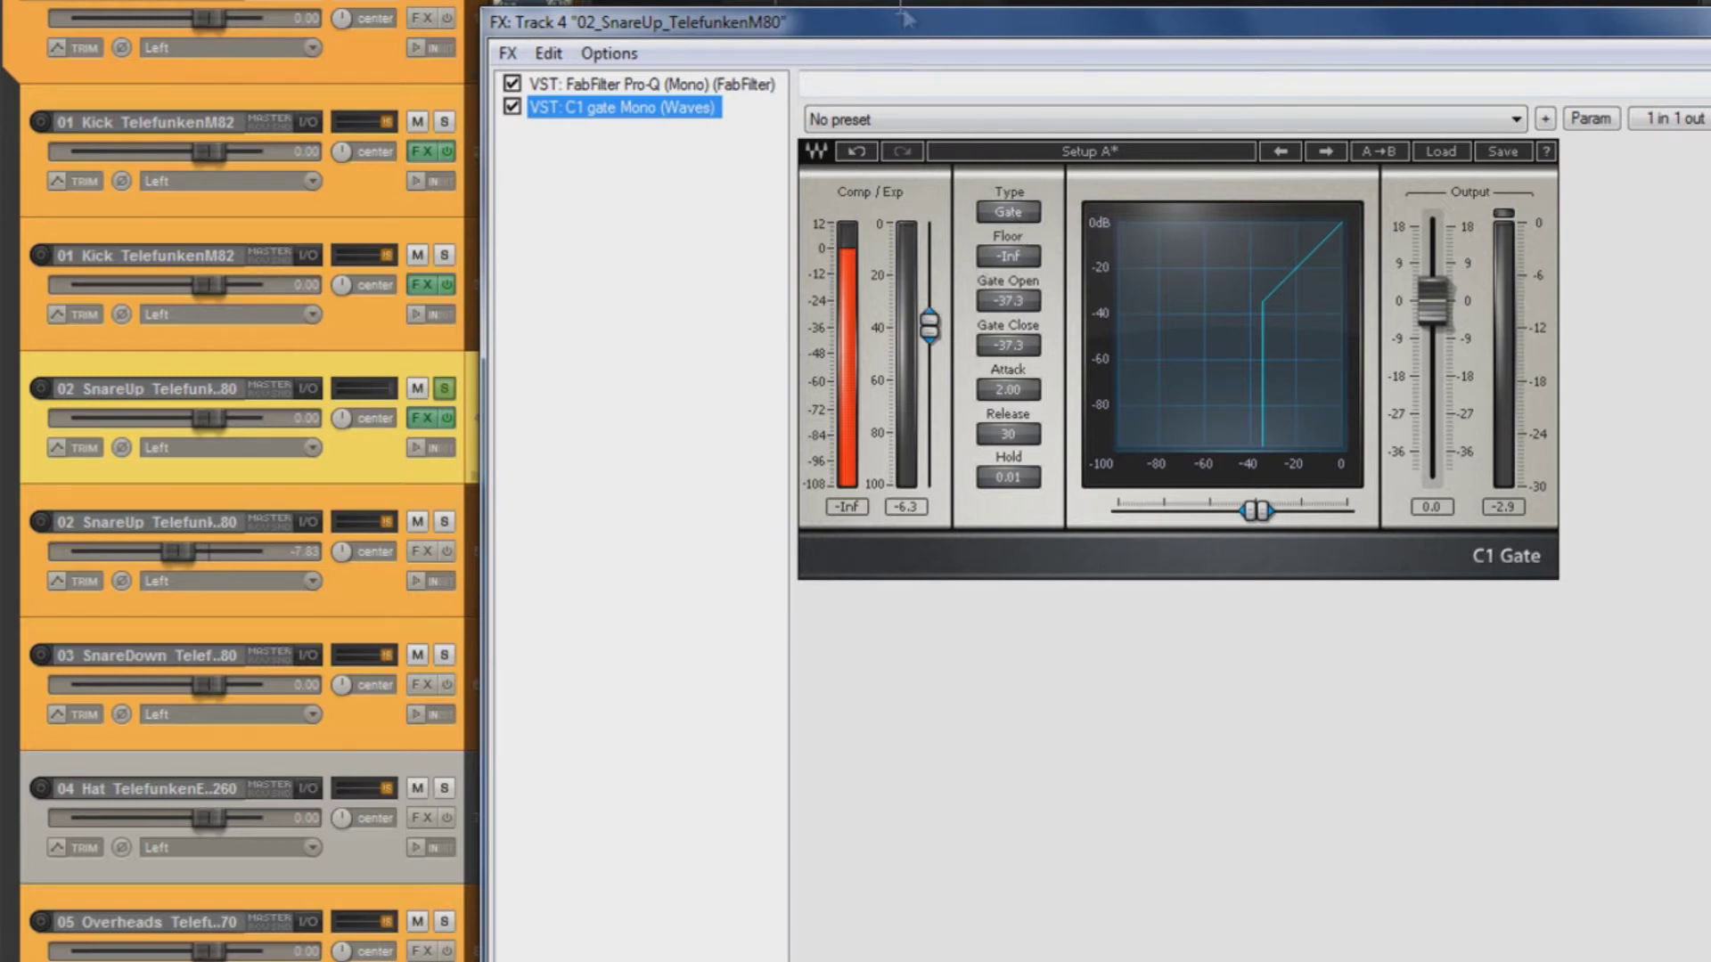
drag(909, 35, 932, 0)
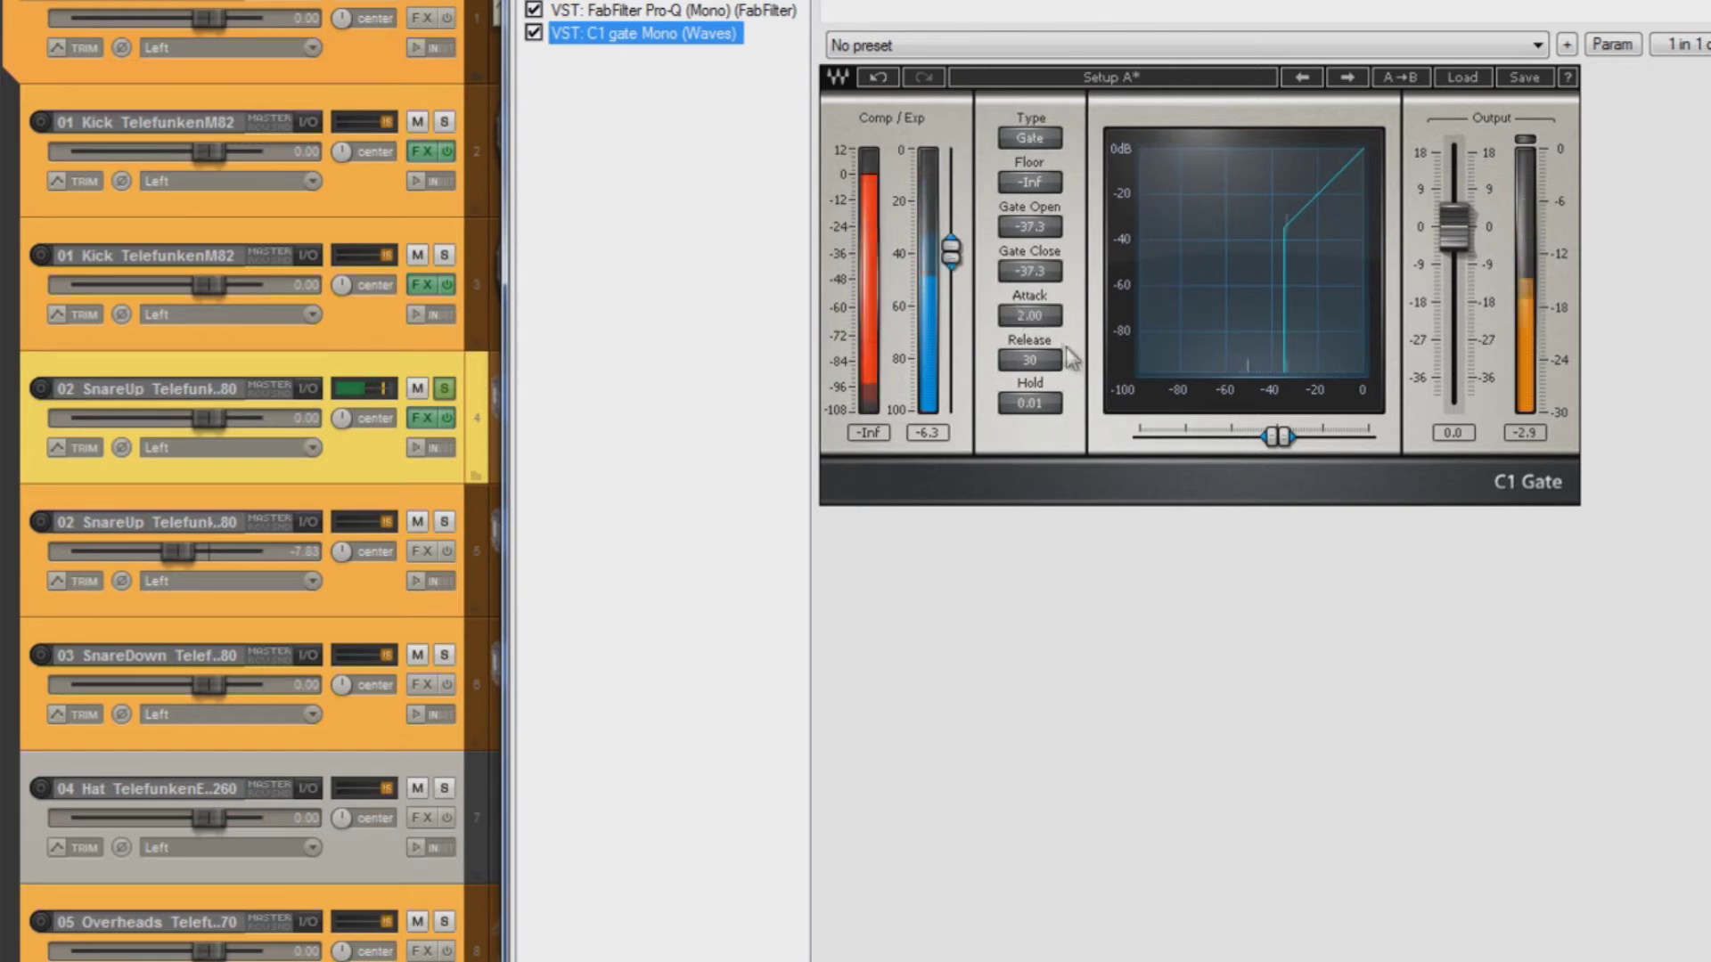
click(1023, 361)
drag(1023, 360, 1030, 217)
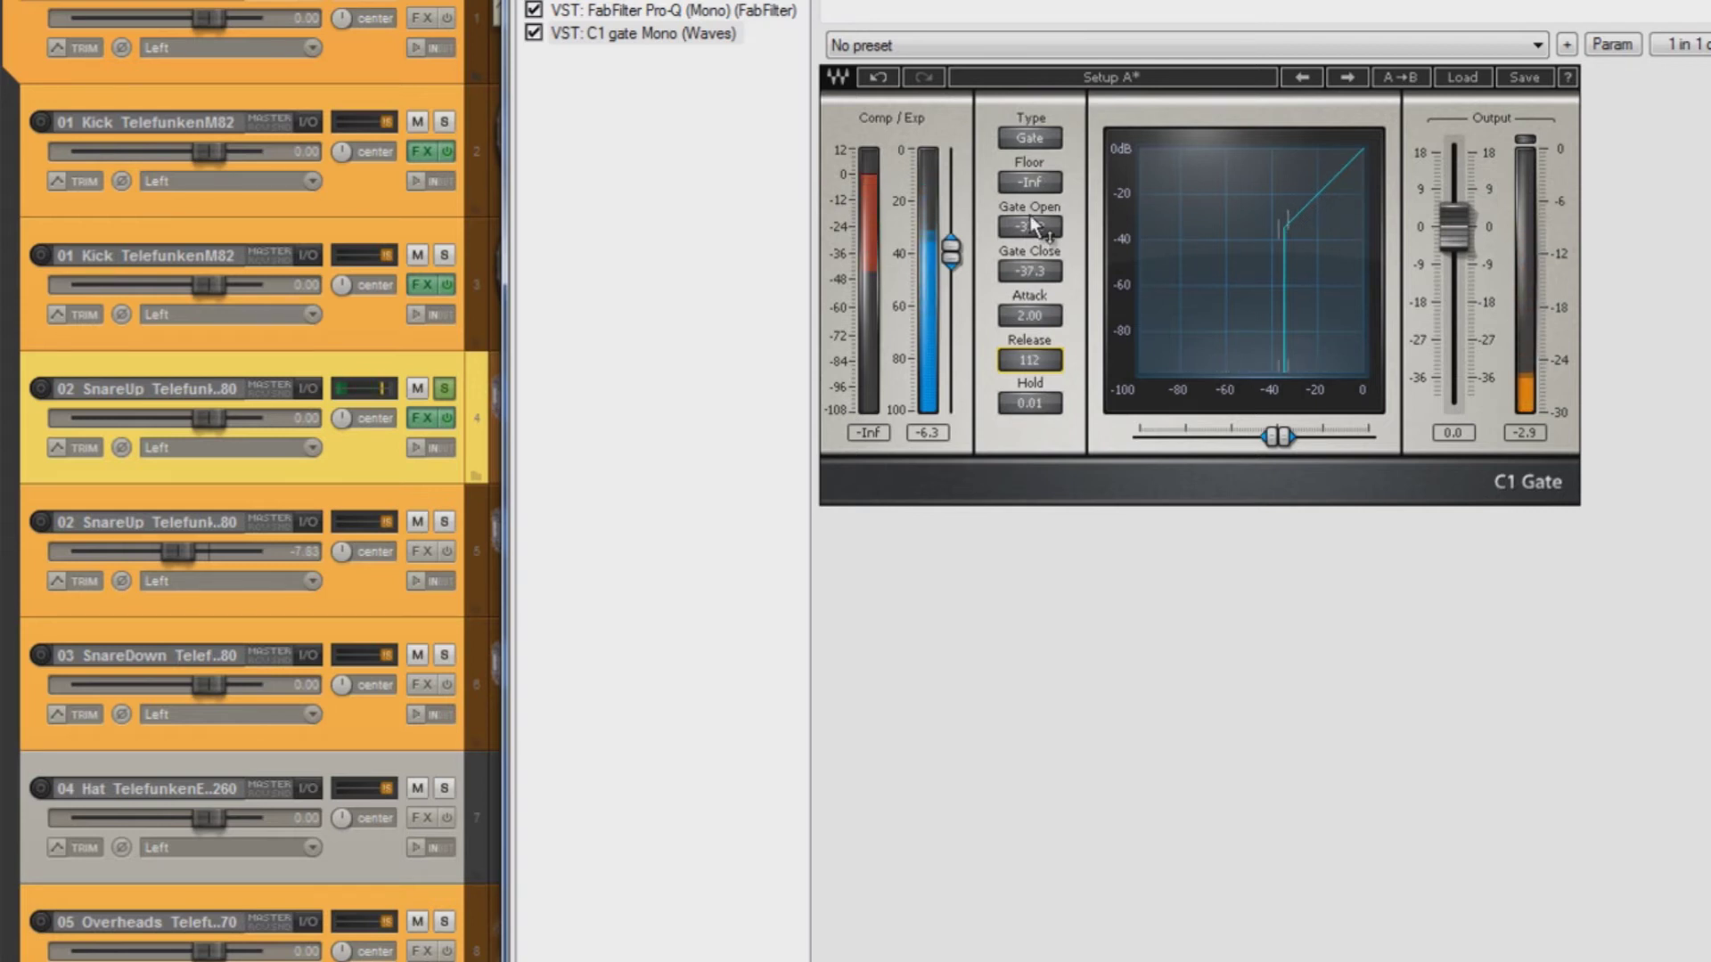
drag(1029, 216, 1041, 194)
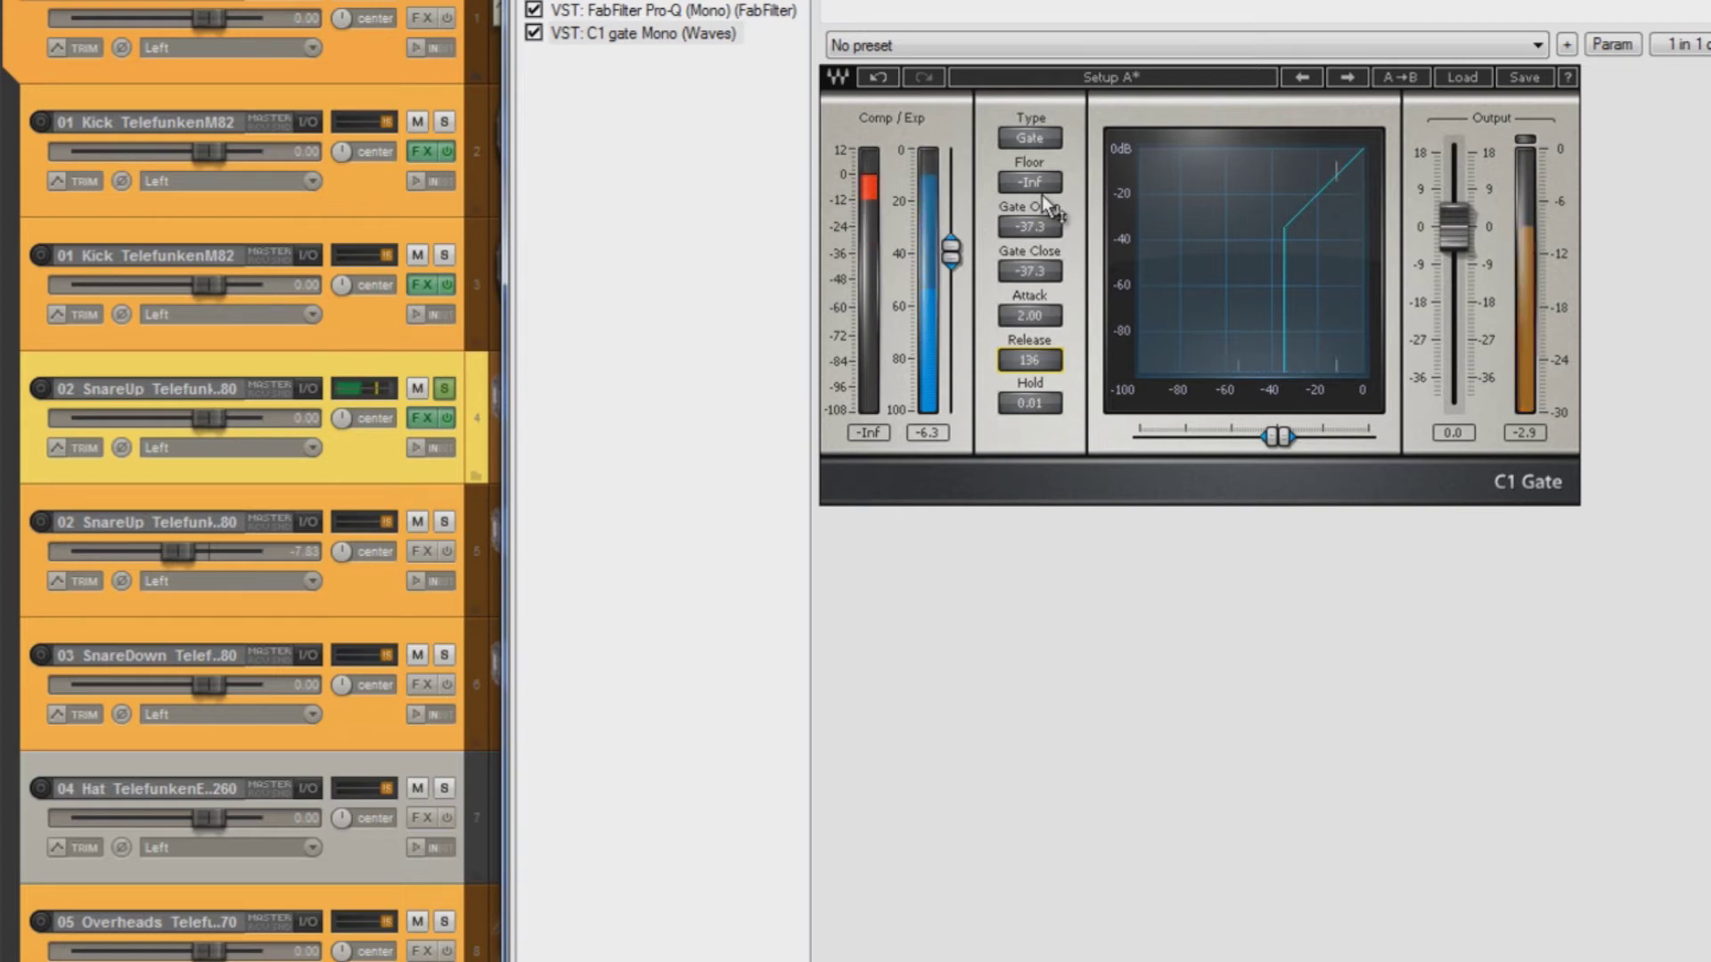
Set the gate's open threshold to -30.4 and its close threshold to -36.5.
drag(950, 250, 984, 464)
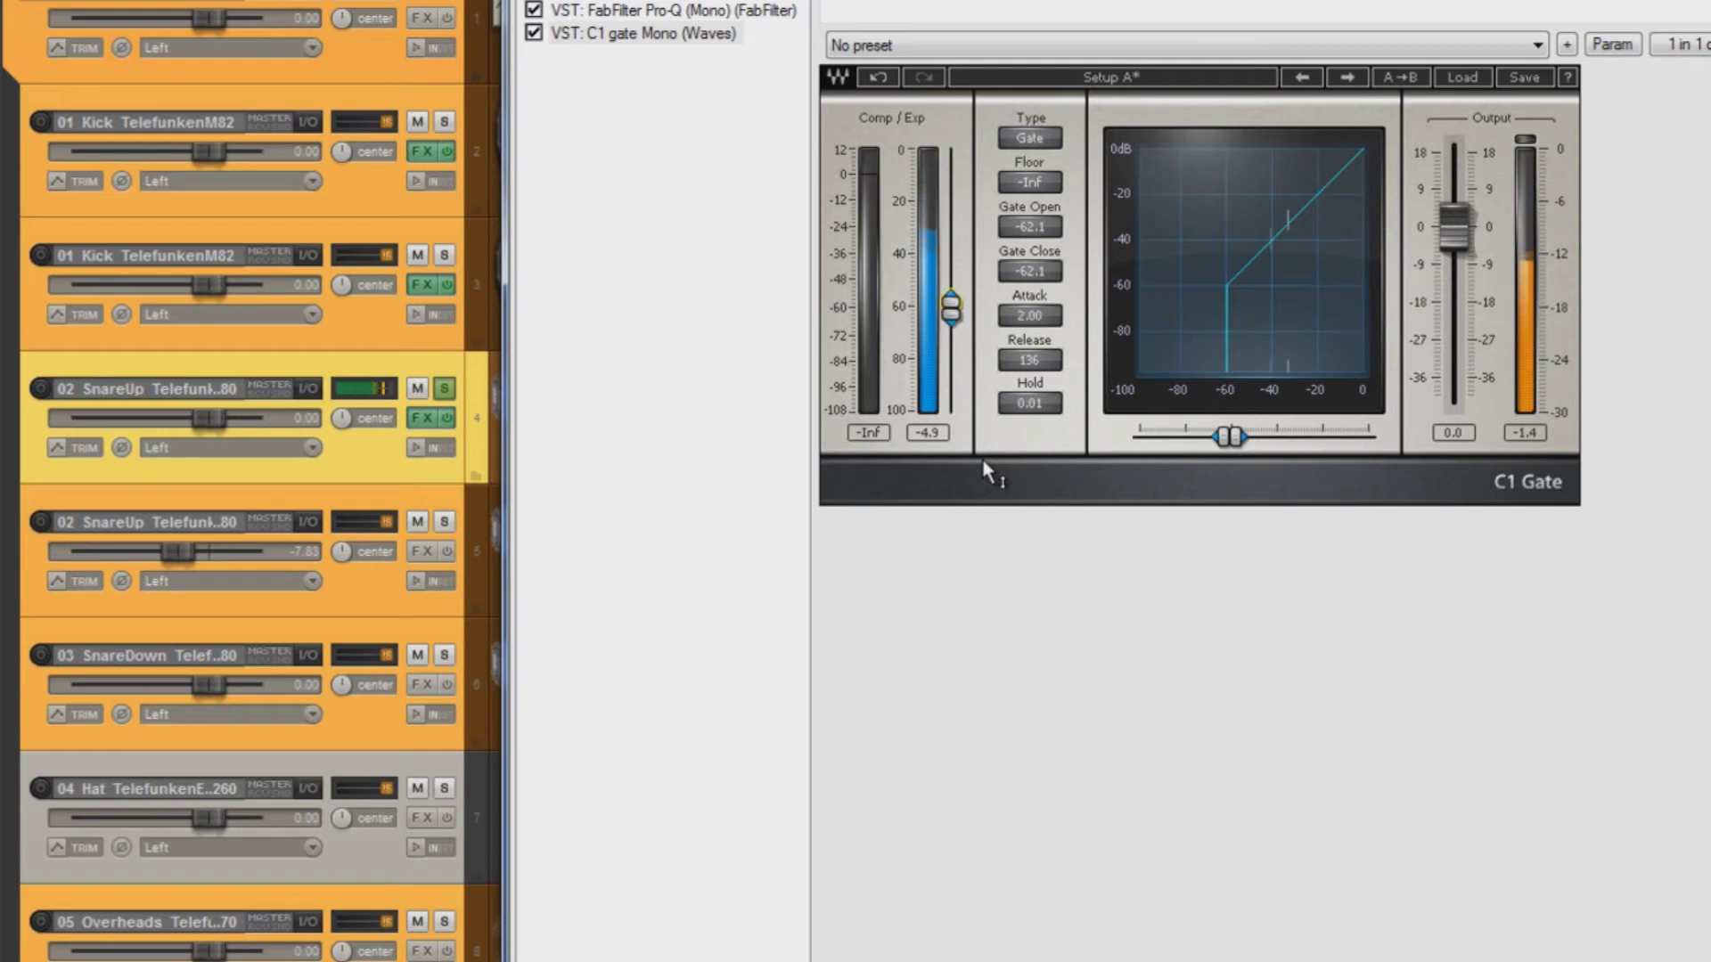
drag(984, 465, 984, 222)
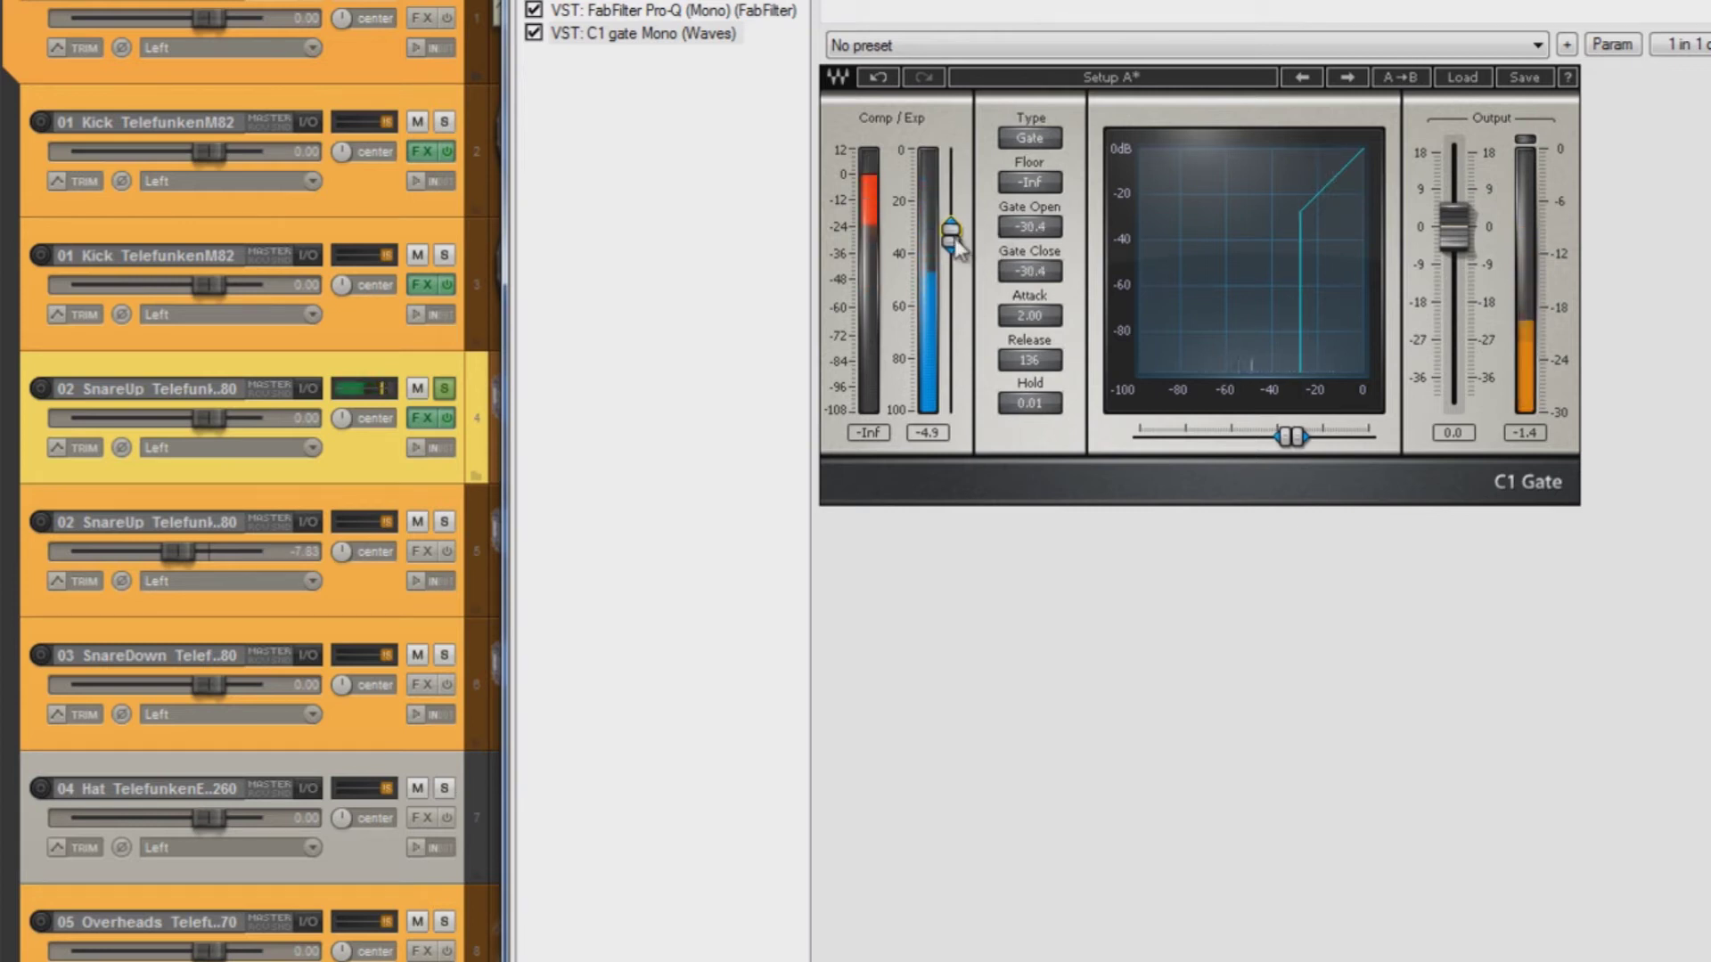
drag(949, 250, 945, 321)
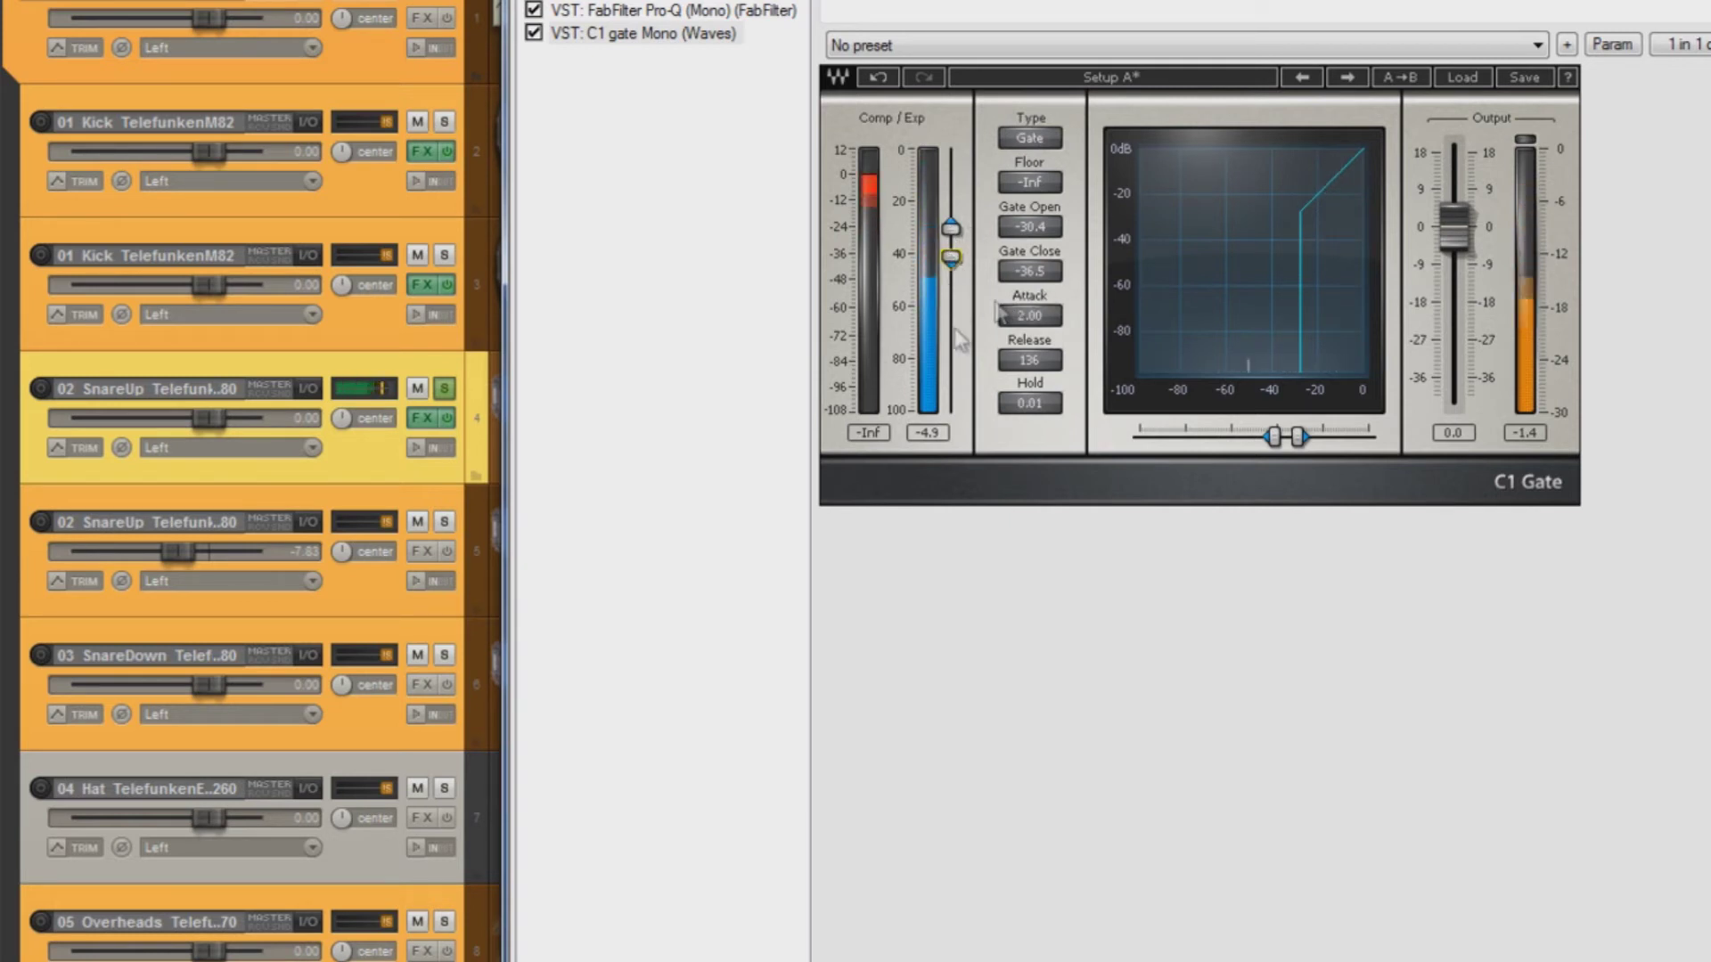
Fine-tune the C1 gate's open threshold to -30.3 and its close threshold to -35.6.
drag(953, 267, 953, 258)
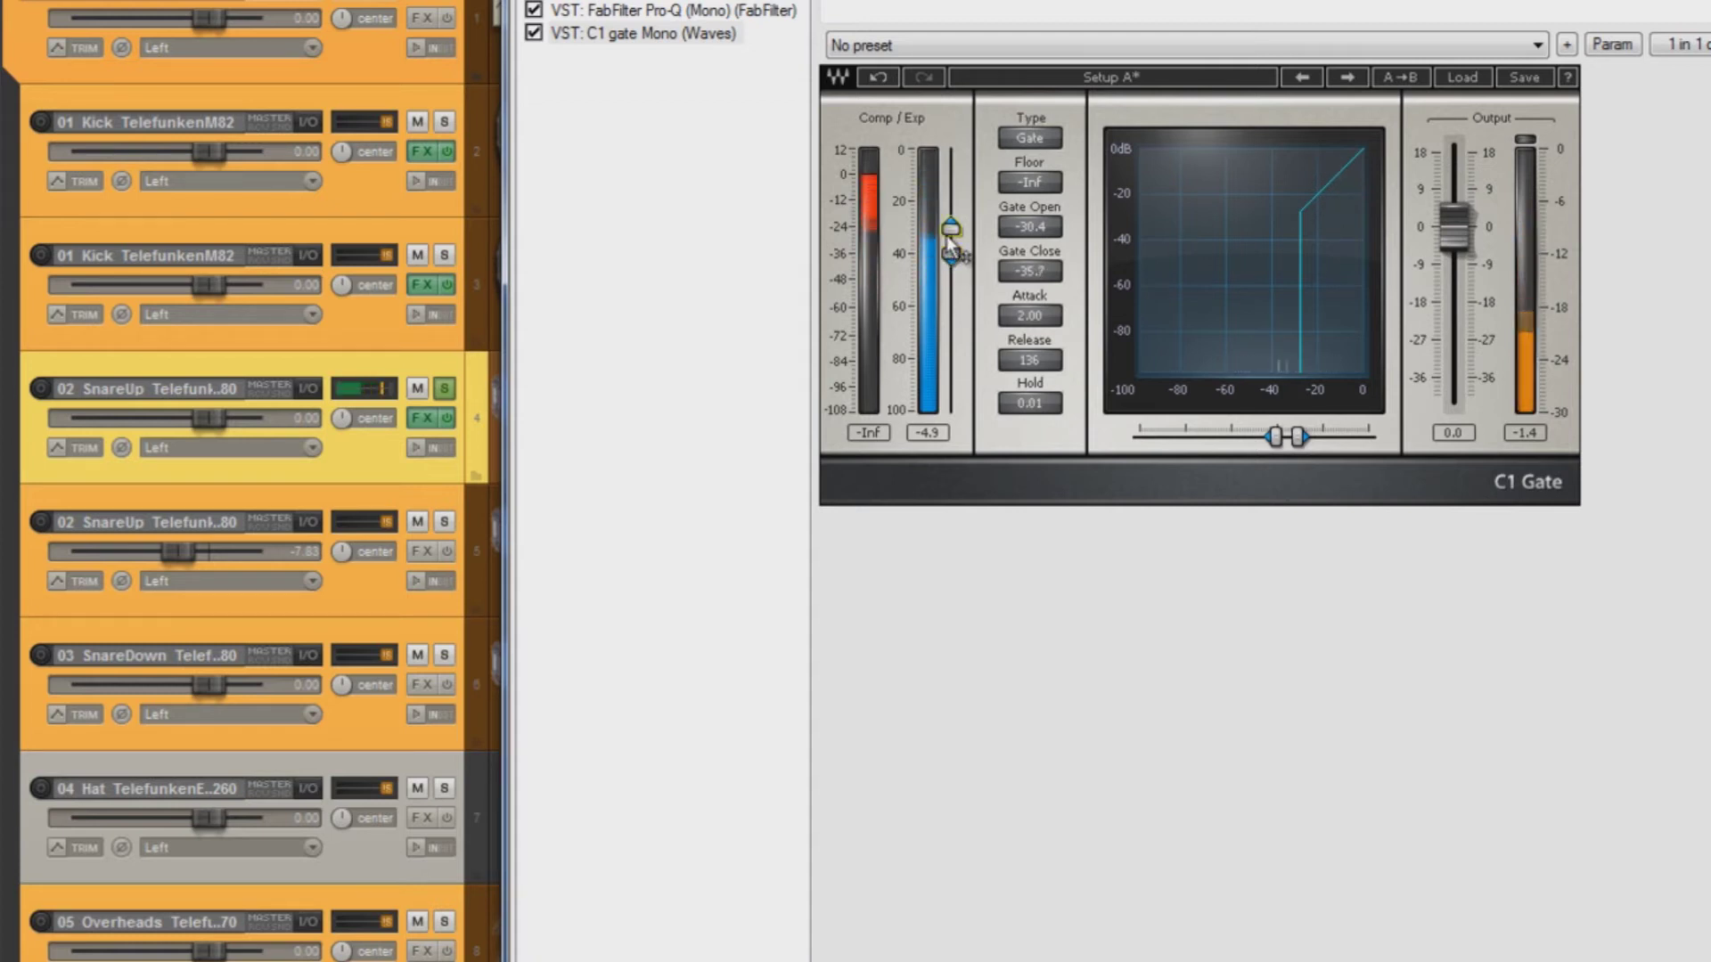
drag(951, 243, 952, 240)
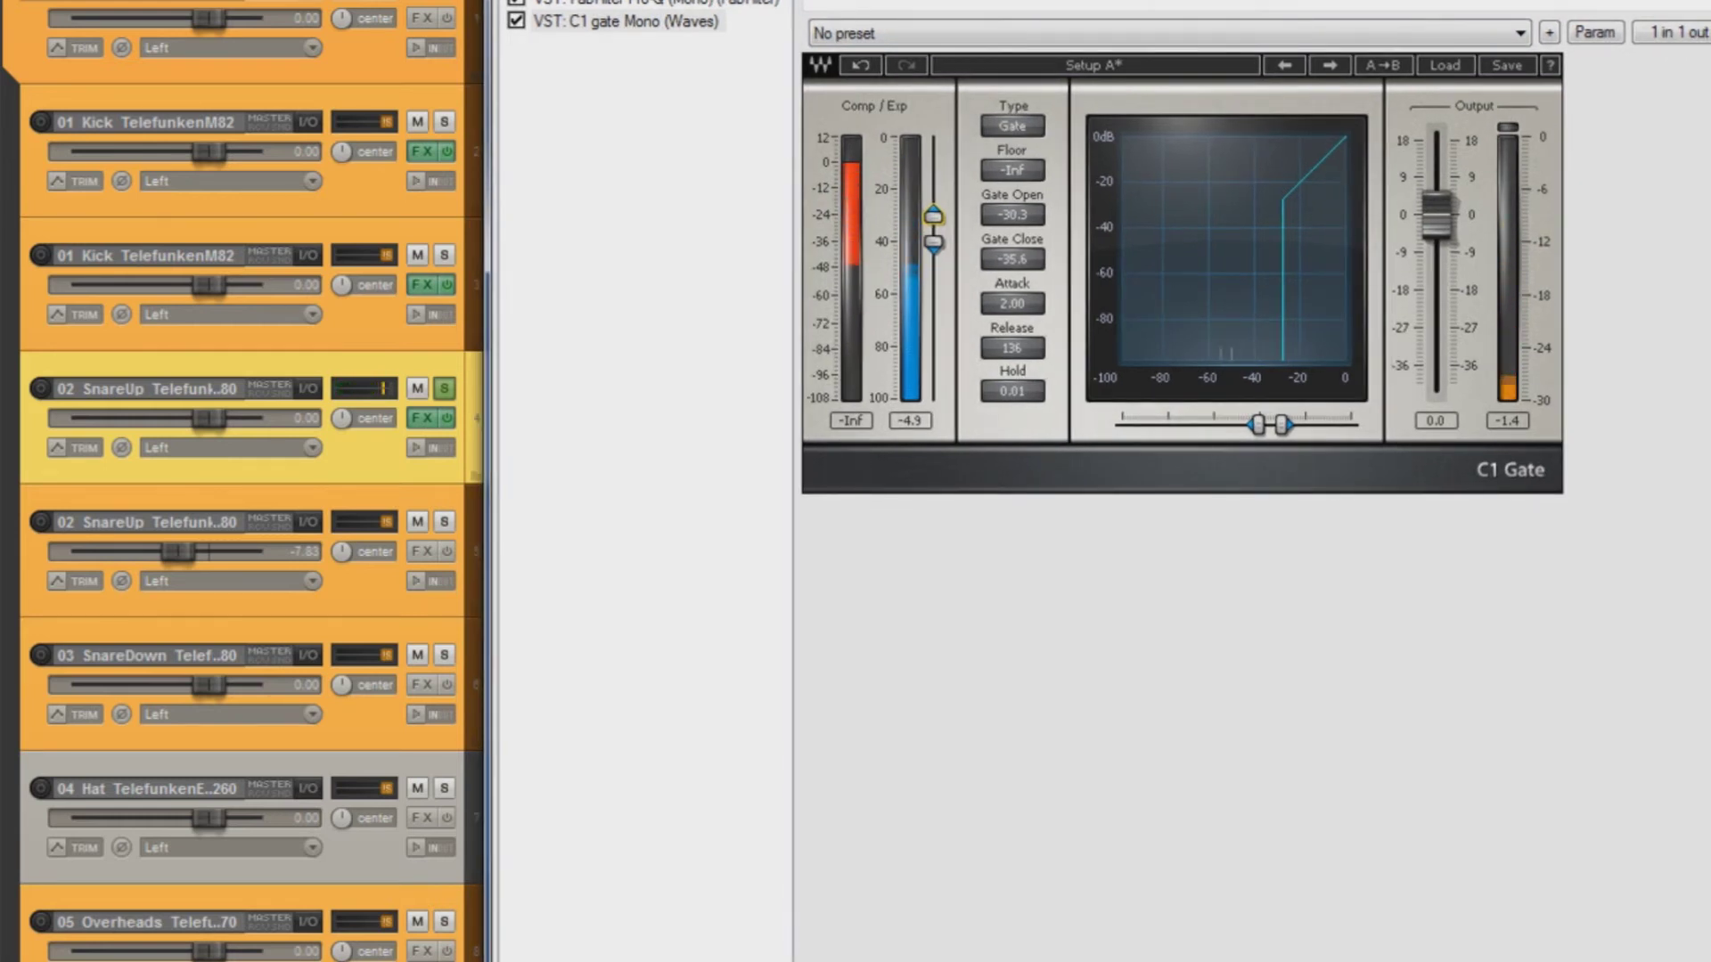
Add the Waves C1 comp Mono compressor after the gate and show its graphical interface.
drag(1189, 2, 1140, 22)
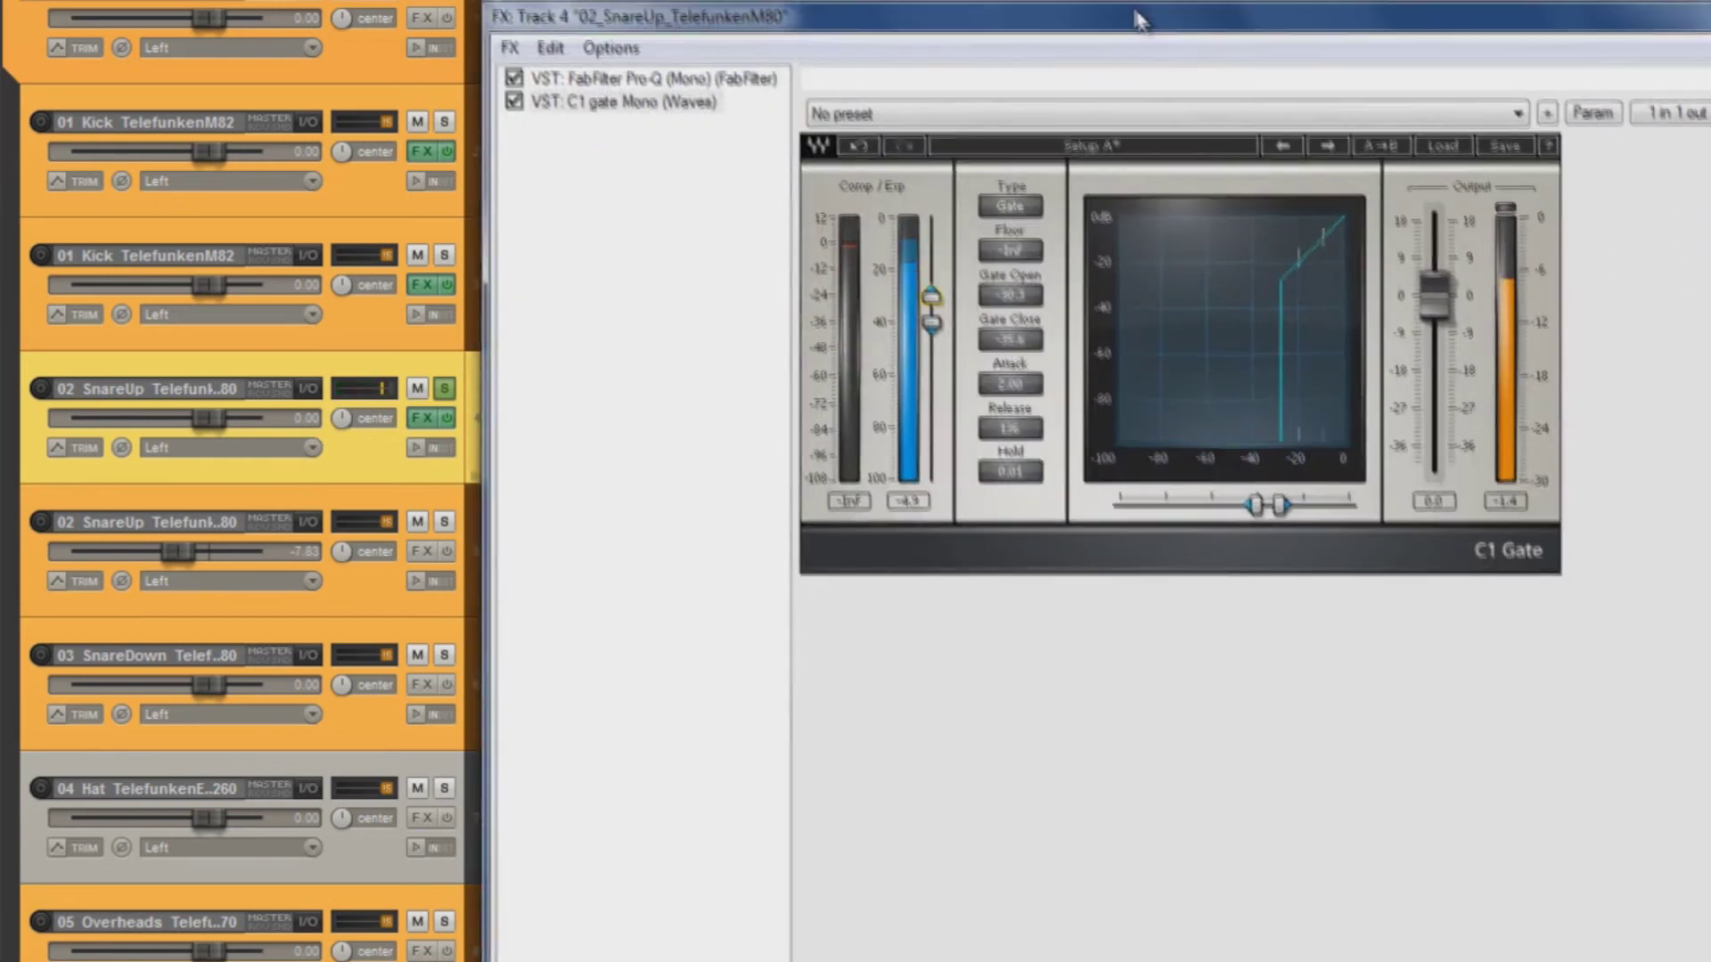
click(604, 943)
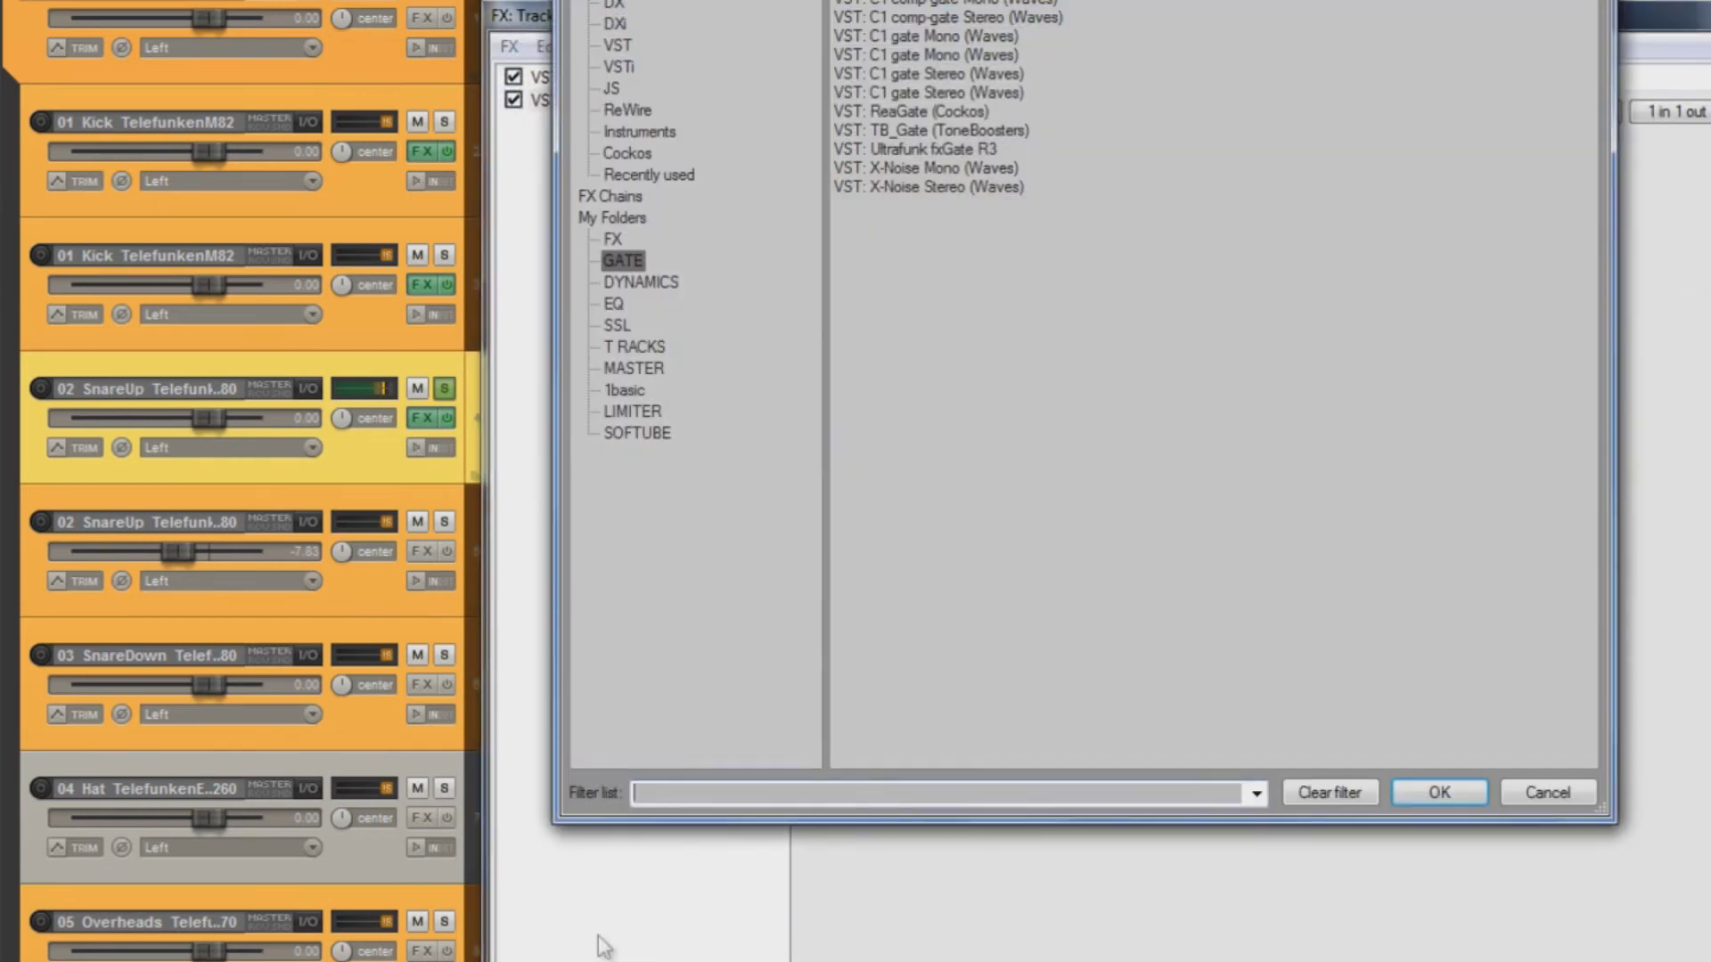
click(649, 281)
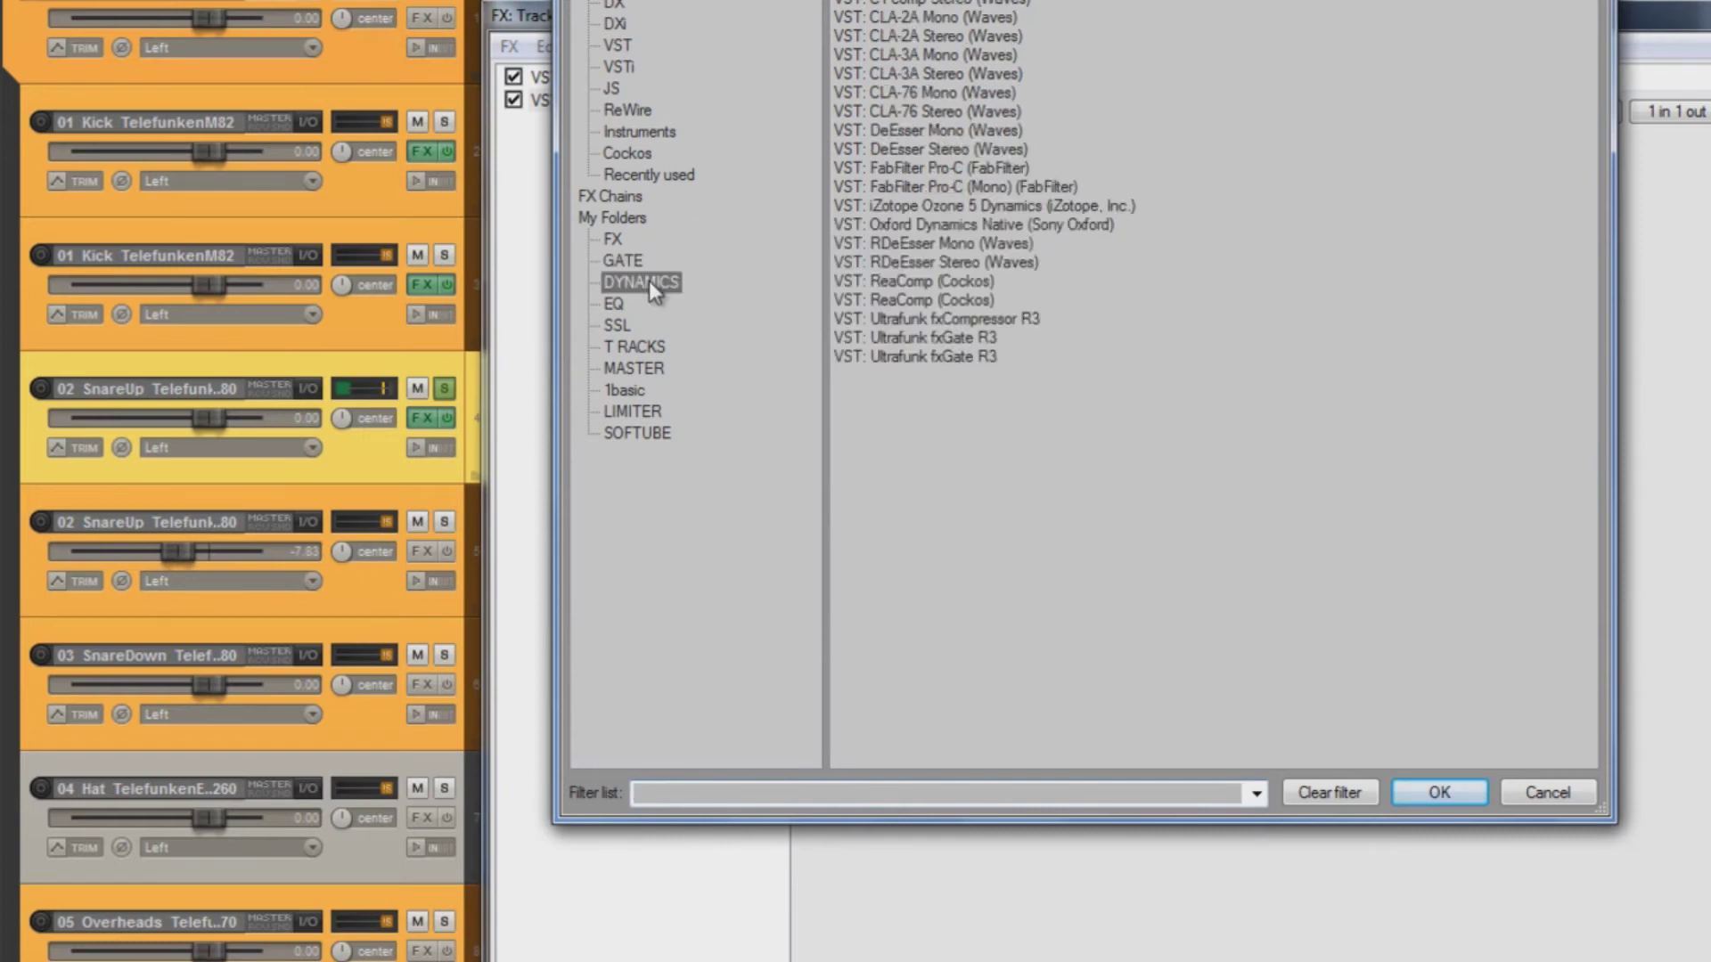
double_click(965, 3)
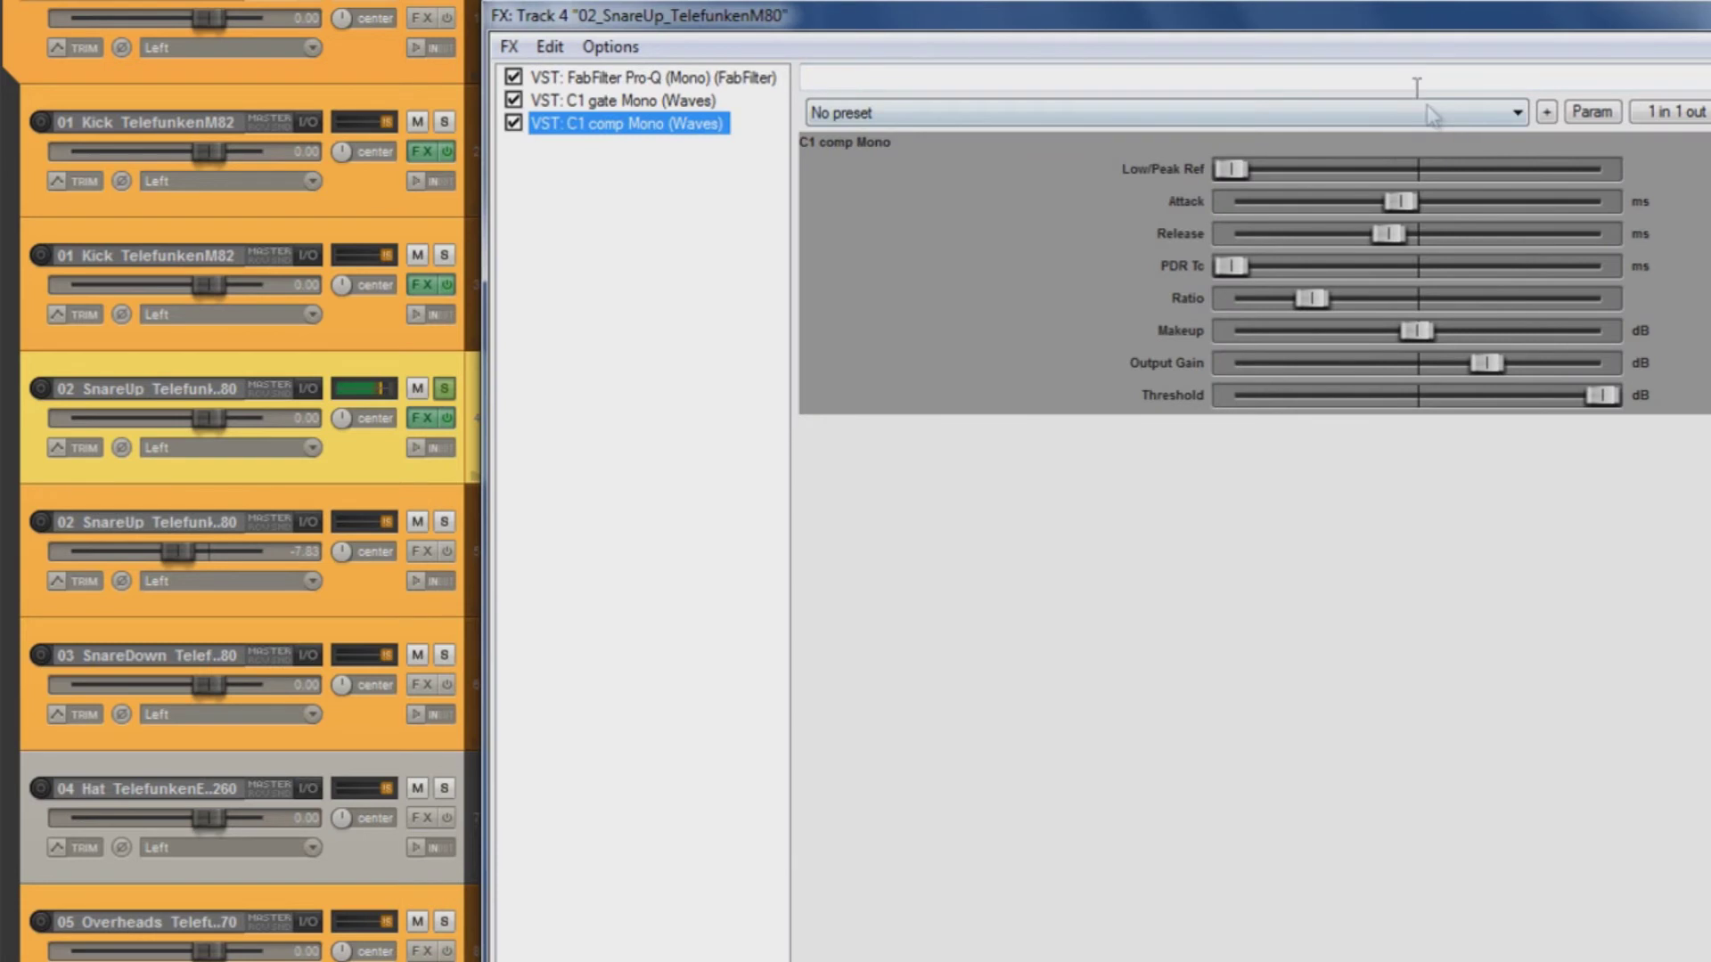
drag(1325, 25, 1119, 1)
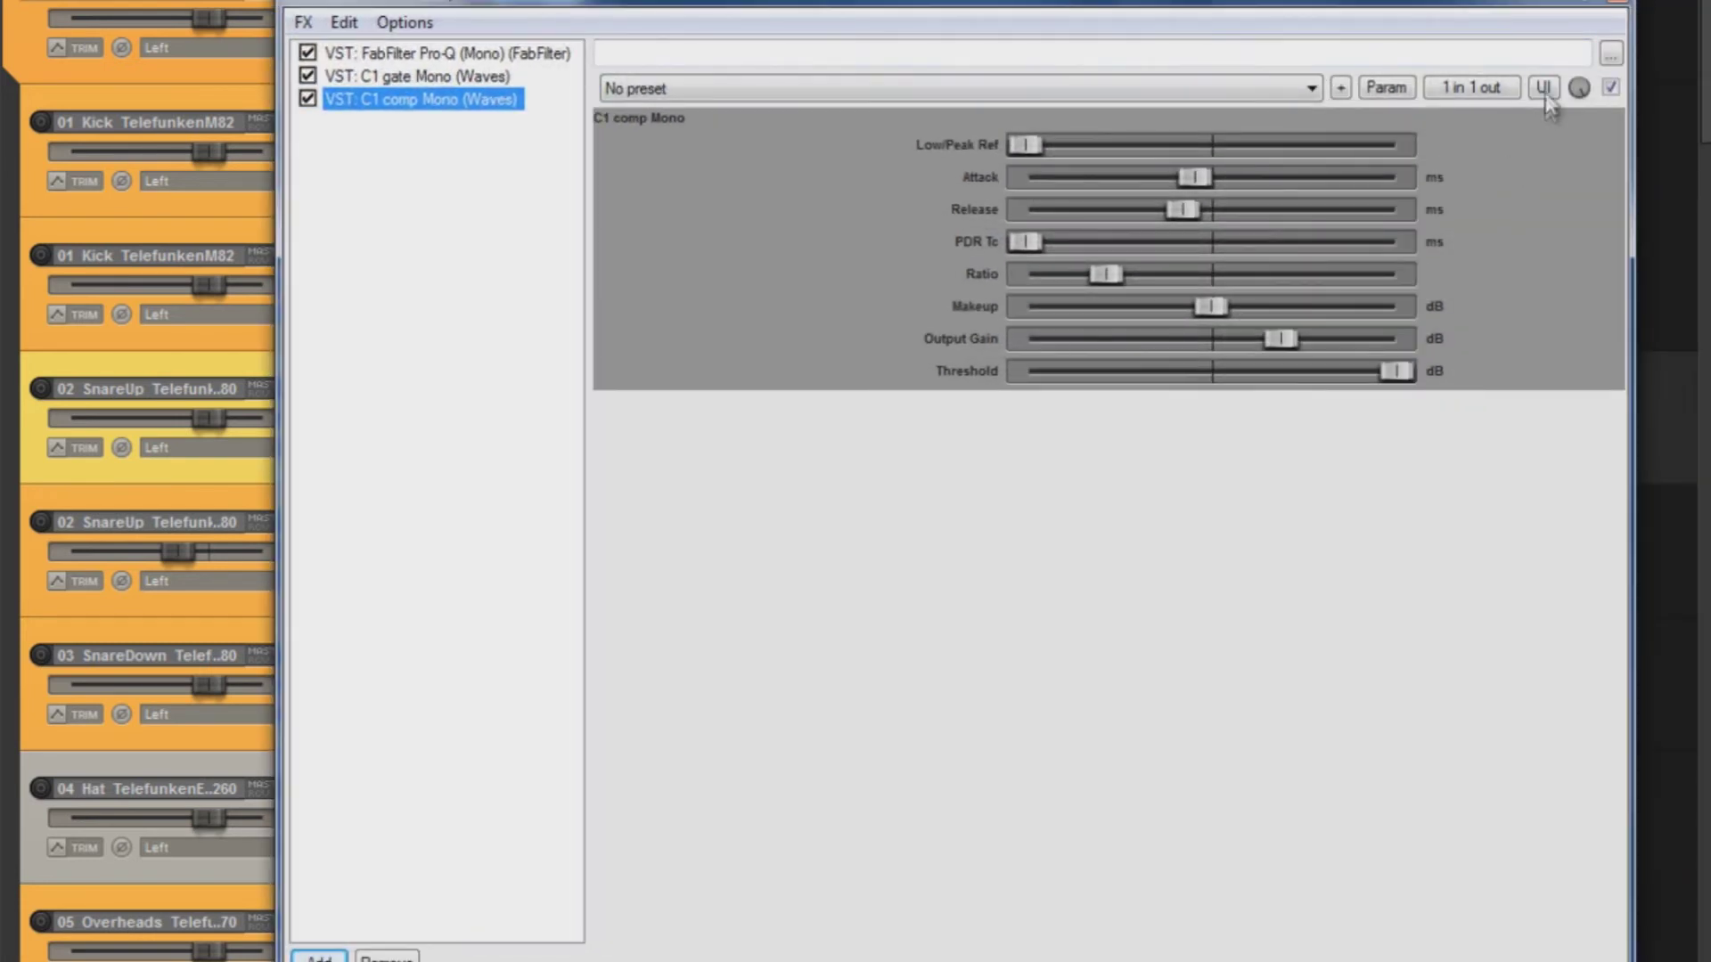
click(1544, 94)
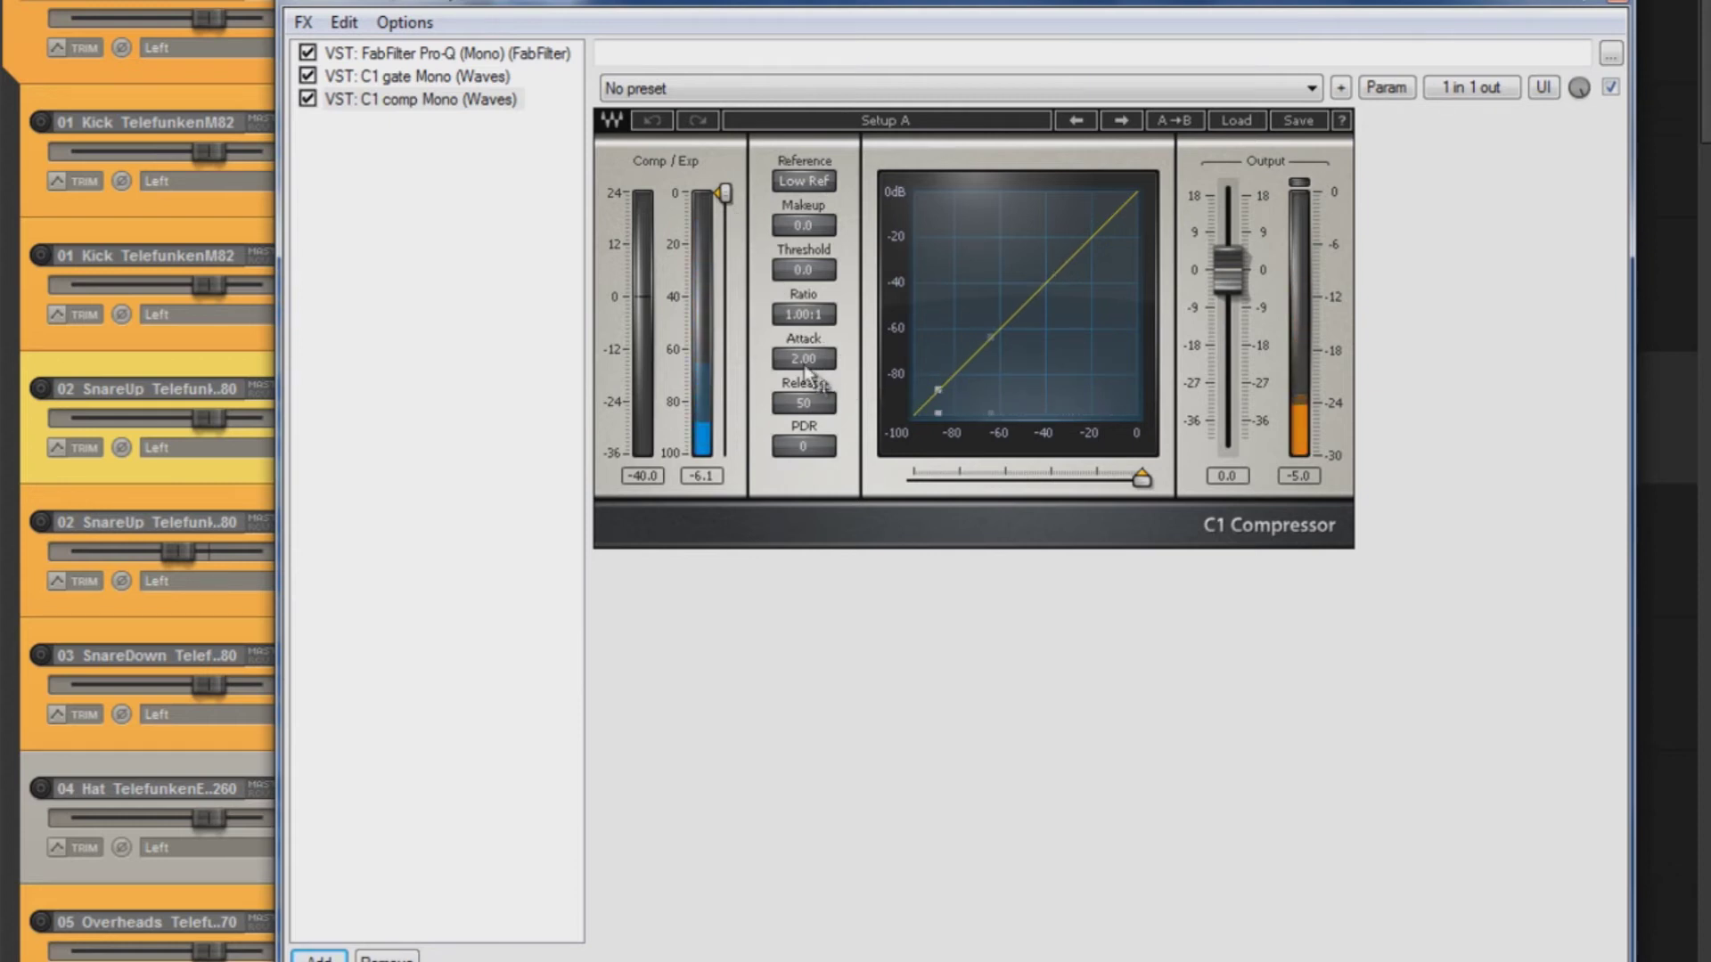
Set the C1 compressor's ratio to 4.17:1, attack to 15.85 and threshold to -29.7.
drag(815, 316, 886, 93)
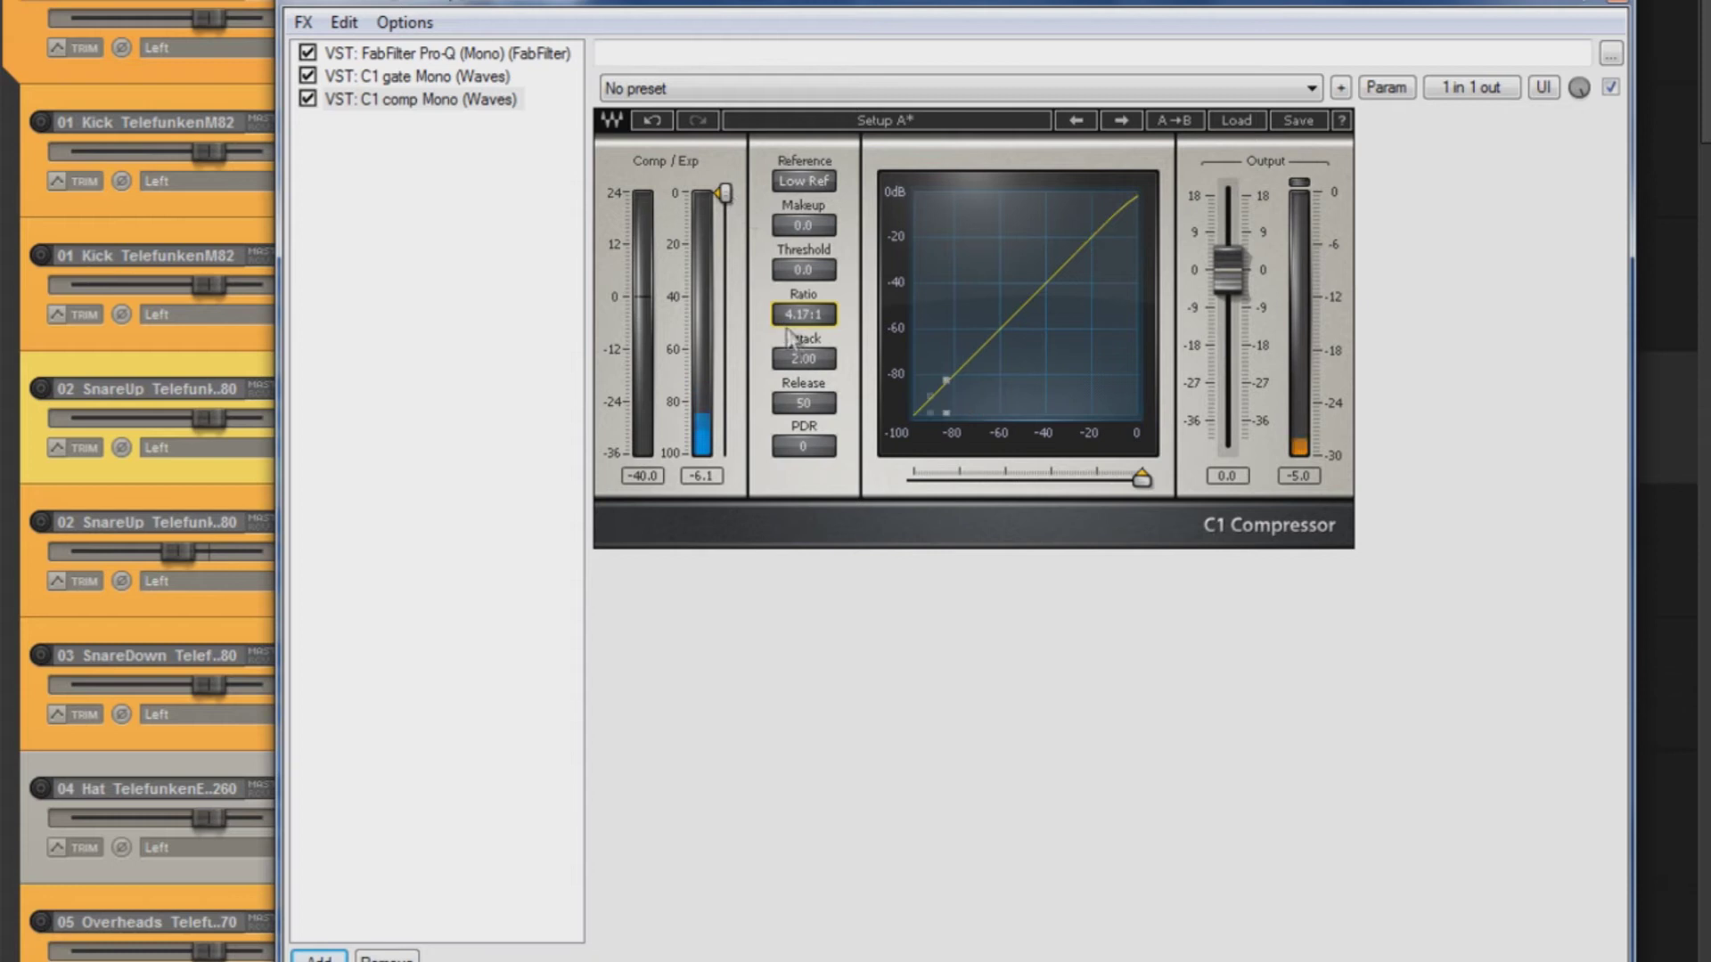
drag(811, 356, 813, 191)
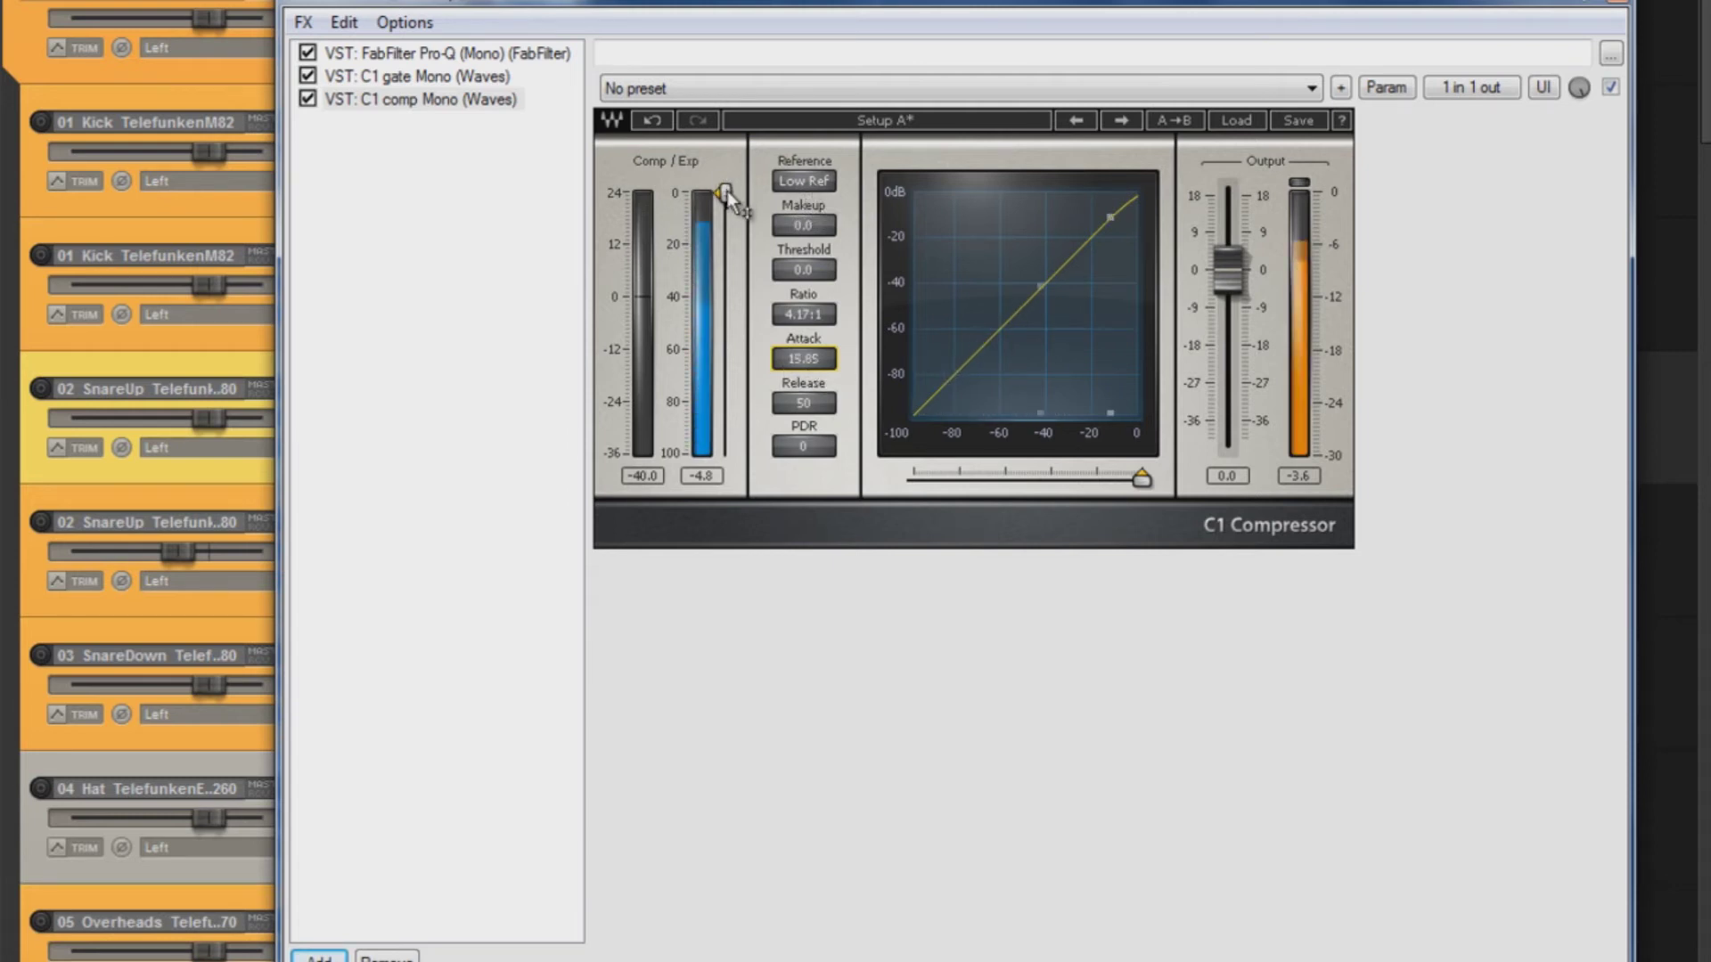
drag(727, 190, 681, 433)
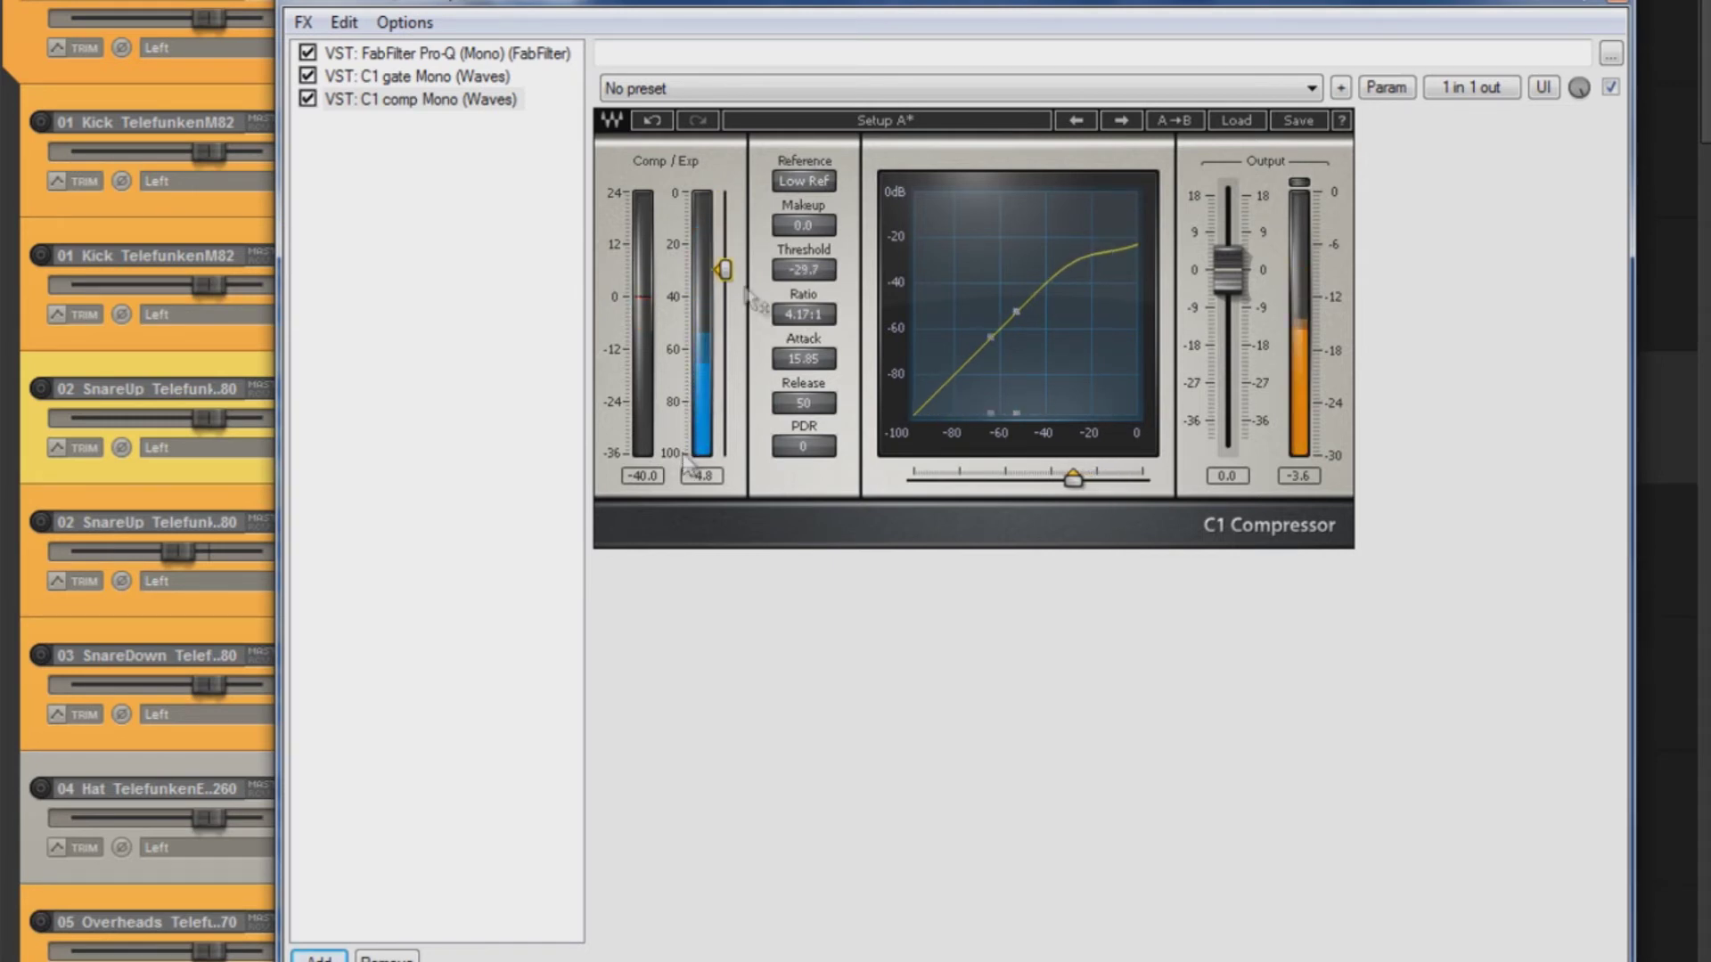
Set the compressor's attack to 239.88, lower its threshold to -42.9 and set the makeup gain to 2.9.
drag(825, 362, 822, 171)
drag(731, 281, 693, 379)
mouse_move(815, 233)
mouse_down()
mouse_move(820, 191)
mouse_move(805, 241)
mouse_up()
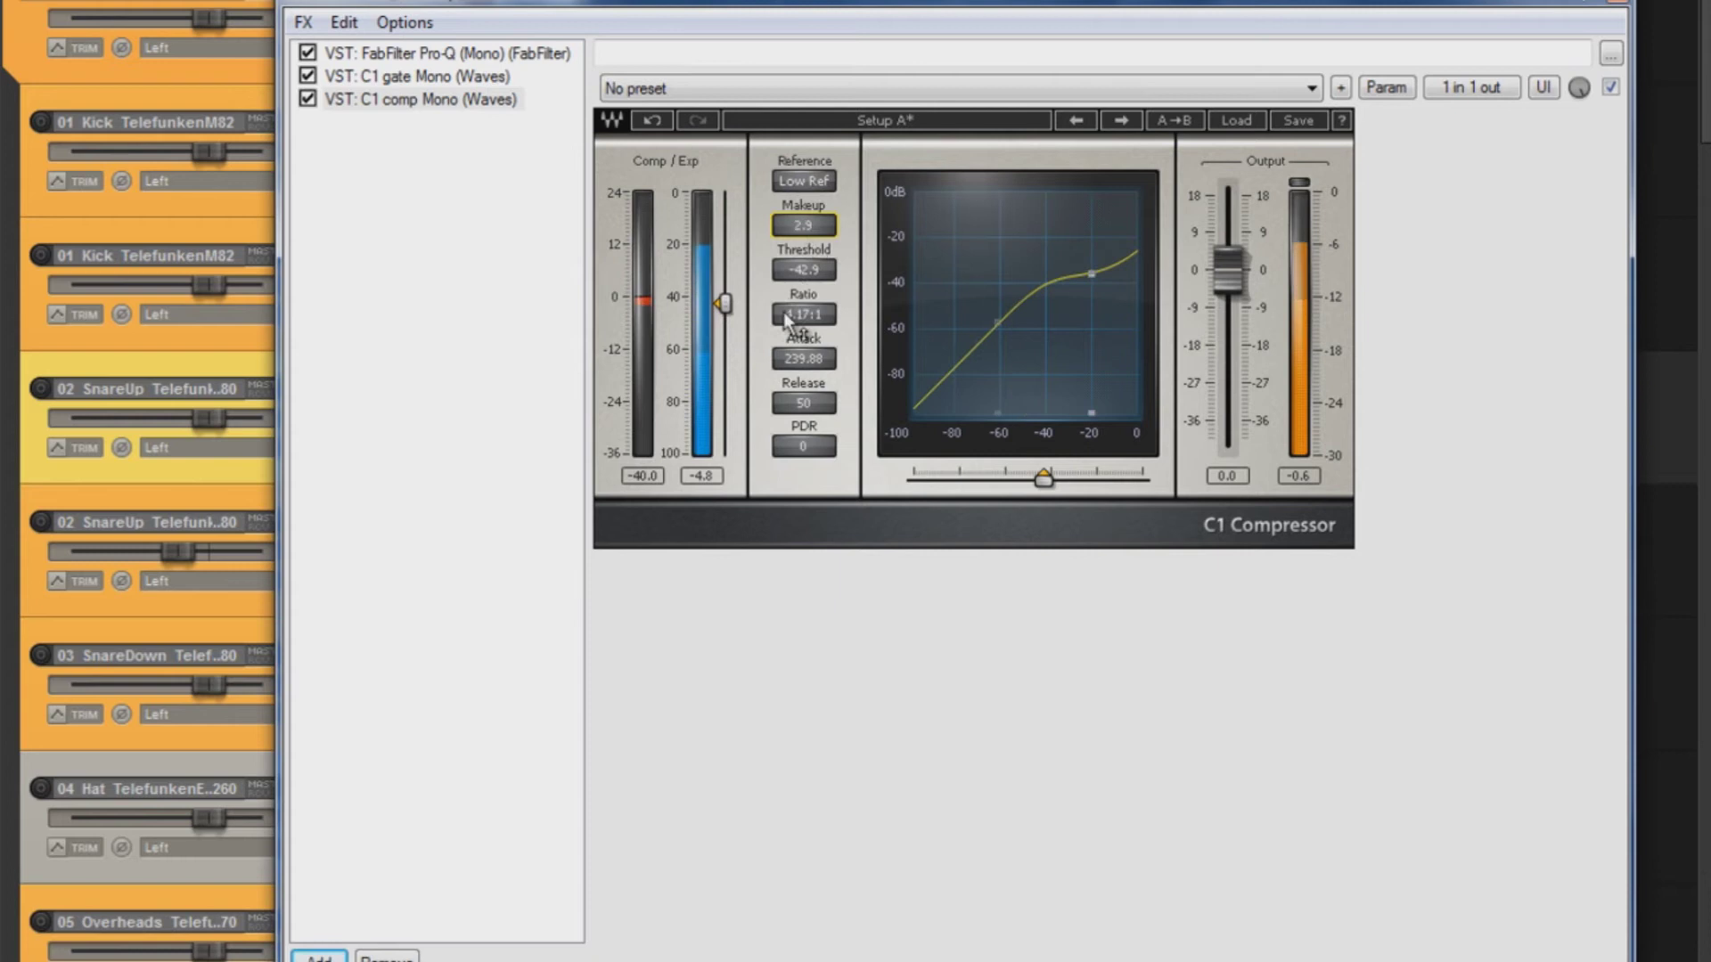
Set the compressor's output to 1.4, threshold to -49.4 and release to 126.
drag(1230, 259, 1232, 249)
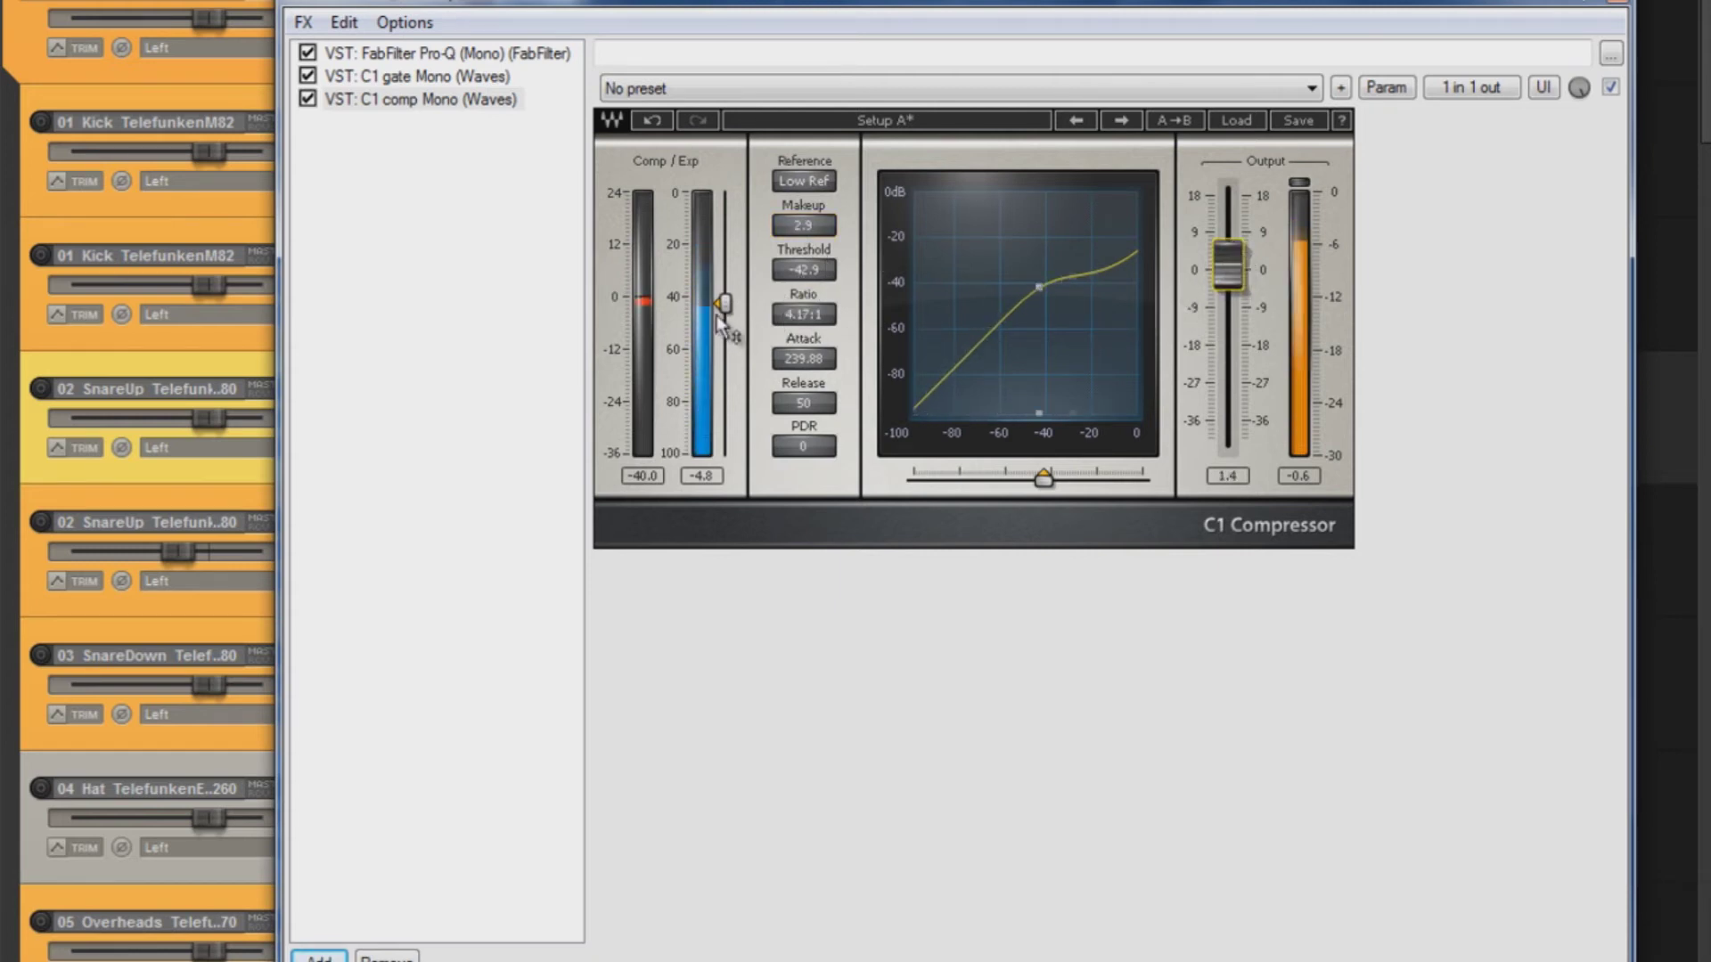
drag(724, 303, 707, 385)
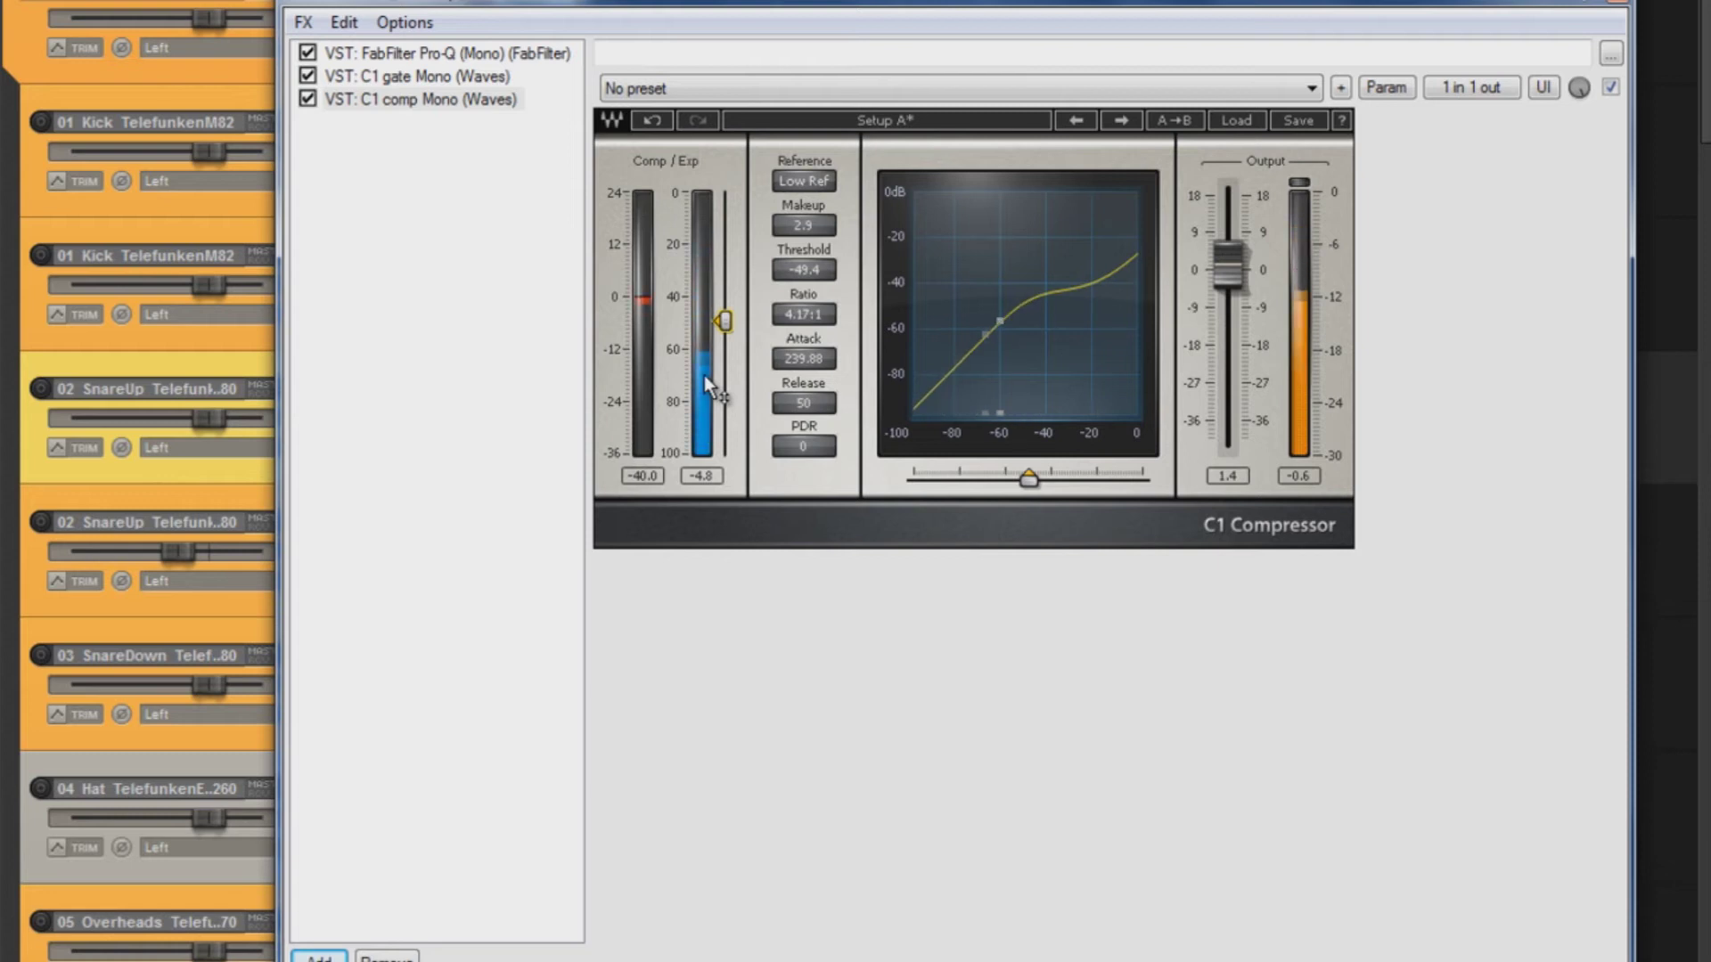
drag(806, 410, 798, 311)
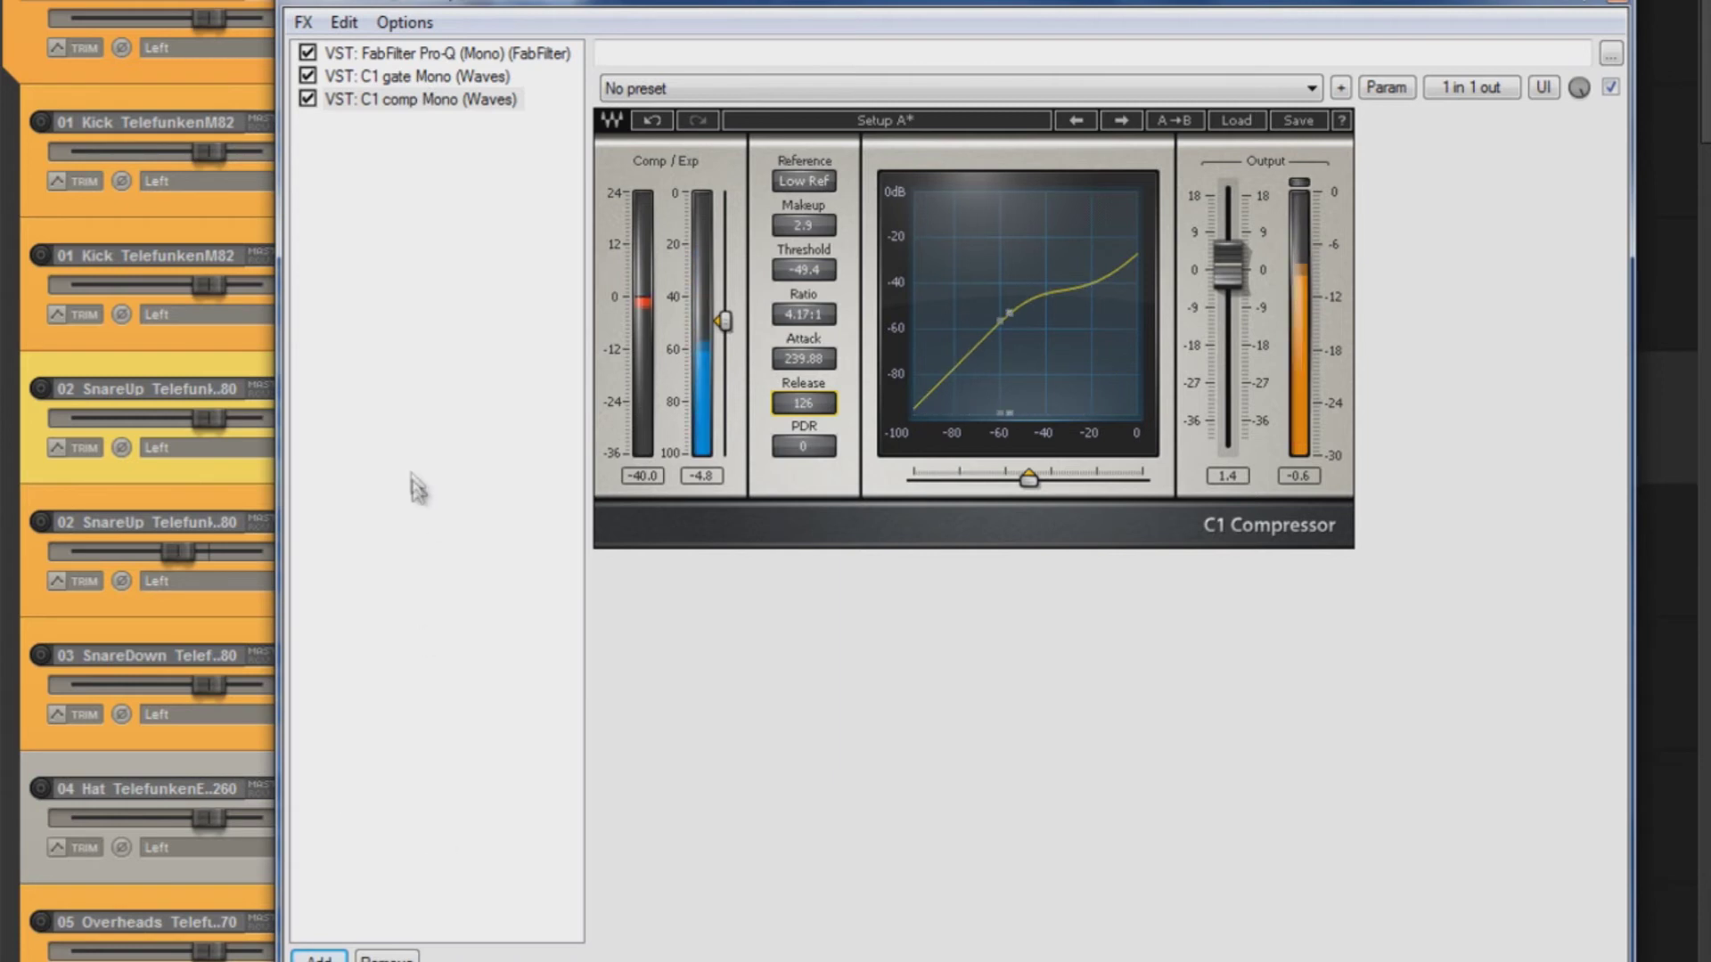
Go back to the C1 gate and raise its open threshold to -24.9 and close threshold to -30.2.
click(419, 76)
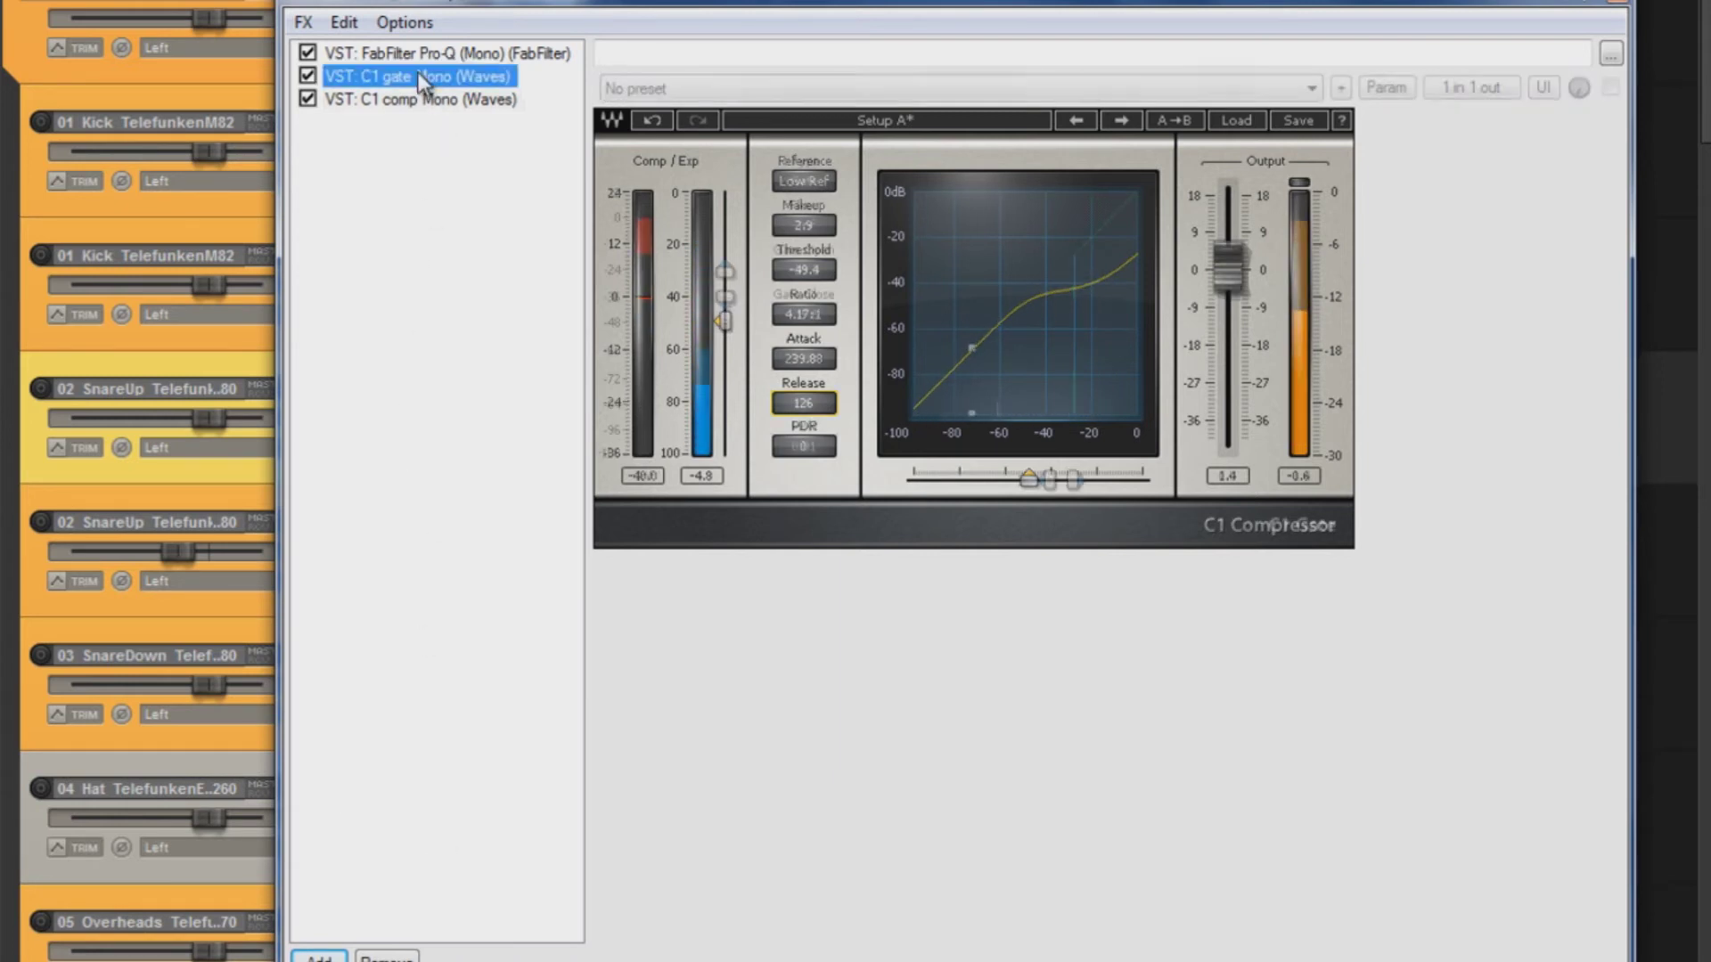
drag(725, 270, 724, 225)
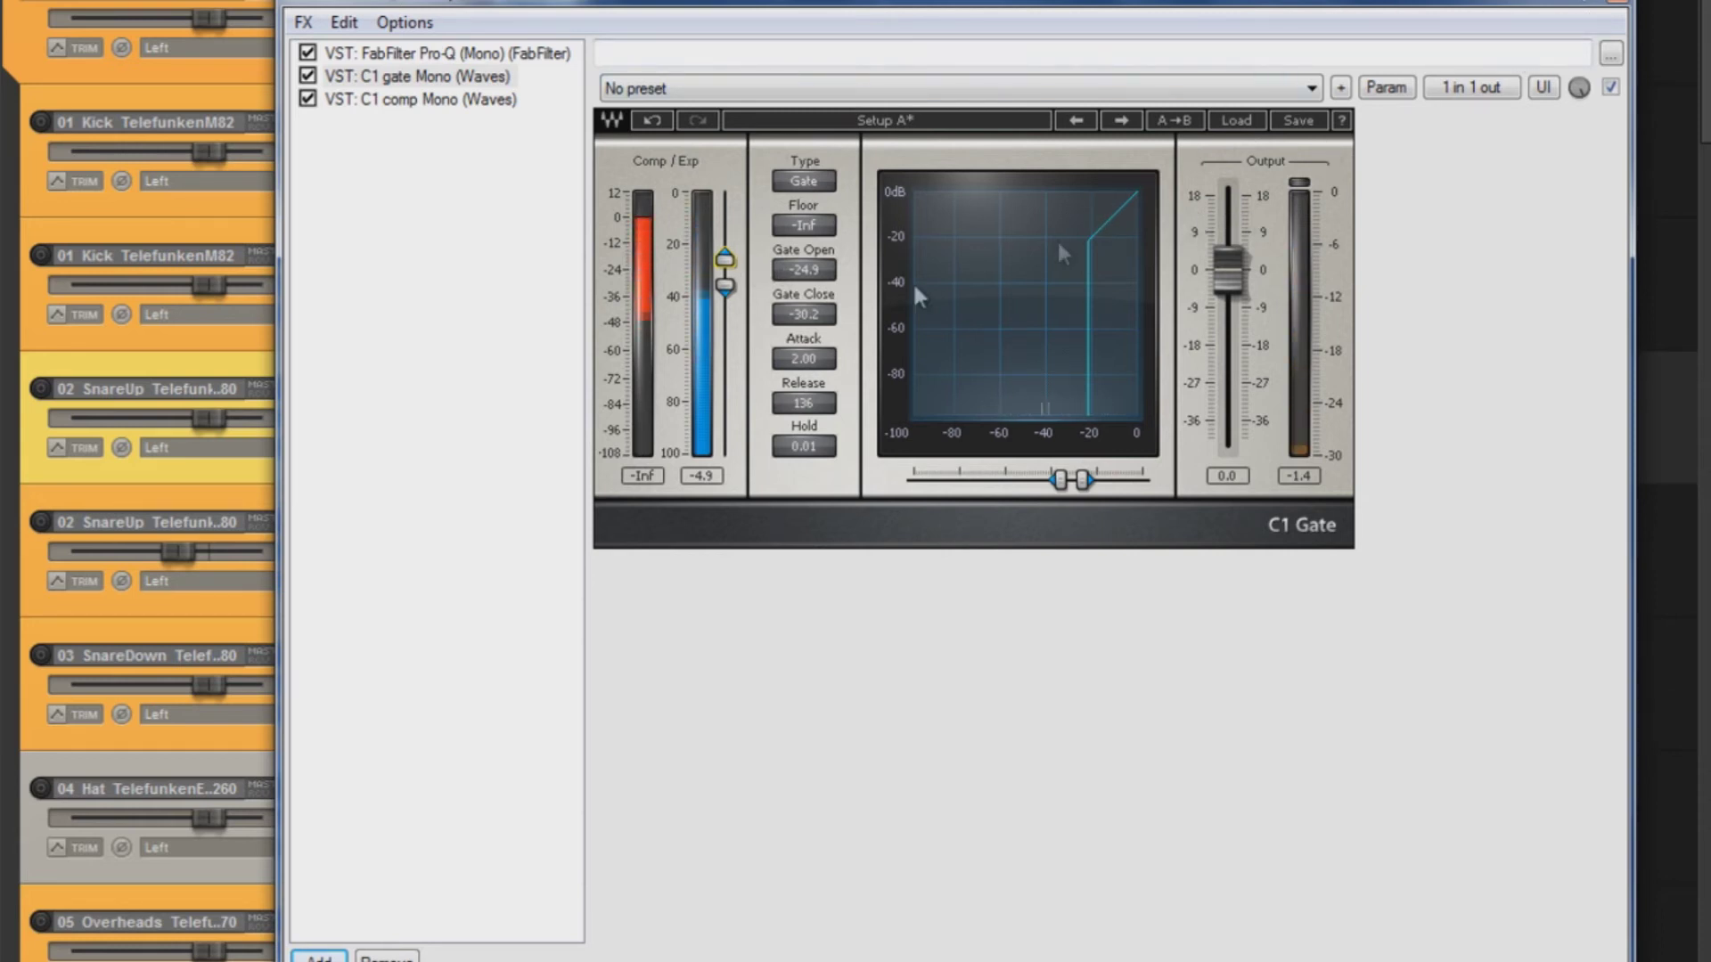
click(448, 75)
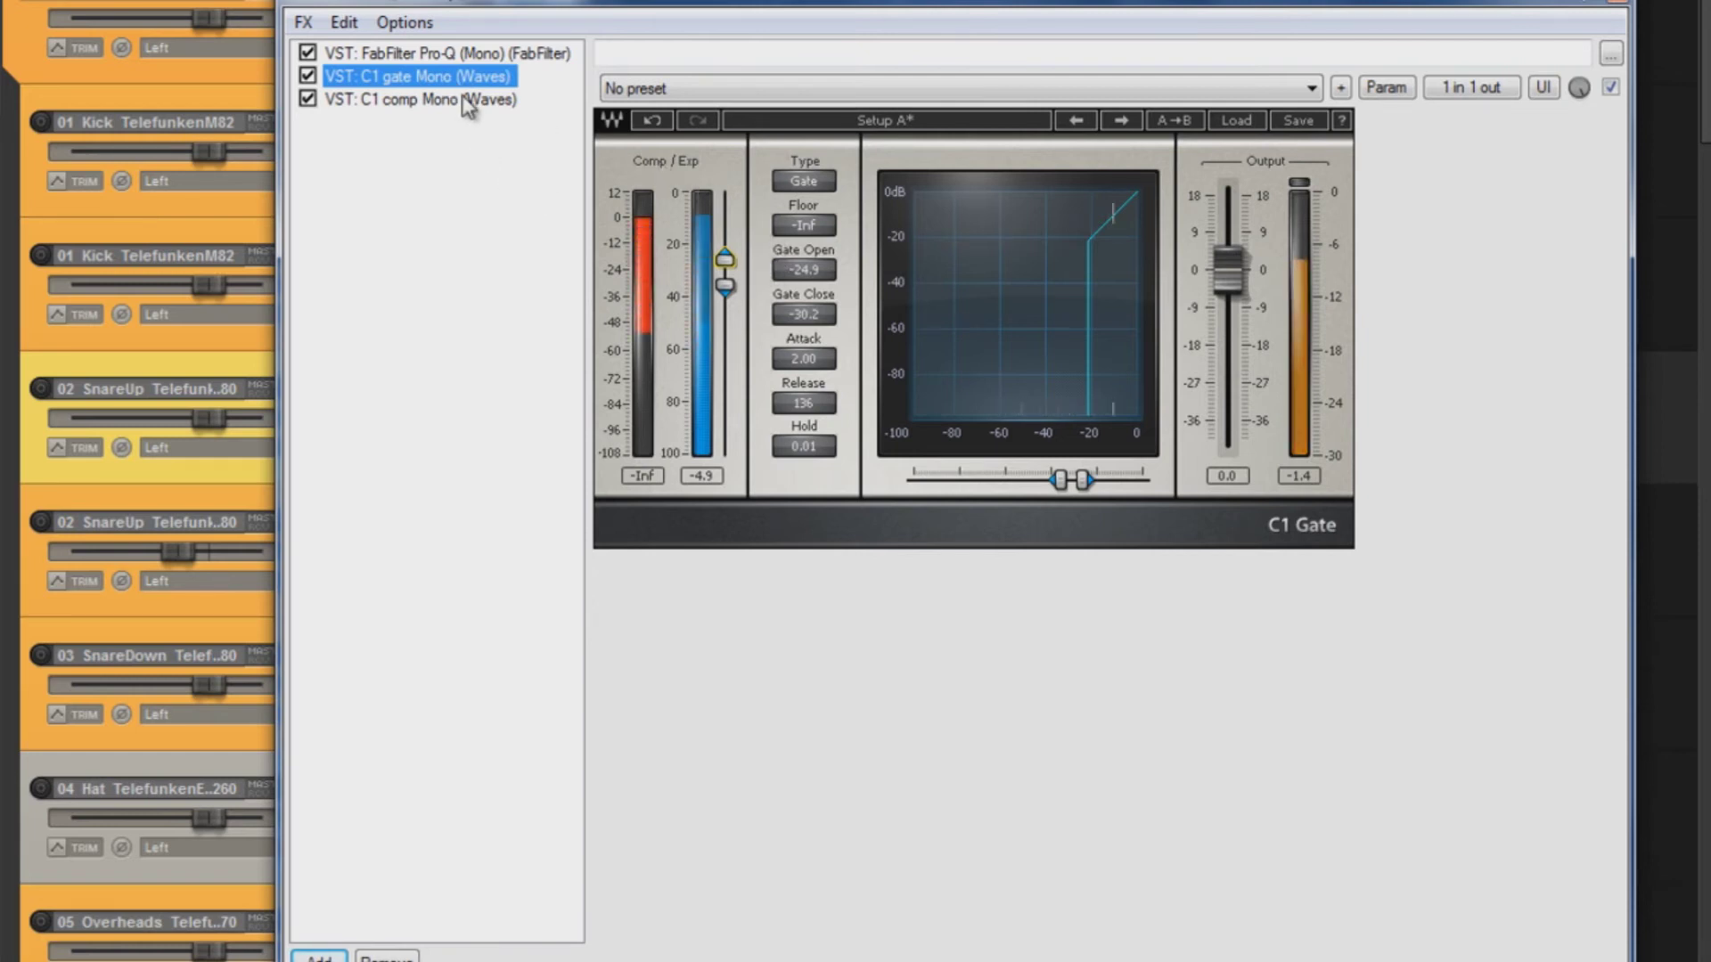
Lower the C1 compressor's threshold to -60.1 and close the snare track's effects chain.
click(463, 98)
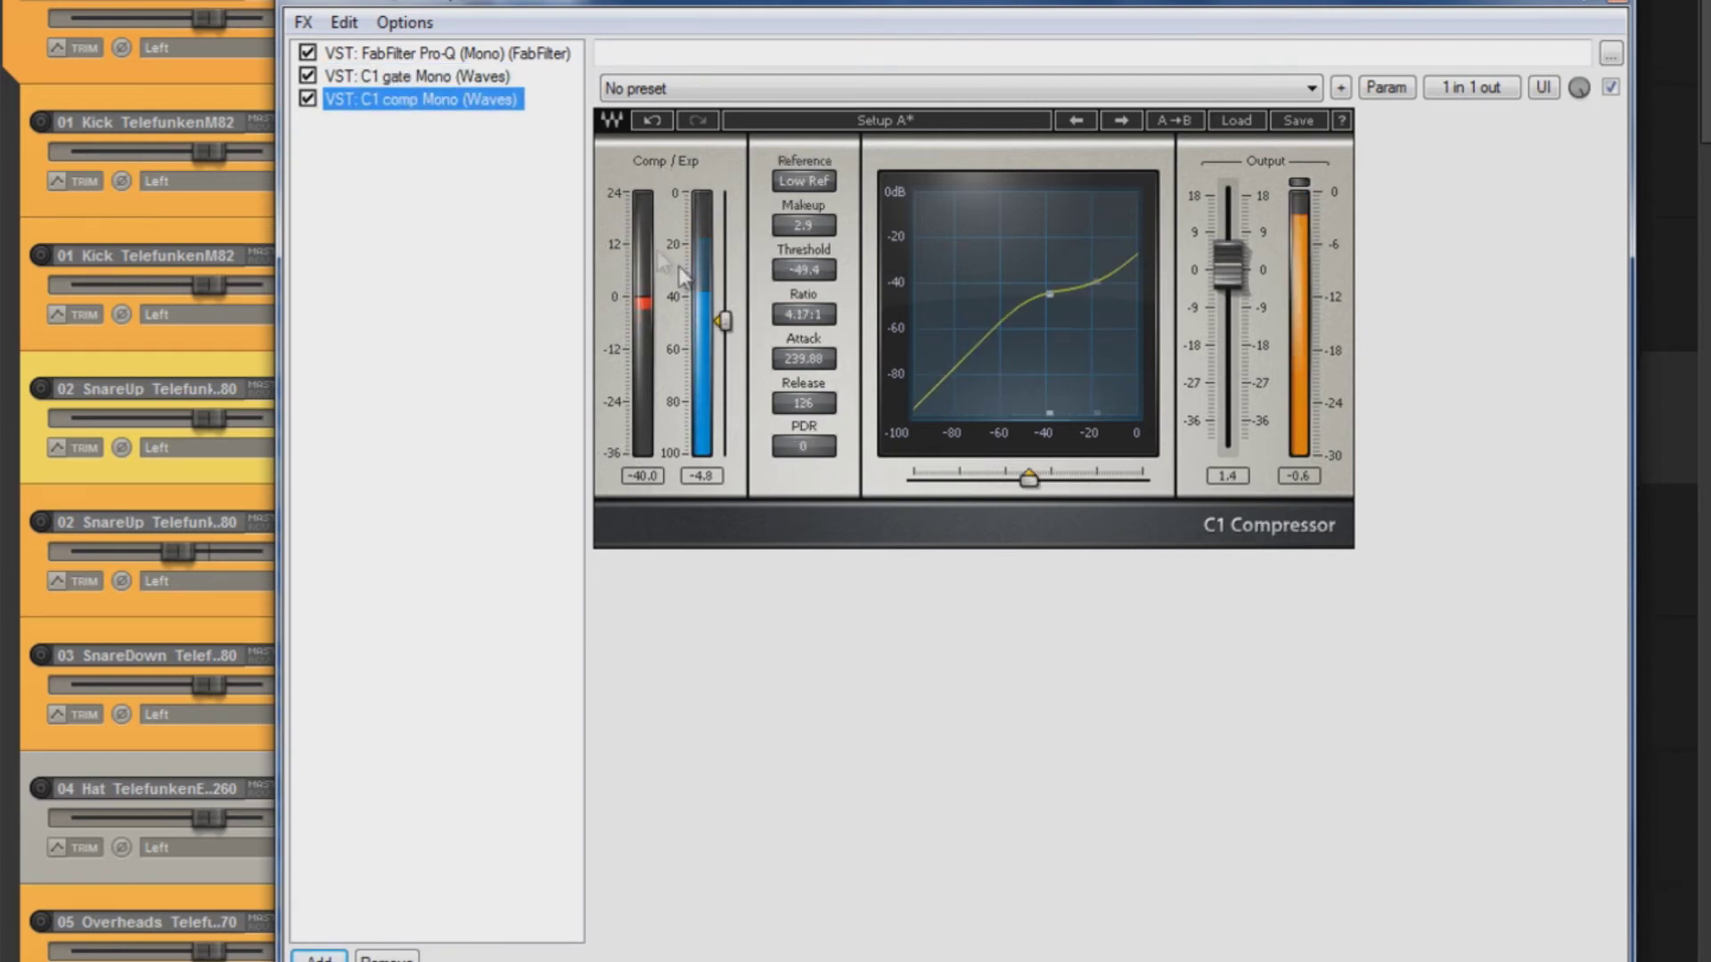
click(723, 326)
drag(724, 327, 695, 435)
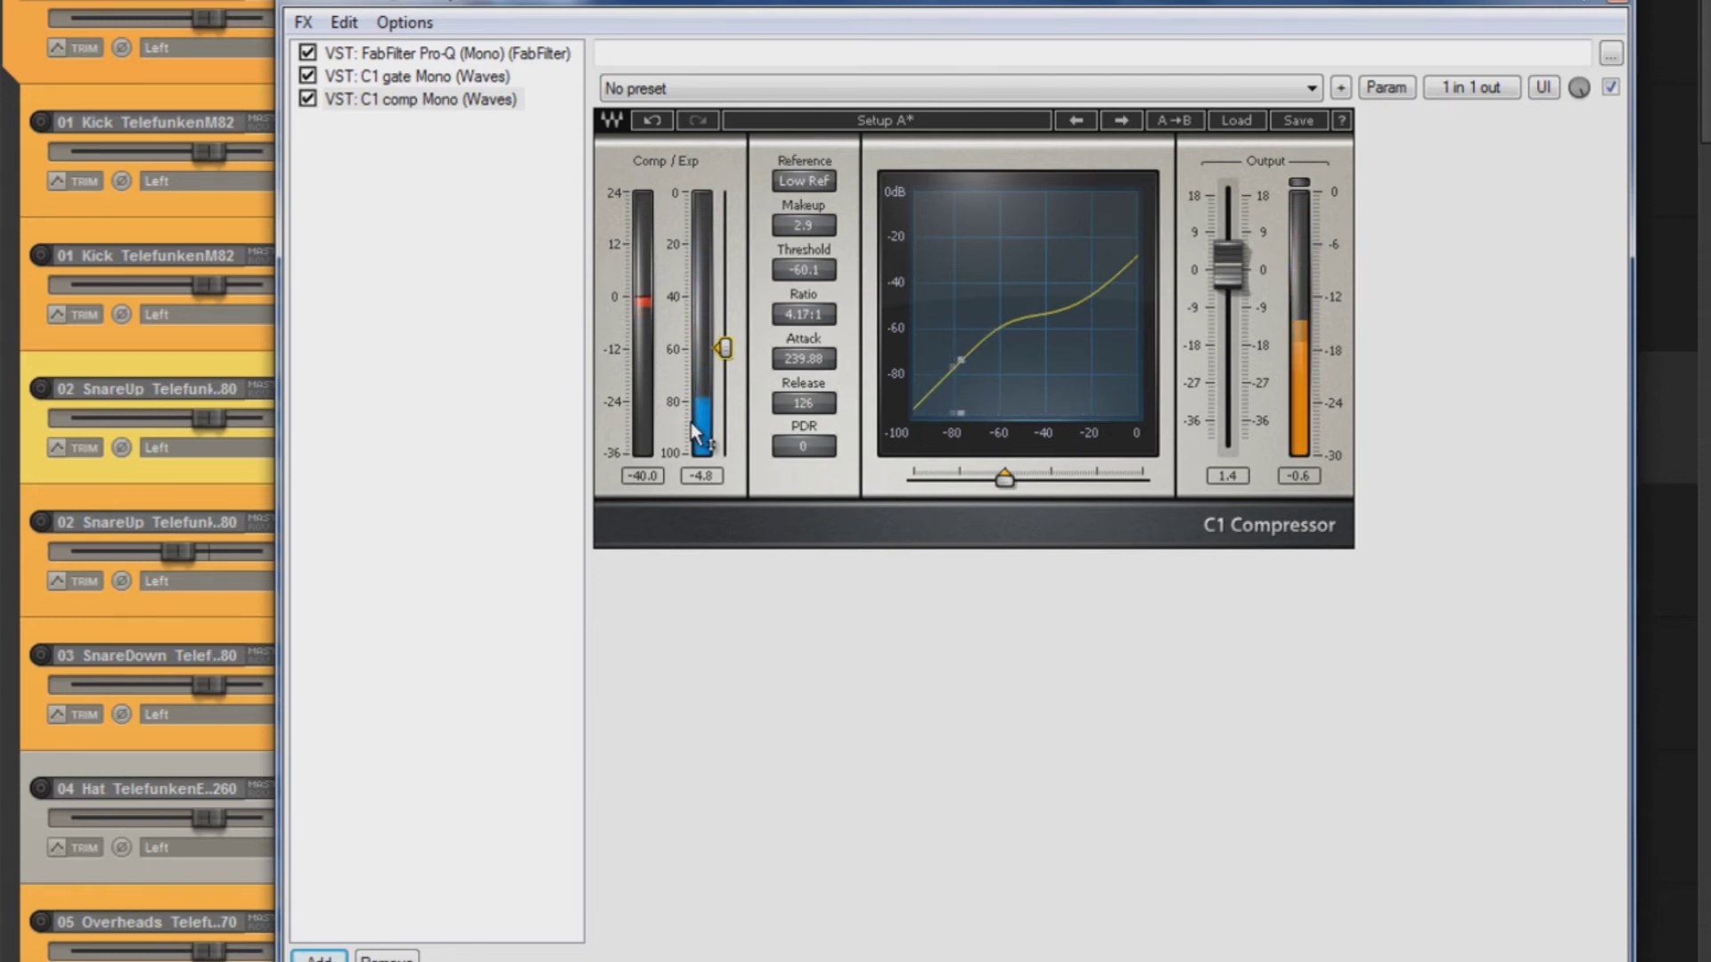
click(1617, 3)
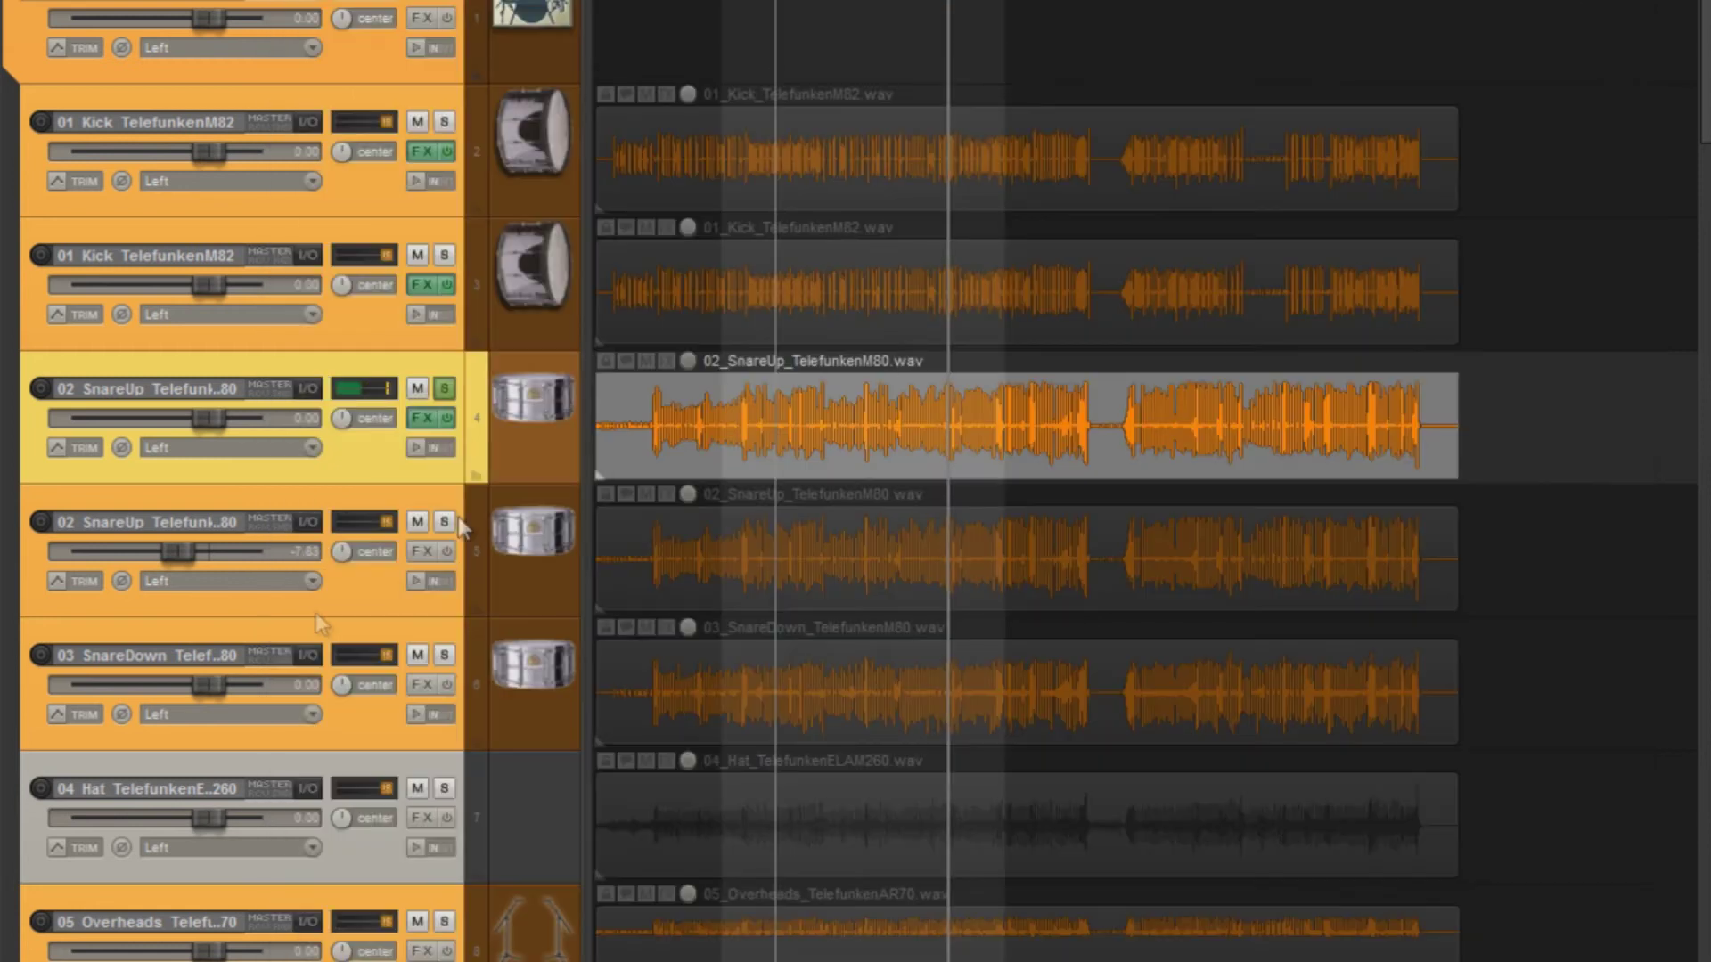
Solo the second top snare track (track 5) and unsolo the first one.
click(424, 552)
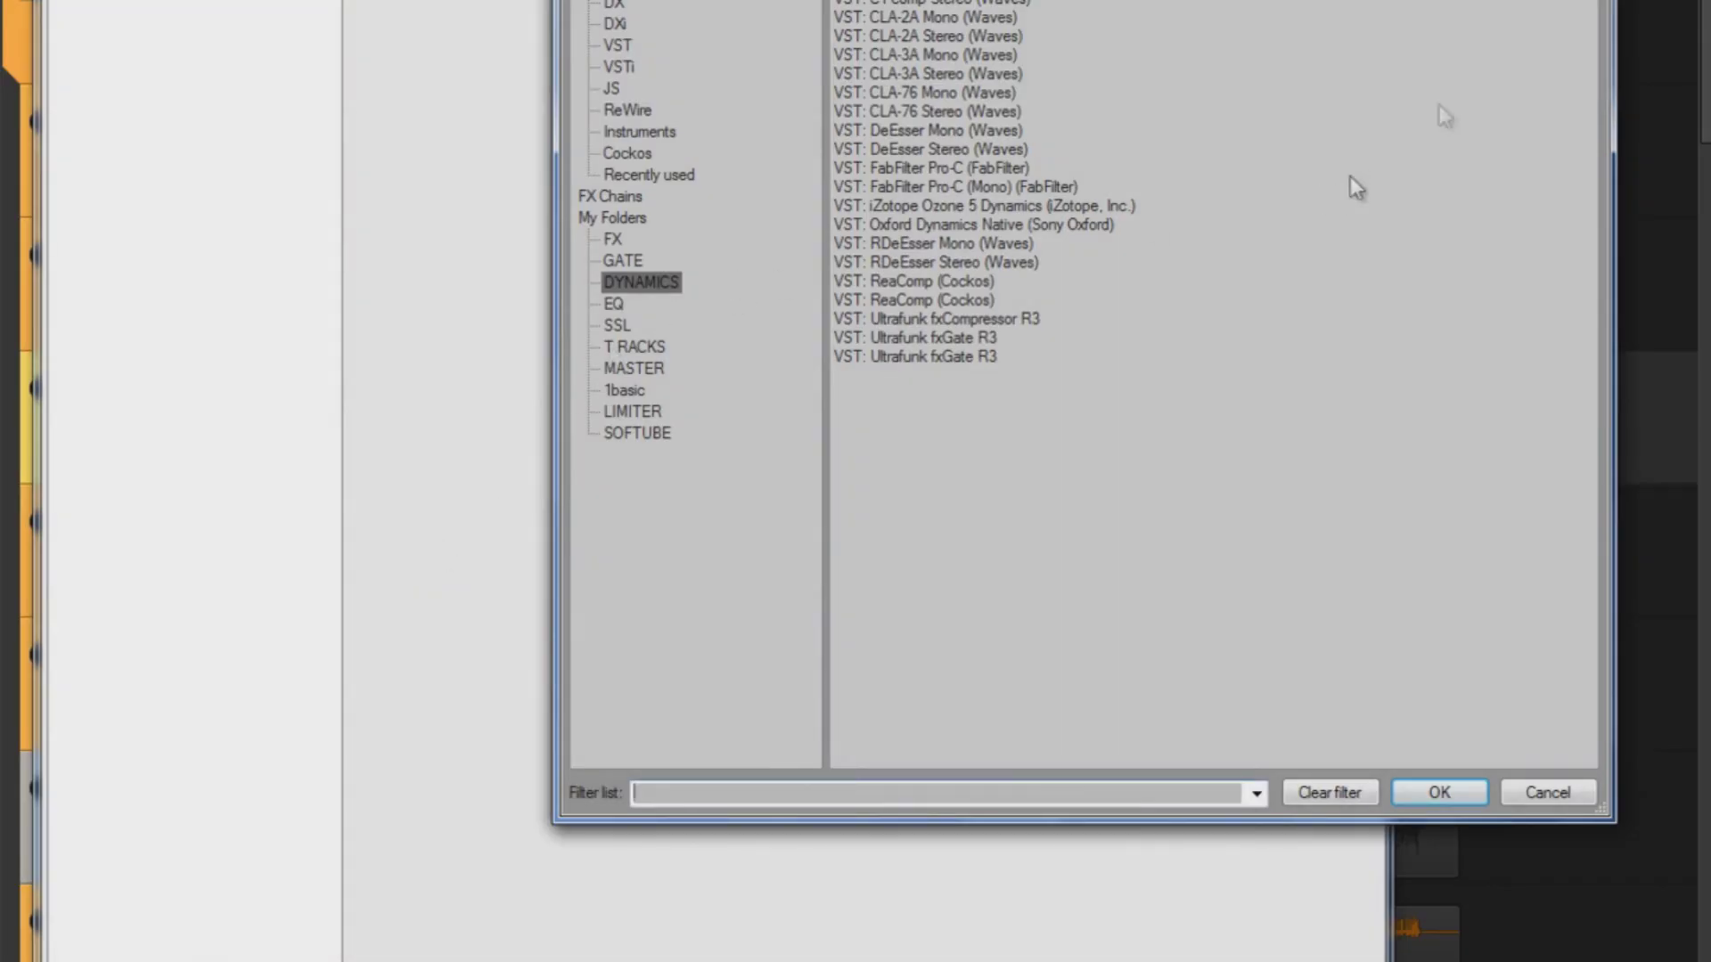
key(Escape)
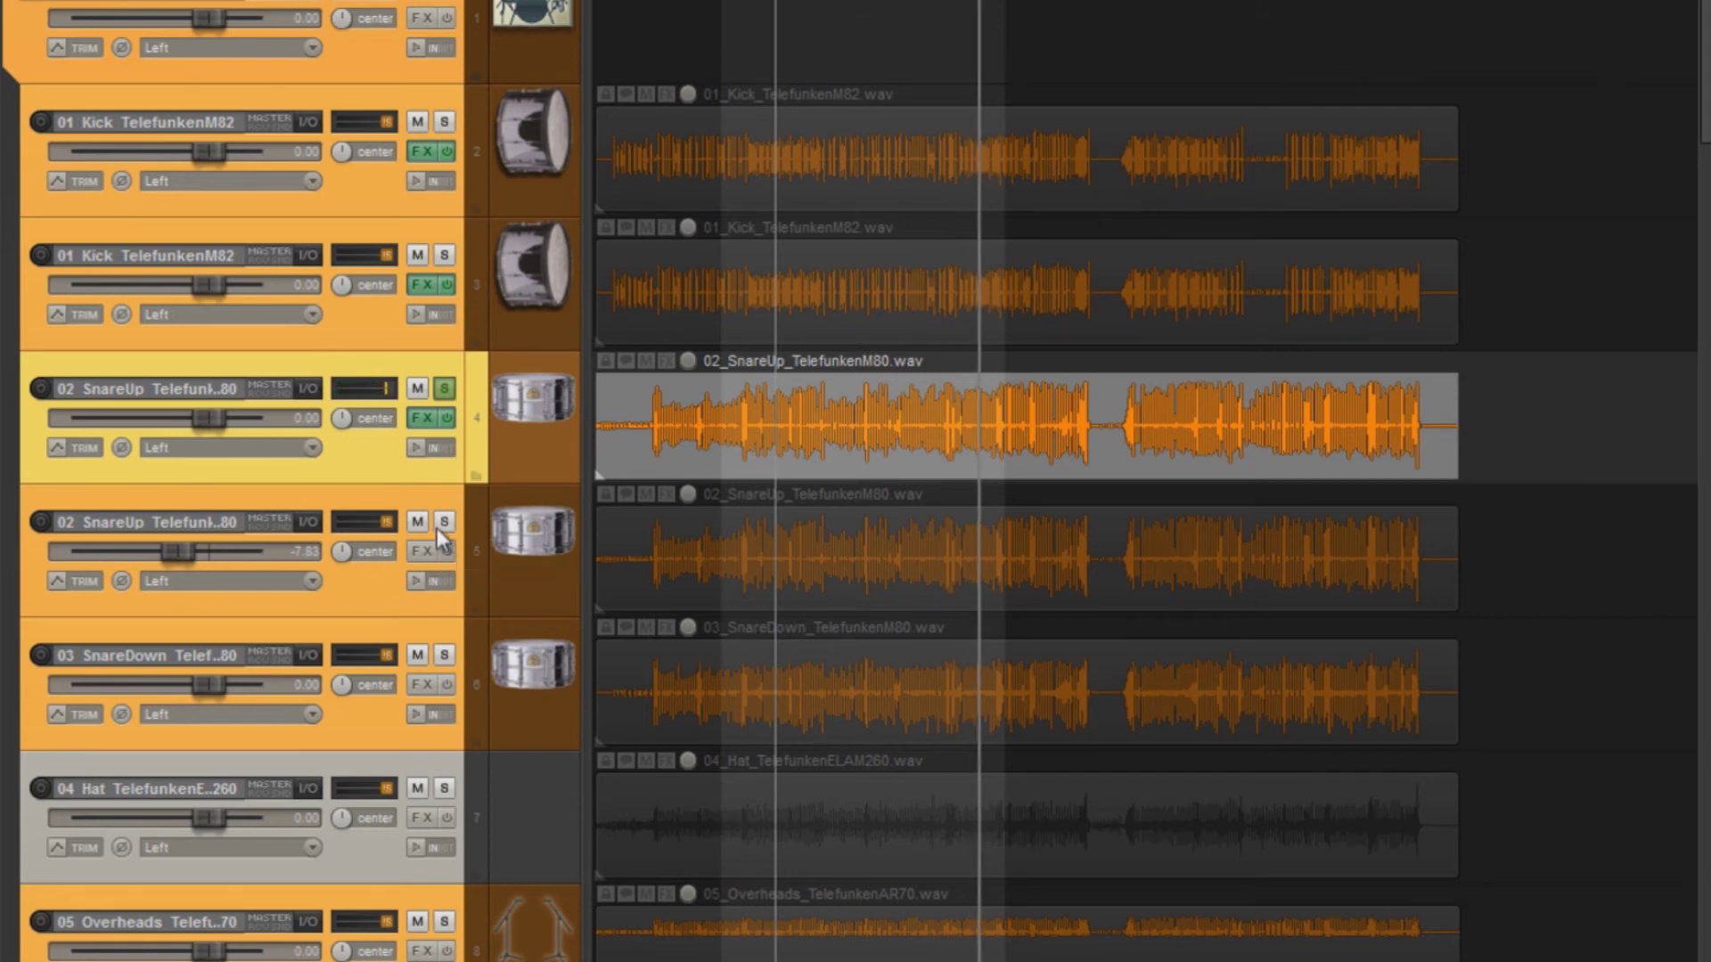
click(442, 524)
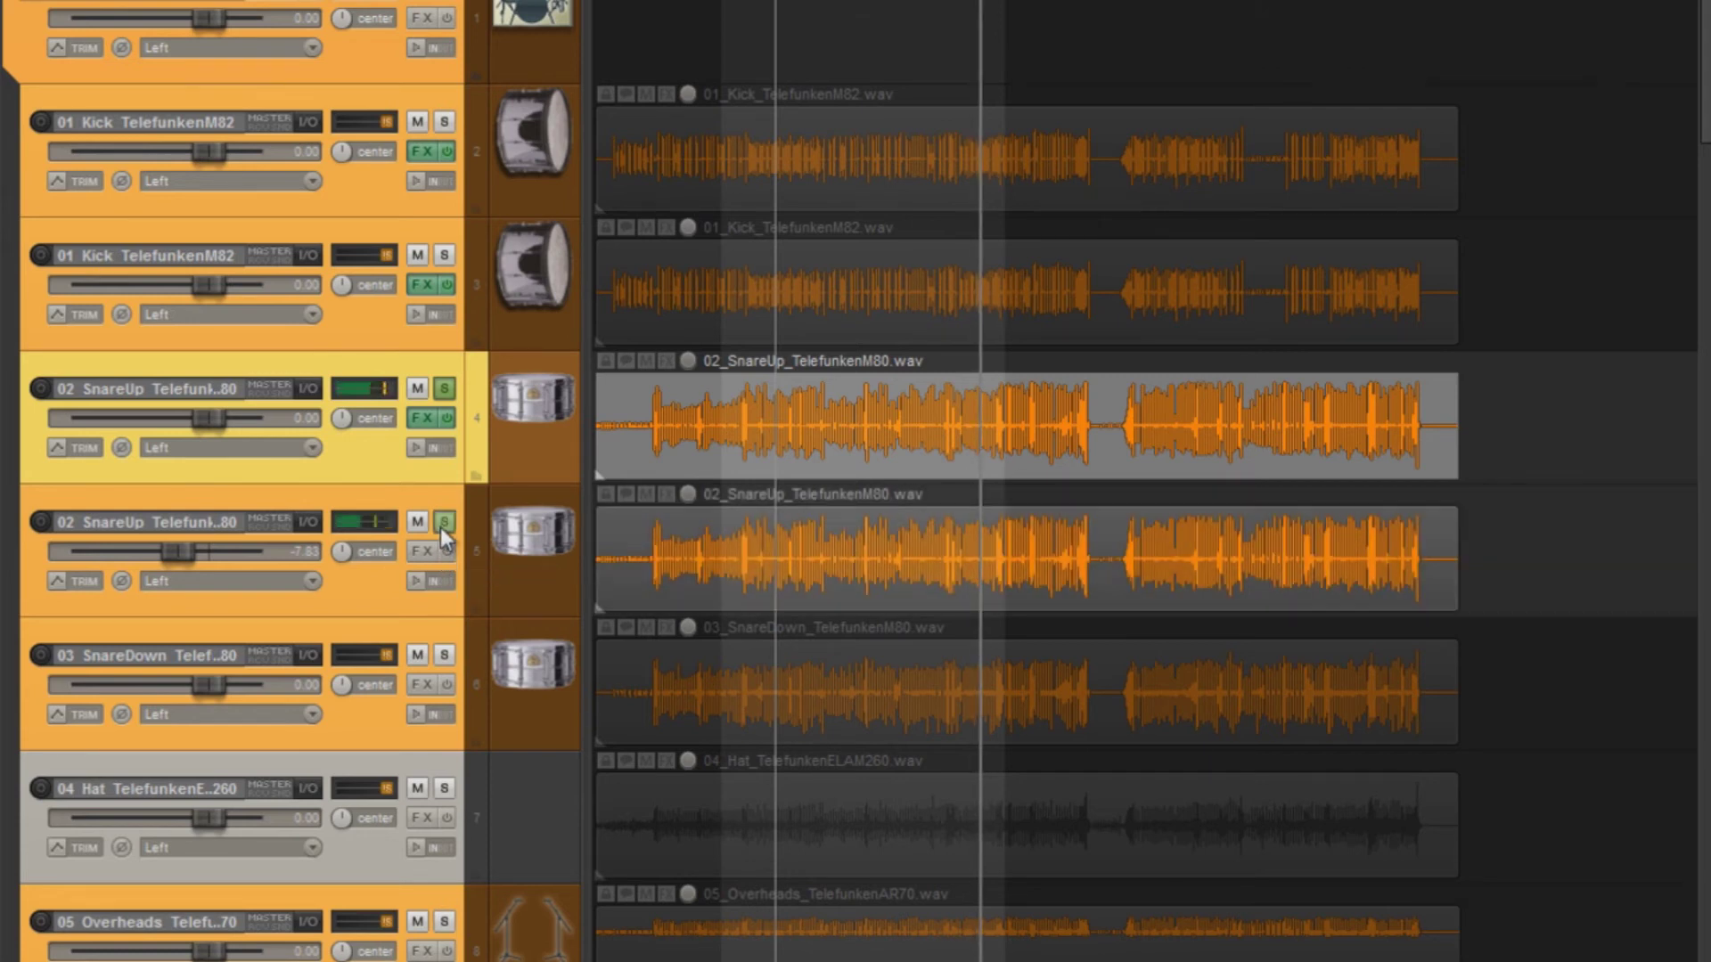
click(442, 390)
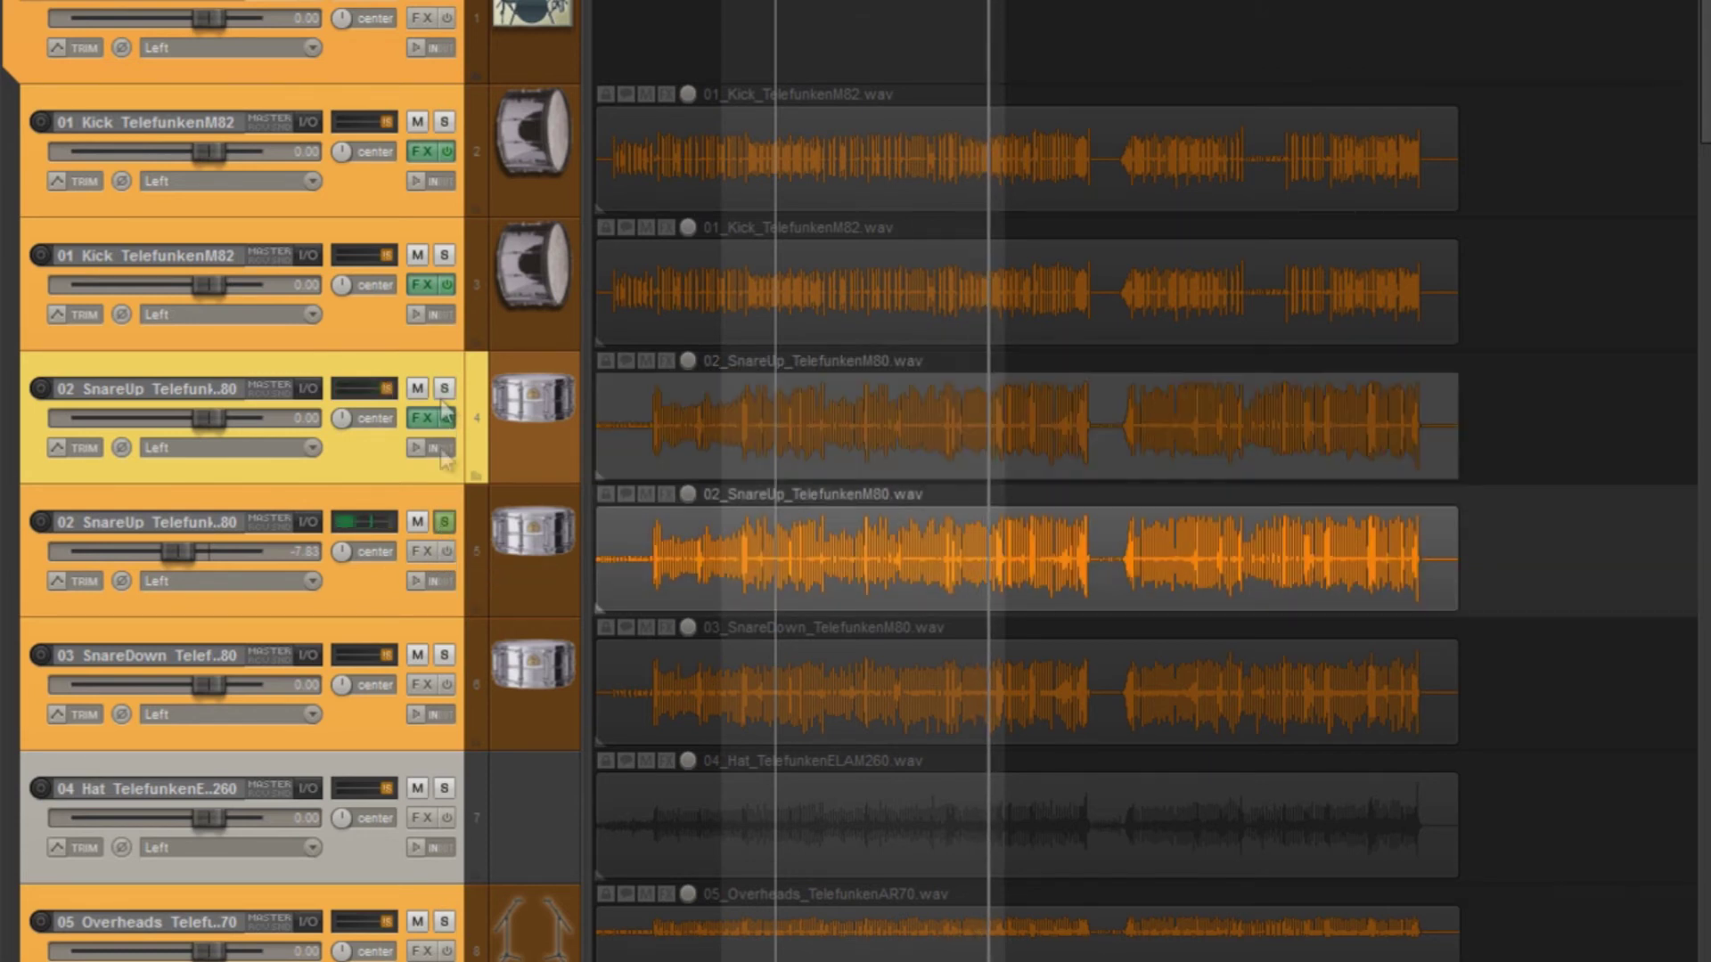
Add FabFilter Pro-Q (Mono) to the second top snare track and set its analyzer to Post-EQ.
click(414, 549)
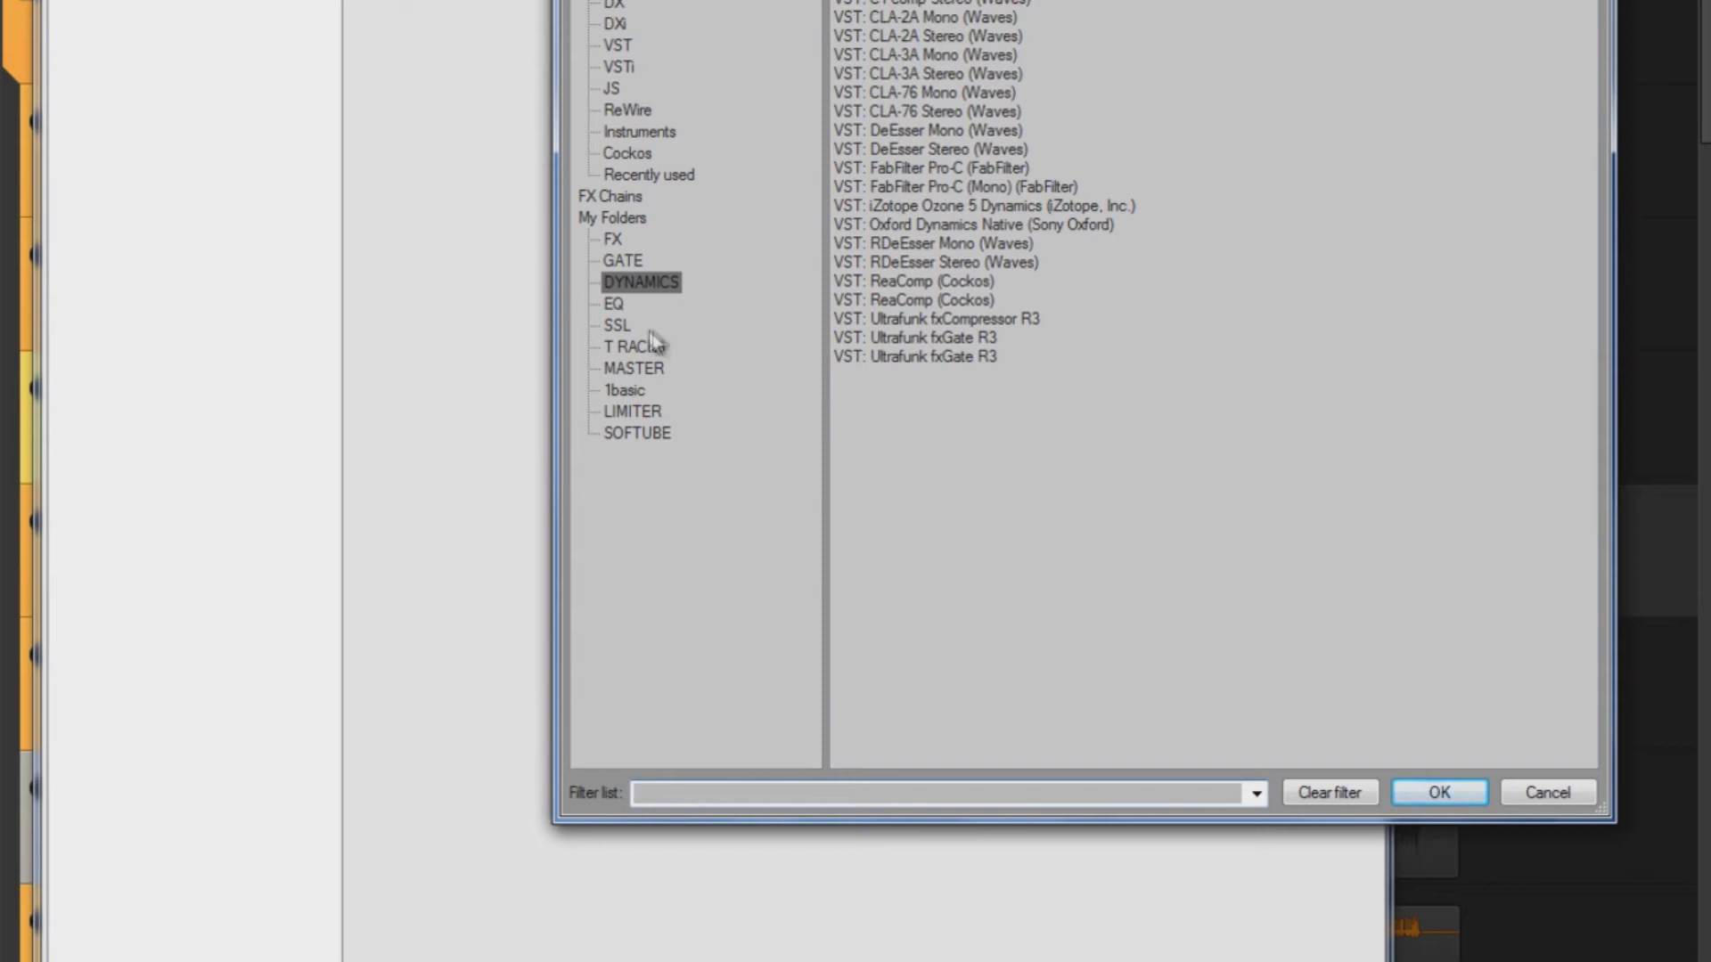
click(617, 306)
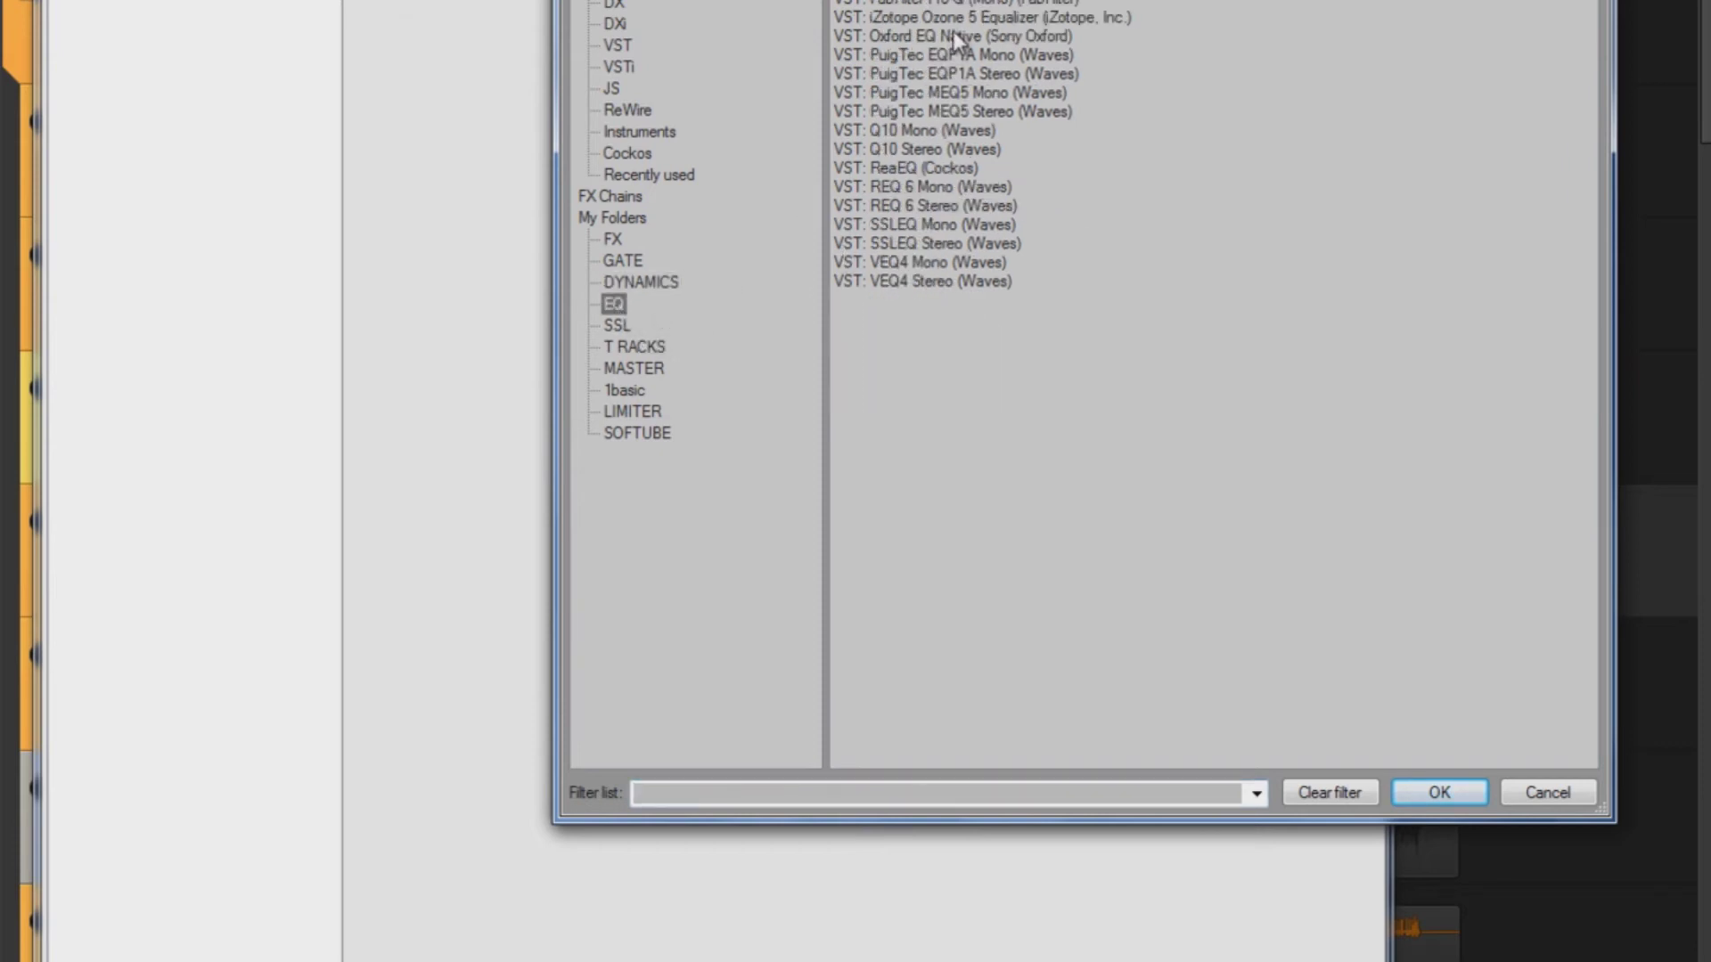
double_click(947, 4)
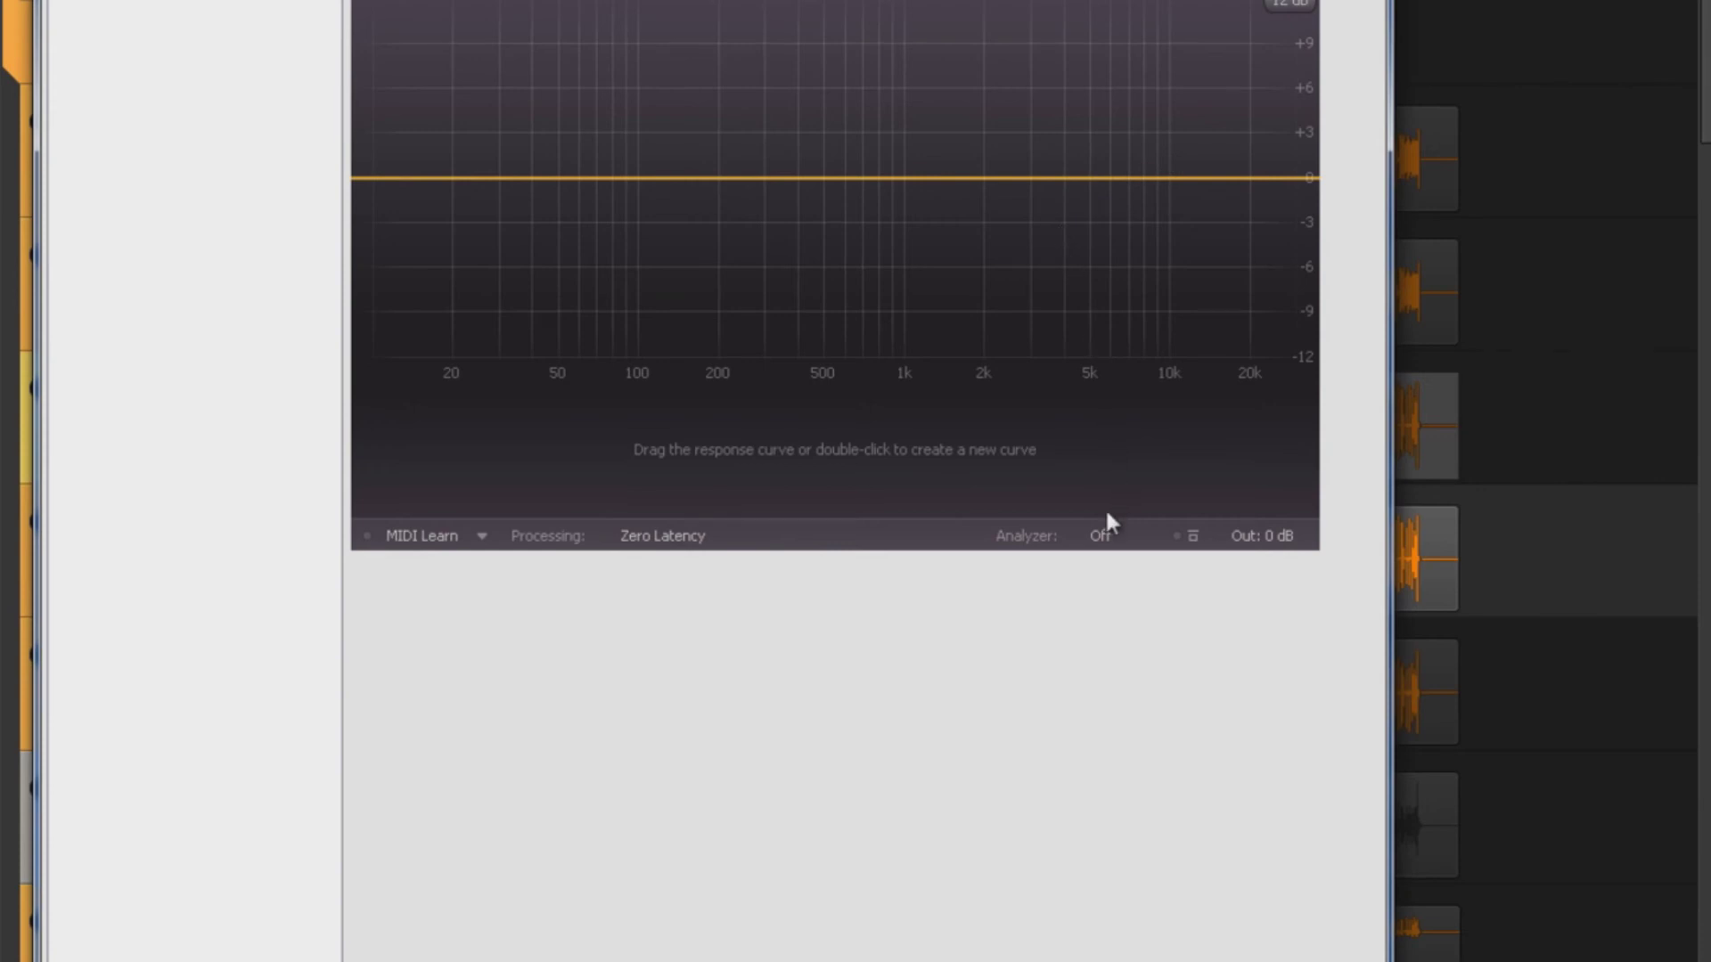
click(1105, 540)
click(1124, 626)
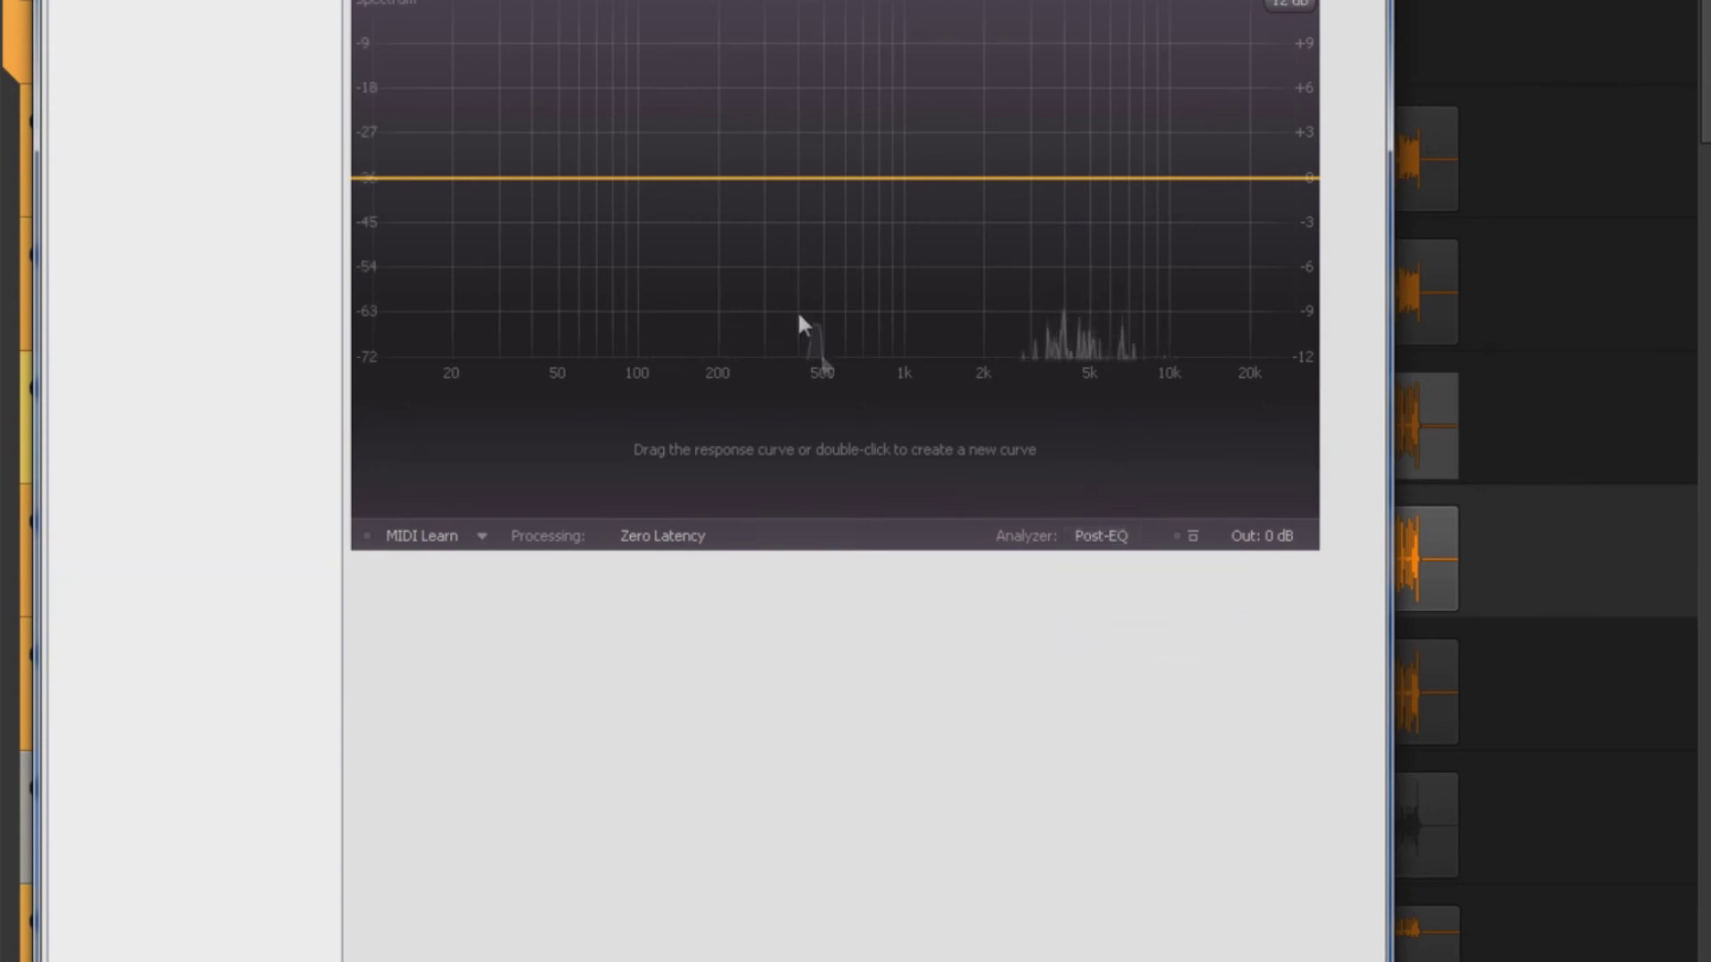
Add a bell boost of about 2 dB near 250 Hz and a 24 dB/oct low cut near 140 Hz.
drag(733, 180, 743, 152)
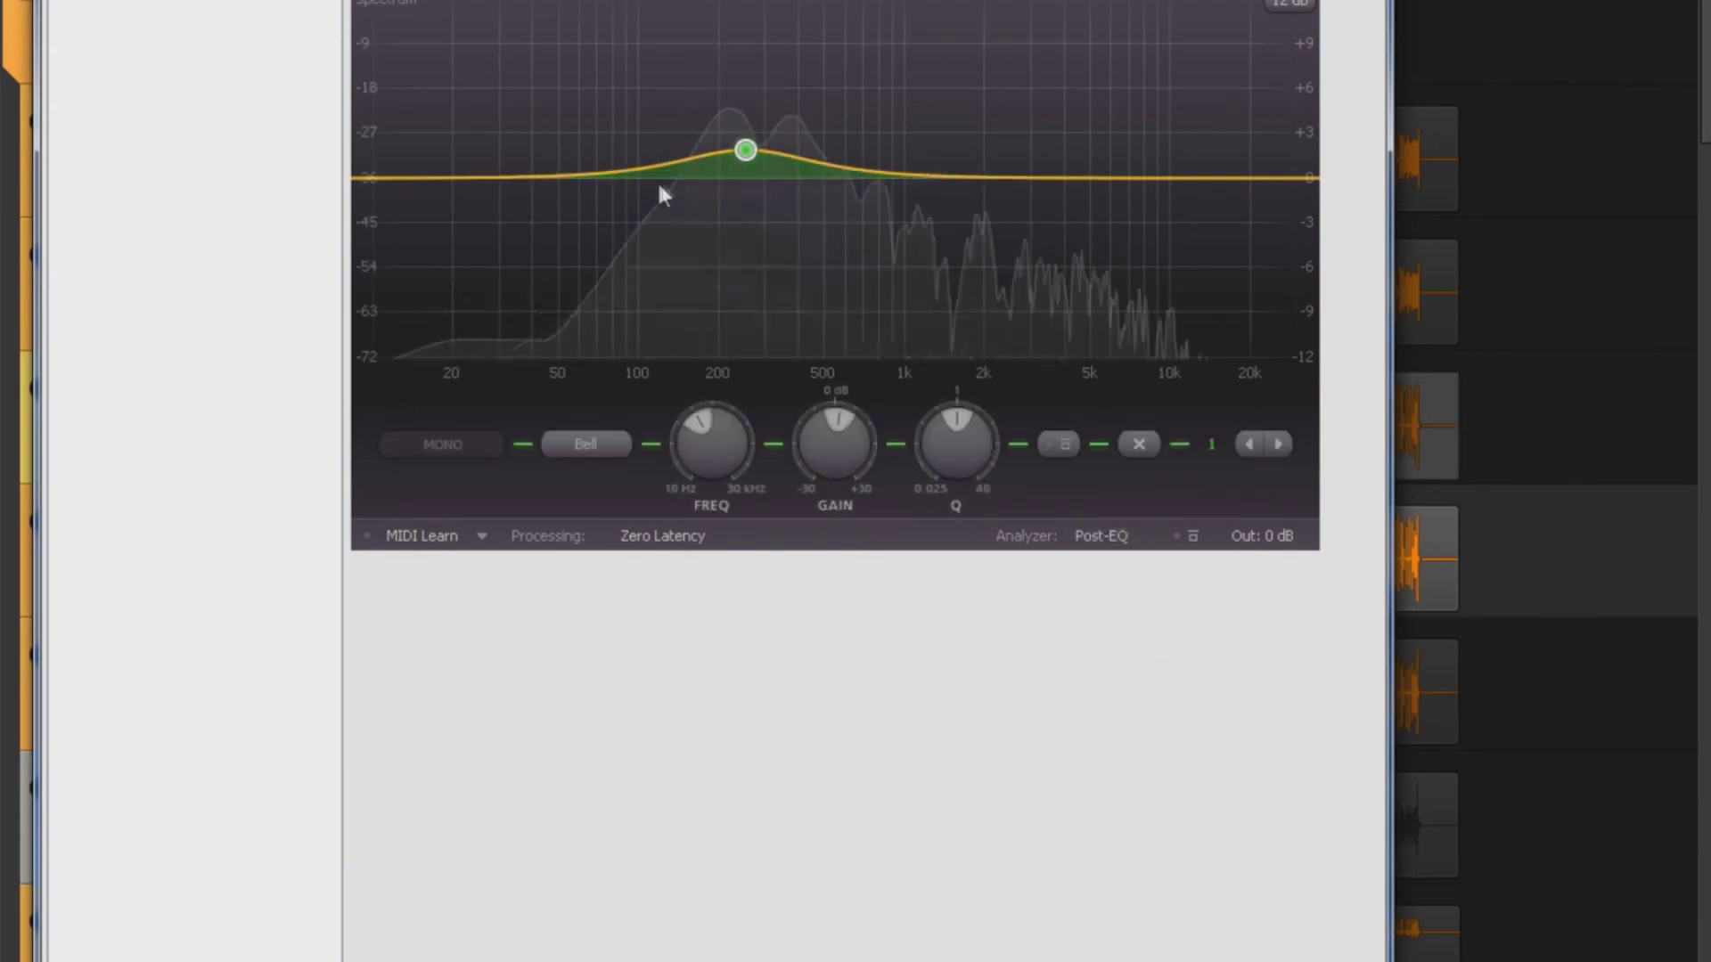
drag(633, 169, 643, 274)
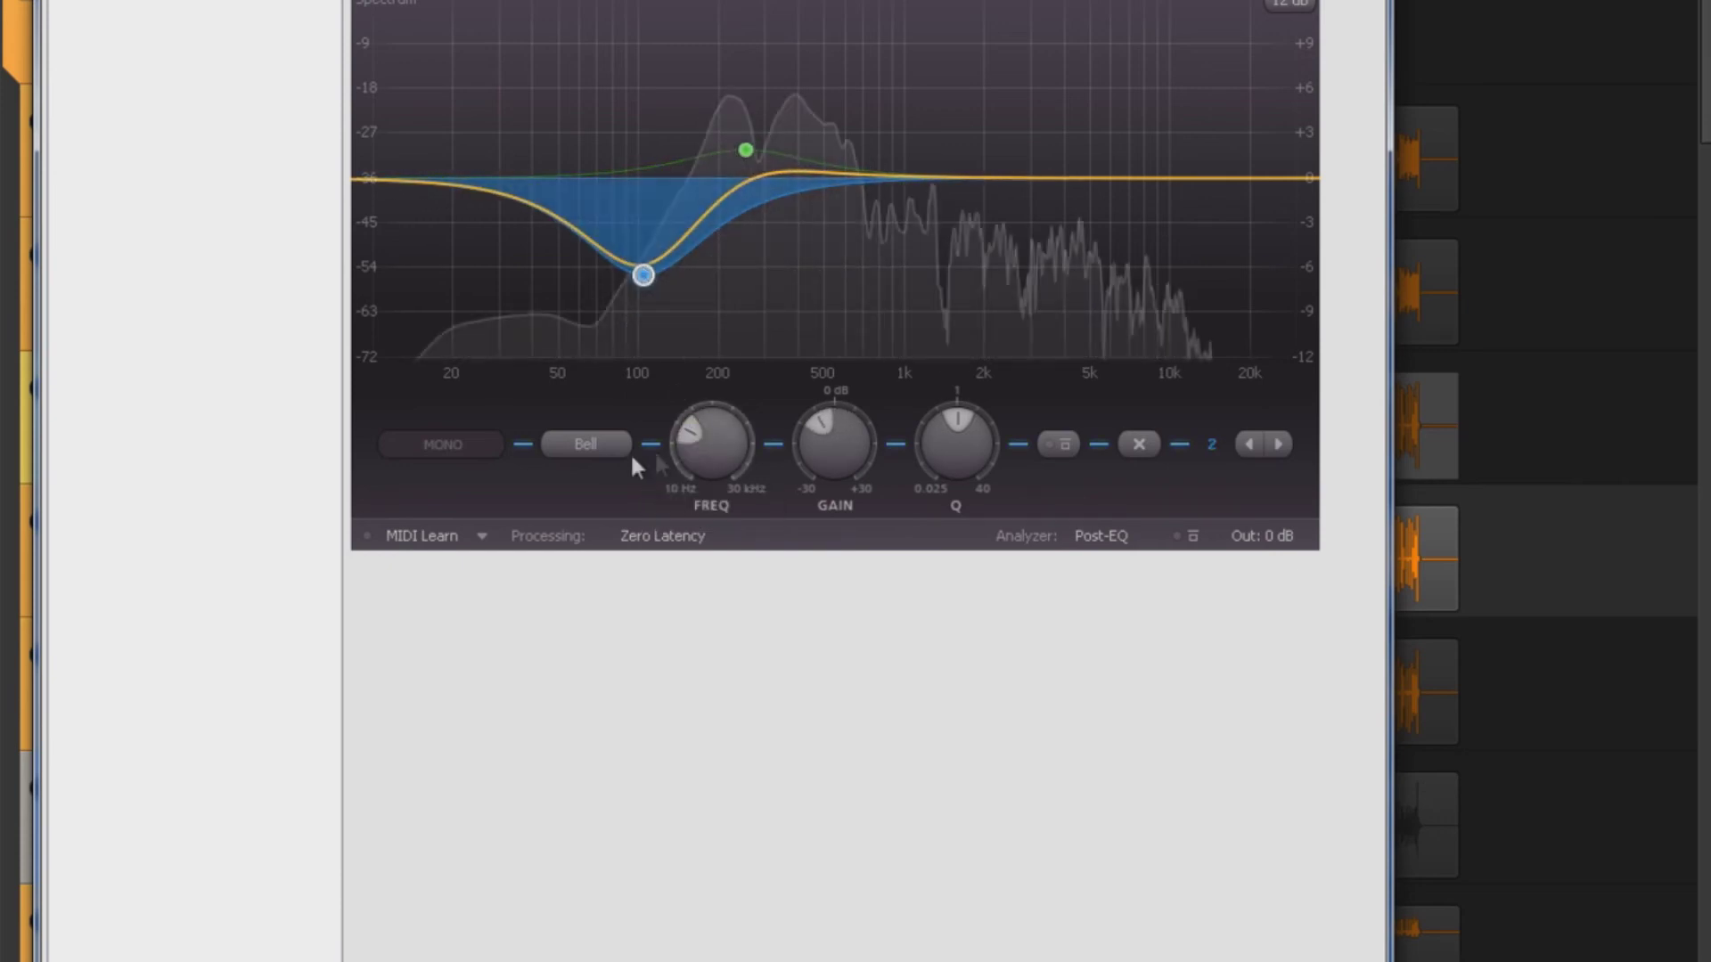
click(592, 447)
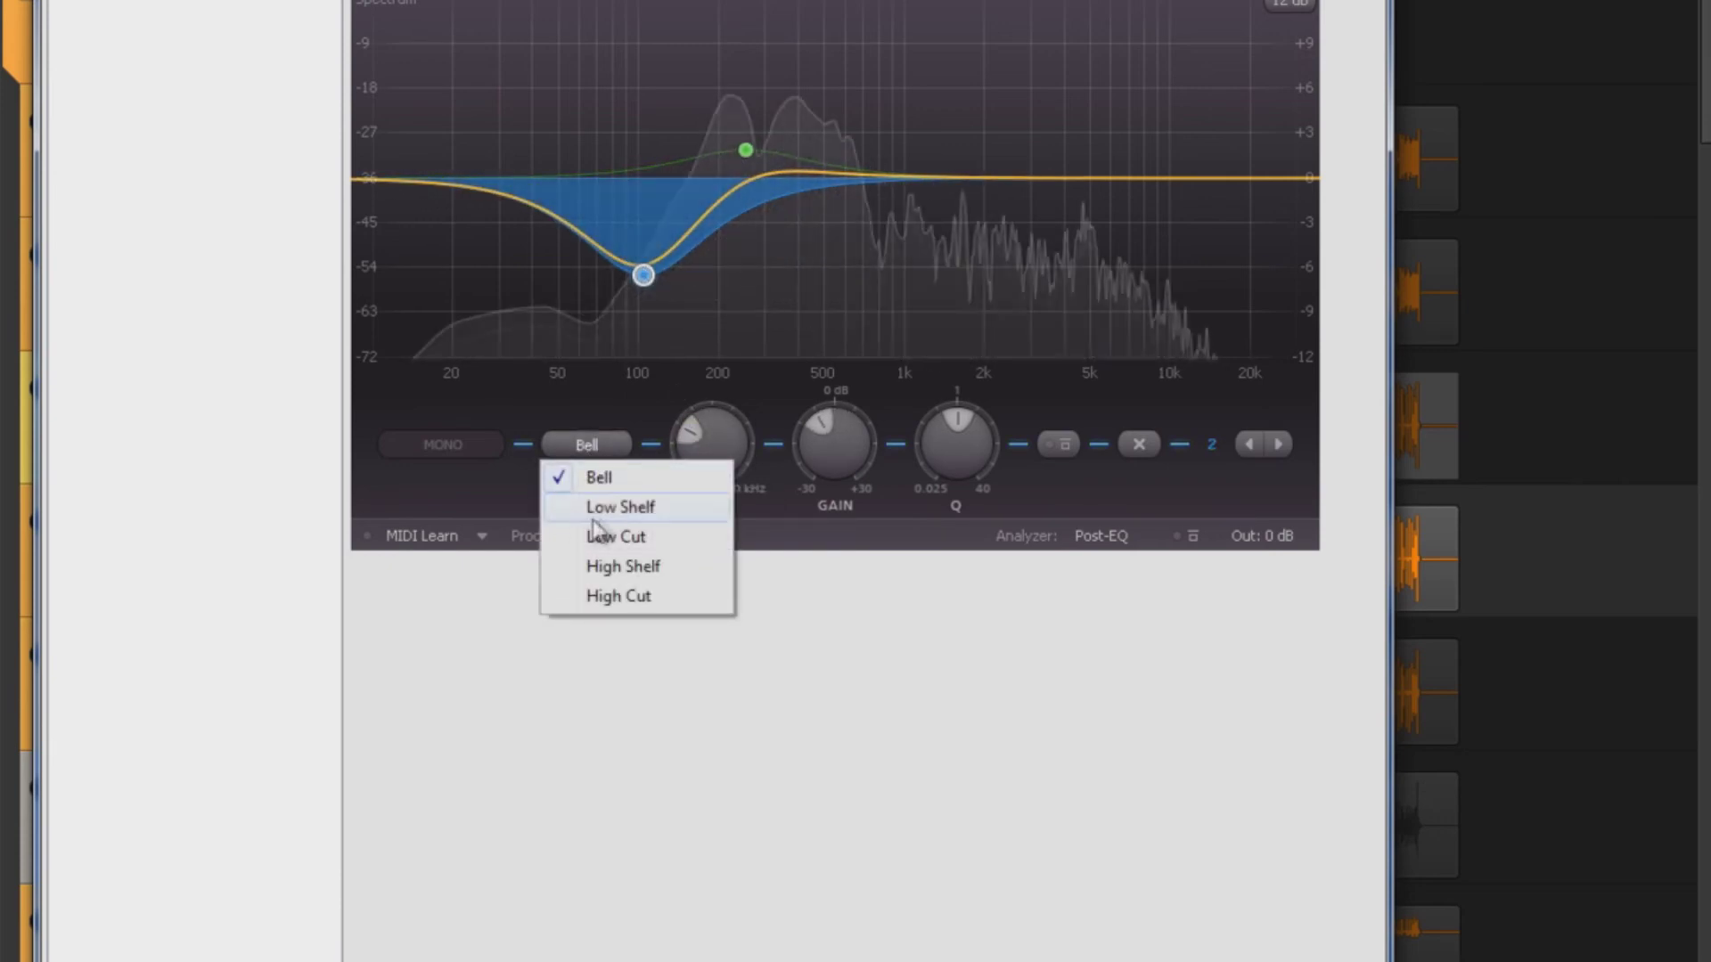
click(612, 535)
drag(645, 176, 683, 171)
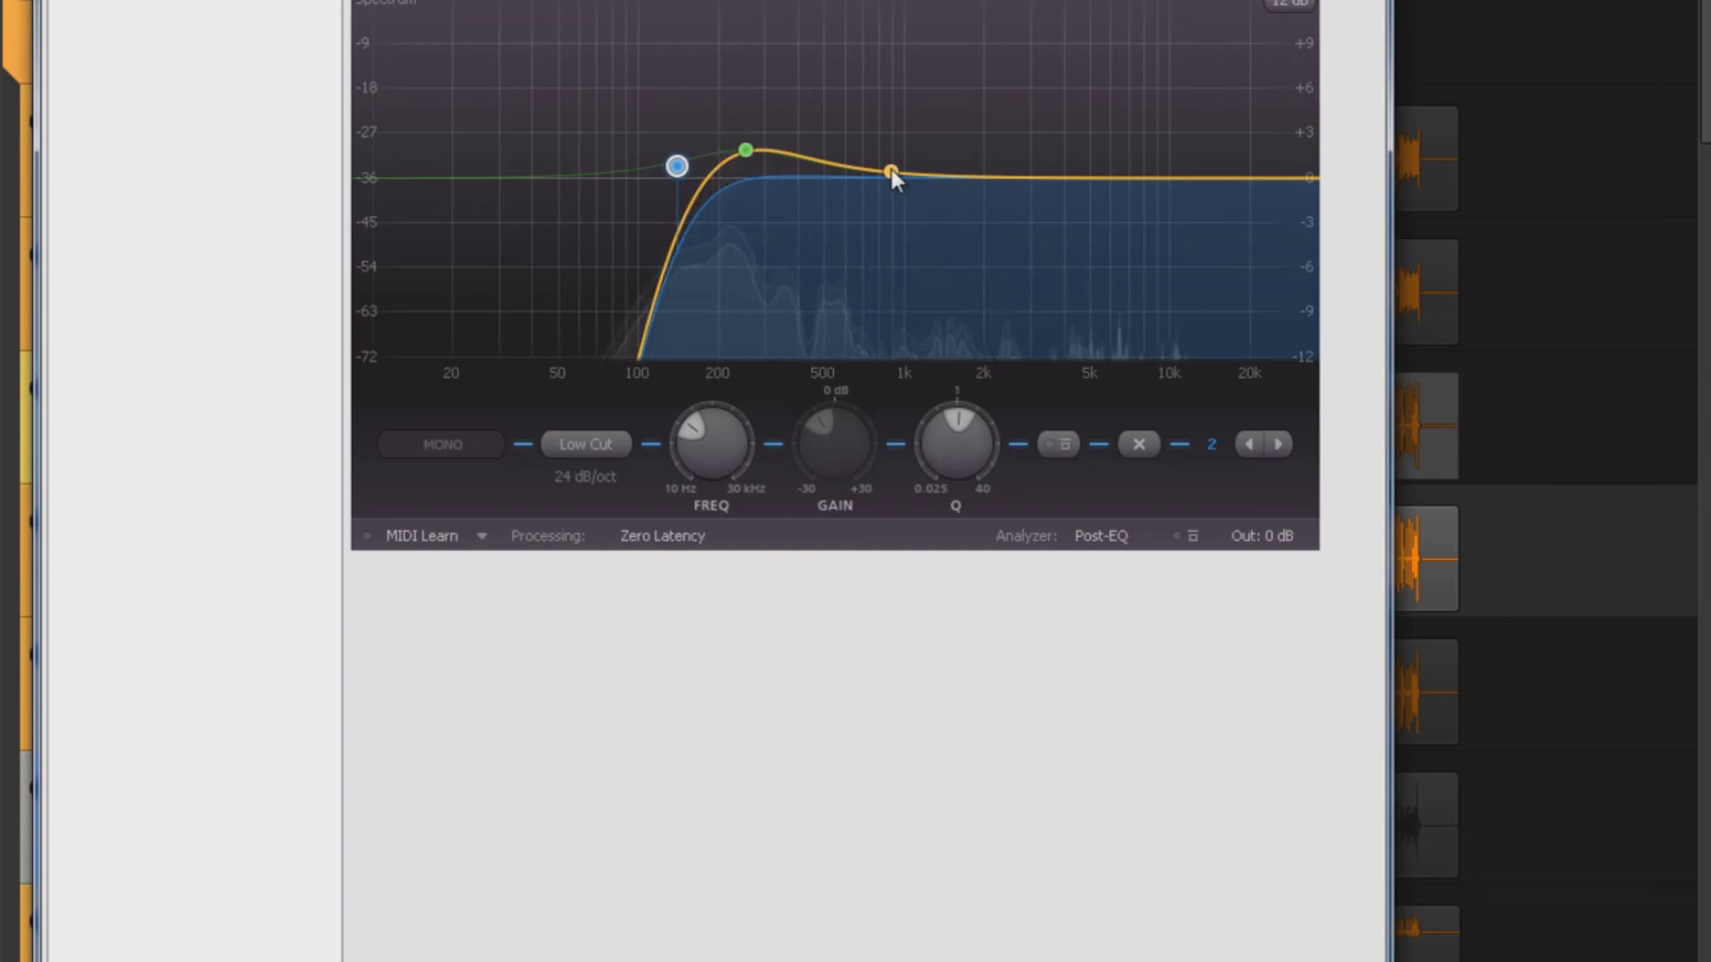
Add a bell cut of about 6 dB near 1 kHz and a bell boost of about 4 dB near 5.3 kHz.
drag(891, 170, 909, 271)
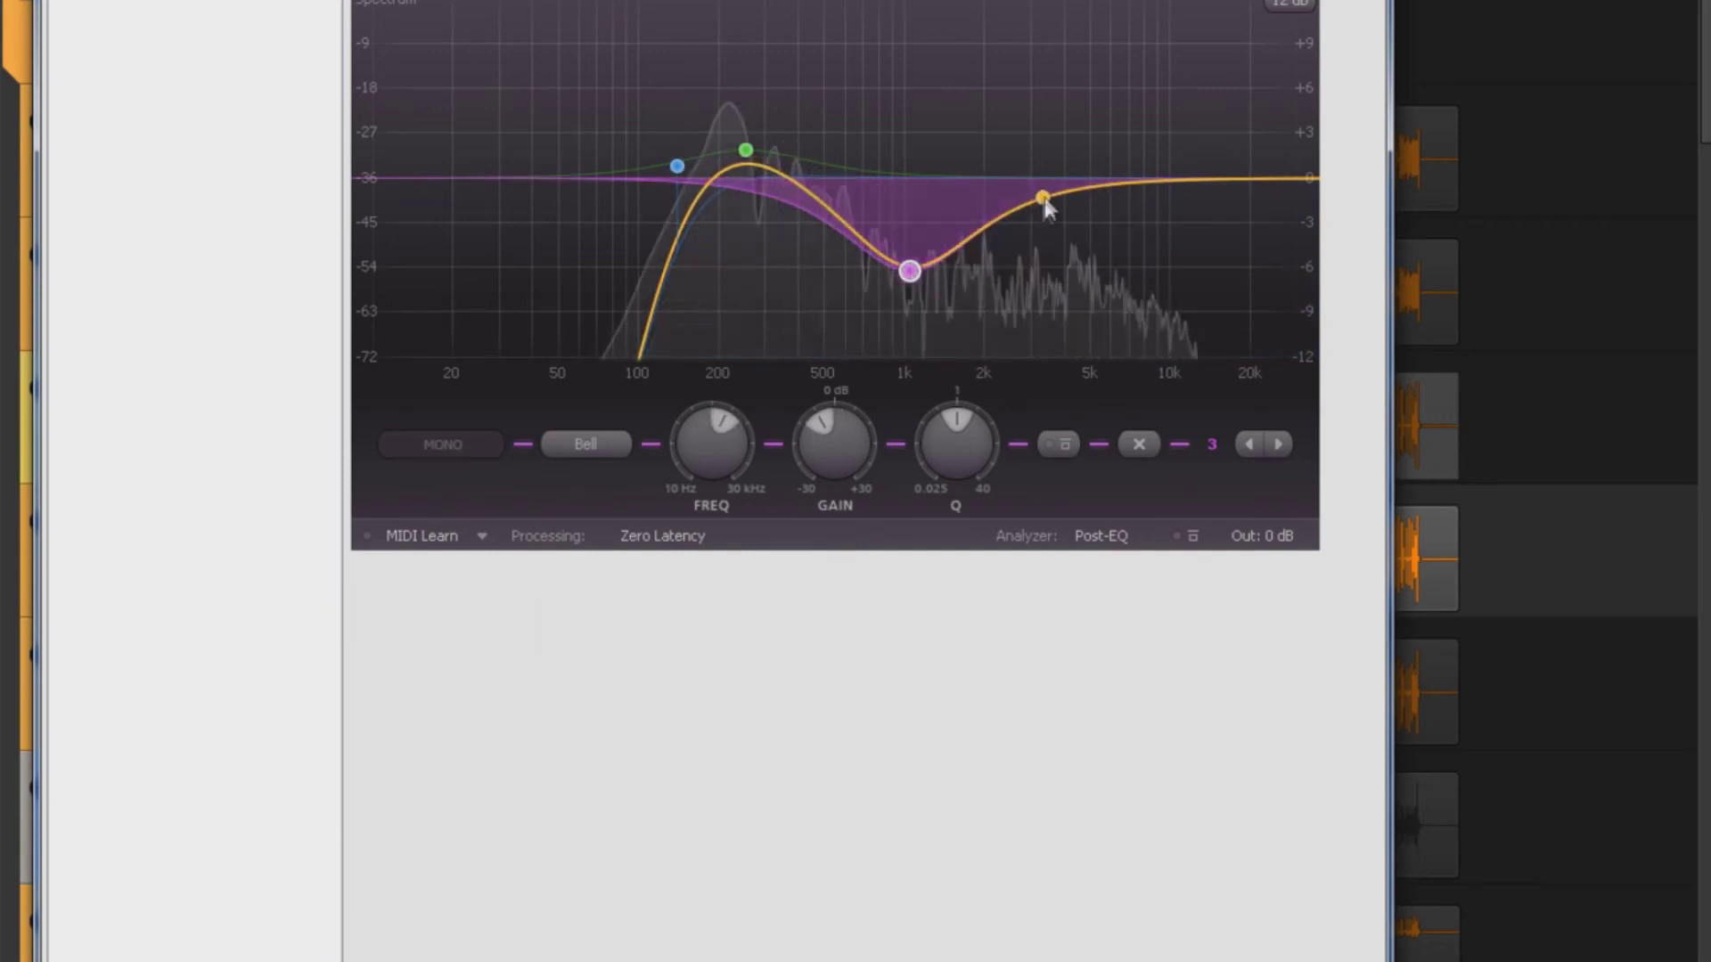
drag(1047, 198, 1095, 127)
drag(1096, 130, 1091, 133)
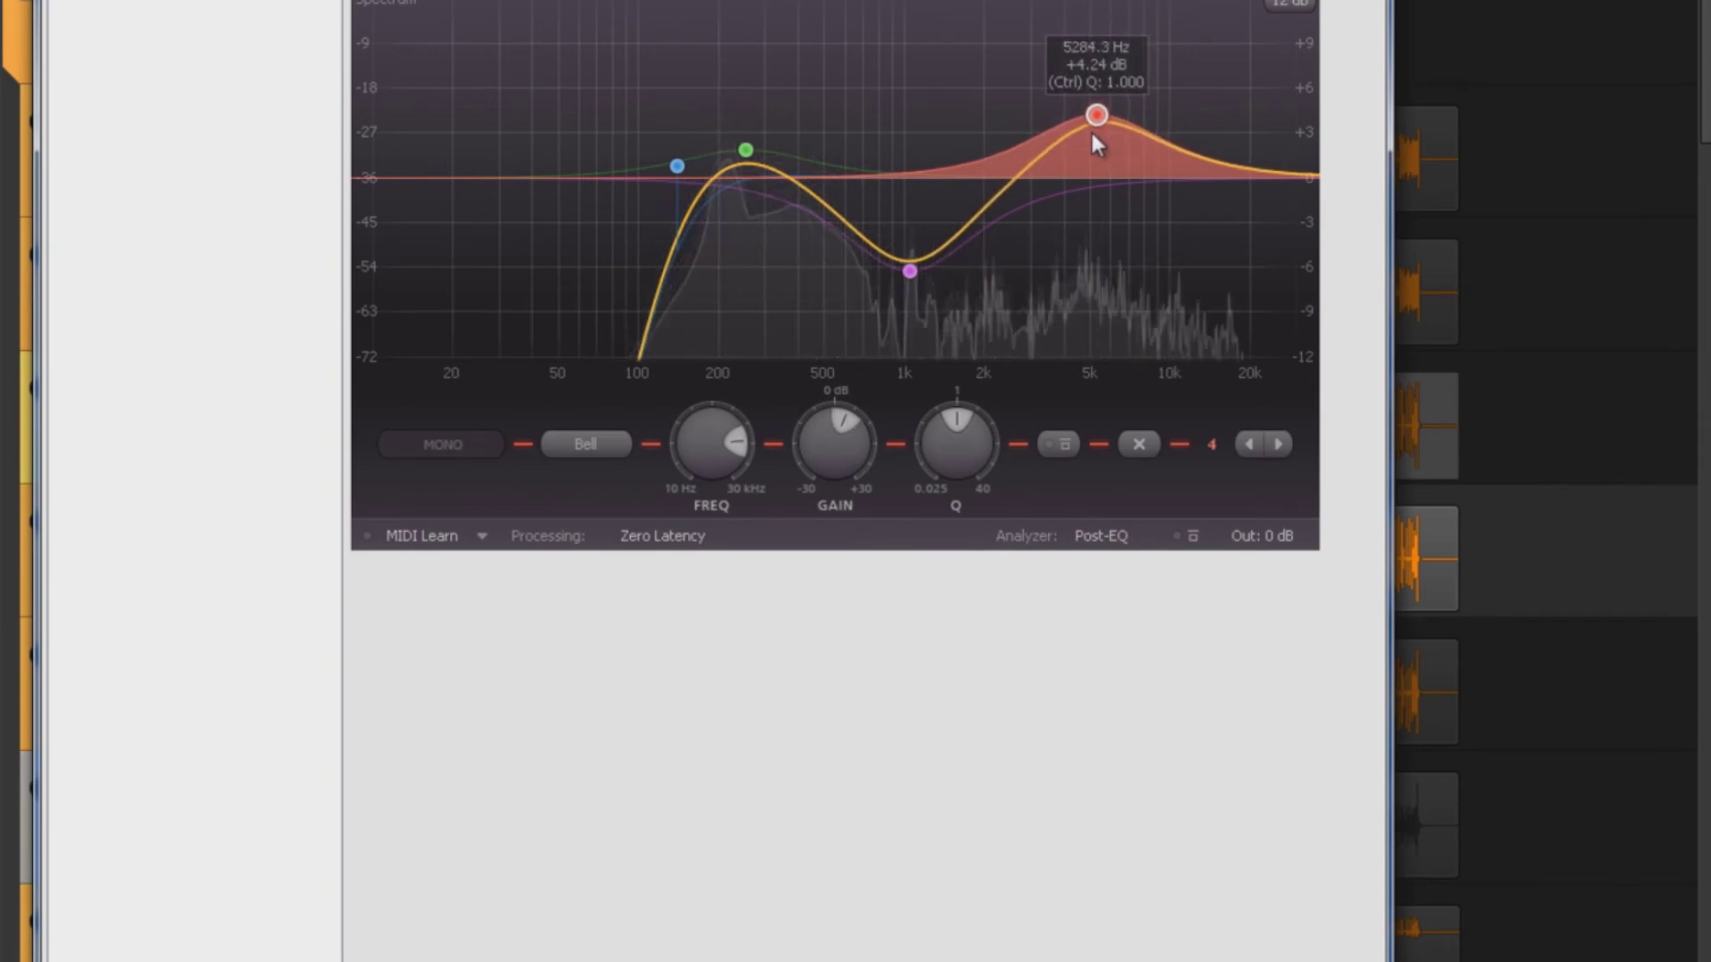
Raise the 250 Hz bell boost to about 3 dB and add a high shelf cut of about 1.3 dB near 25 kHz.
drag(746, 152, 755, 135)
drag(1206, 165, 1275, 196)
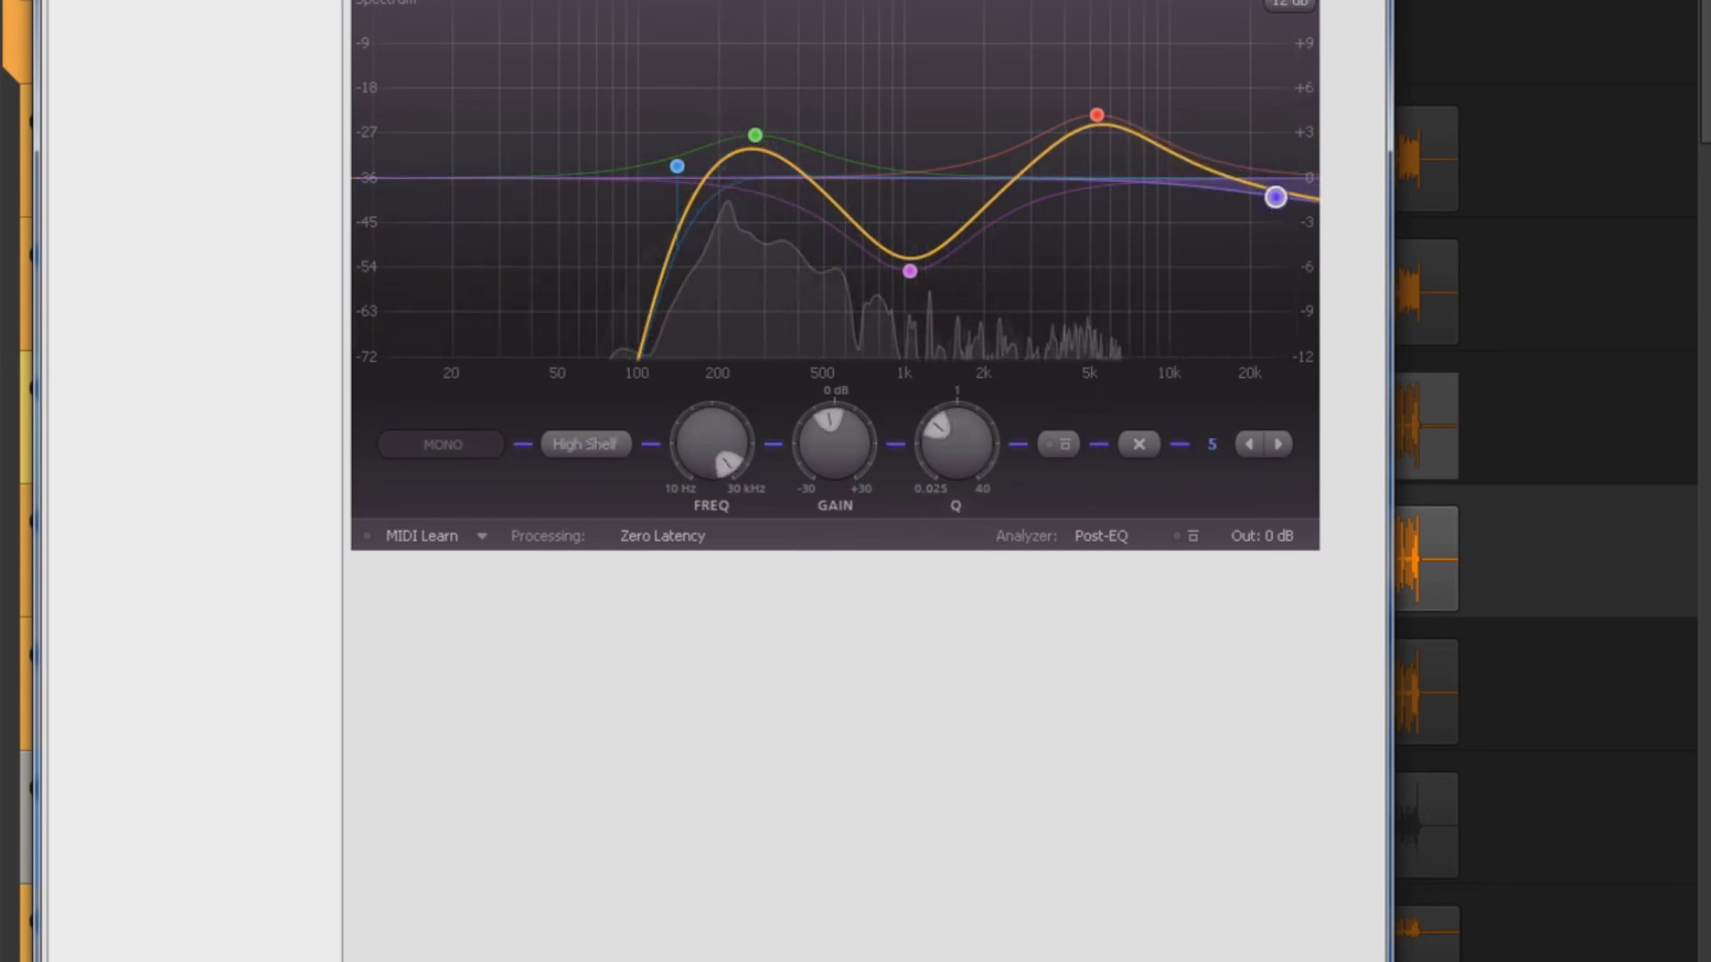
key(Escape)
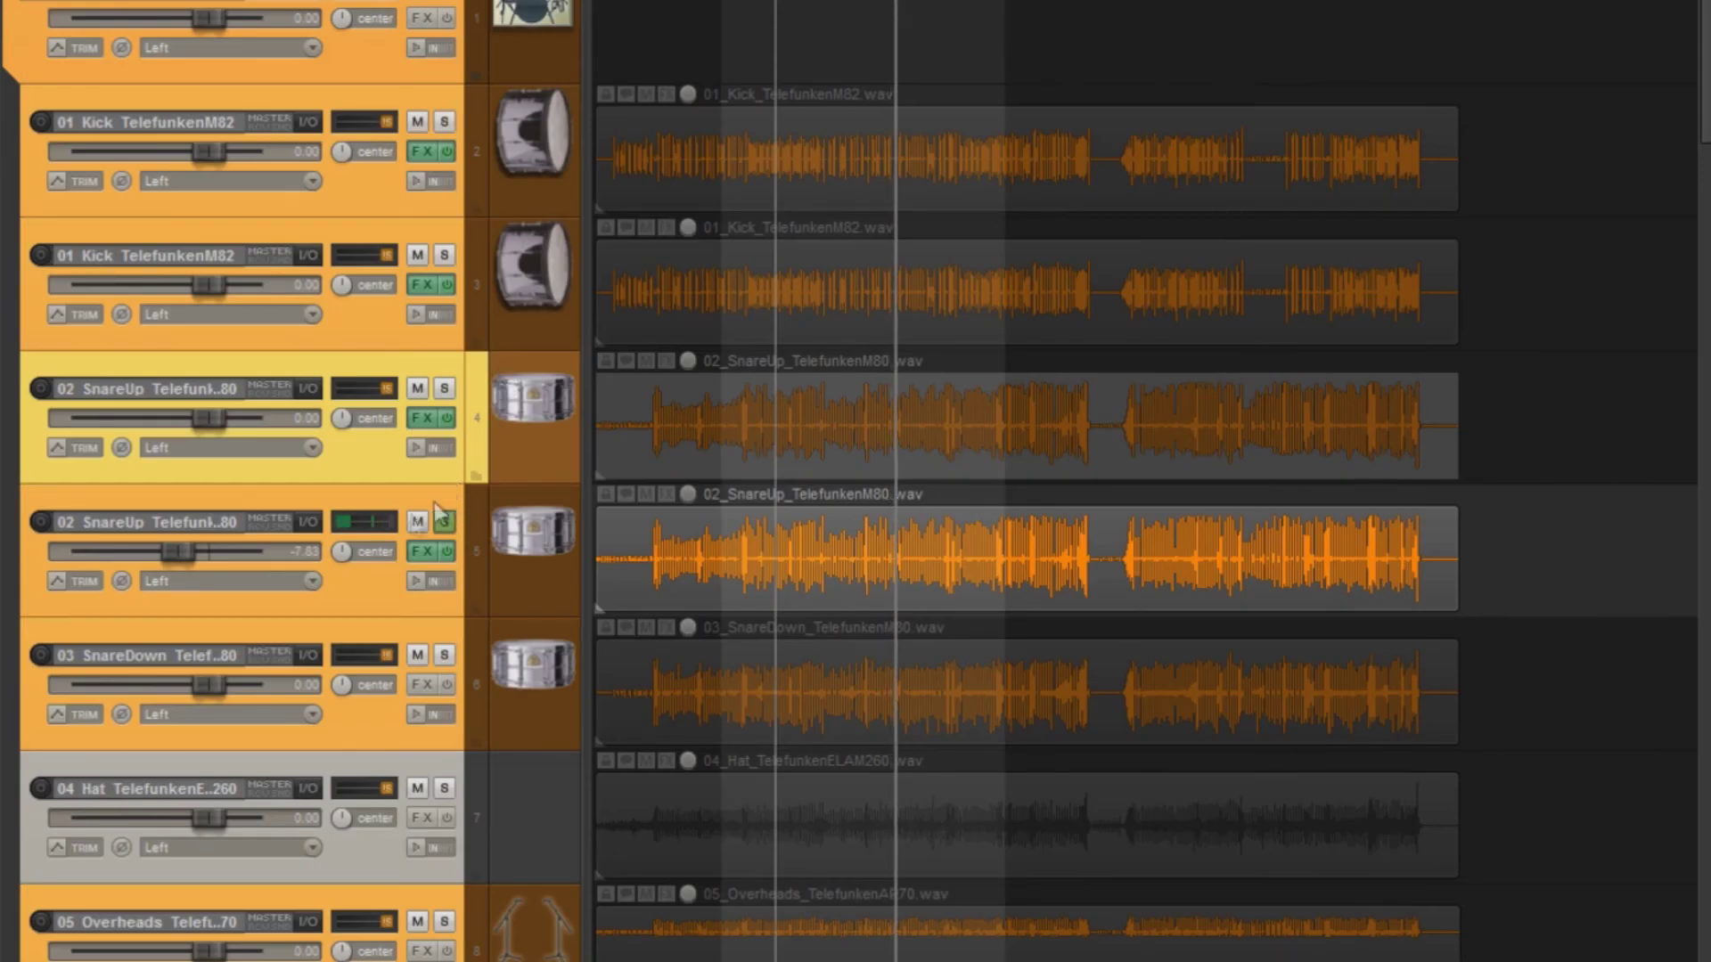
Set the second top snare track's volume to -0.75 dB and solo the first top snare track along with it.
drag(171, 558, 201, 559)
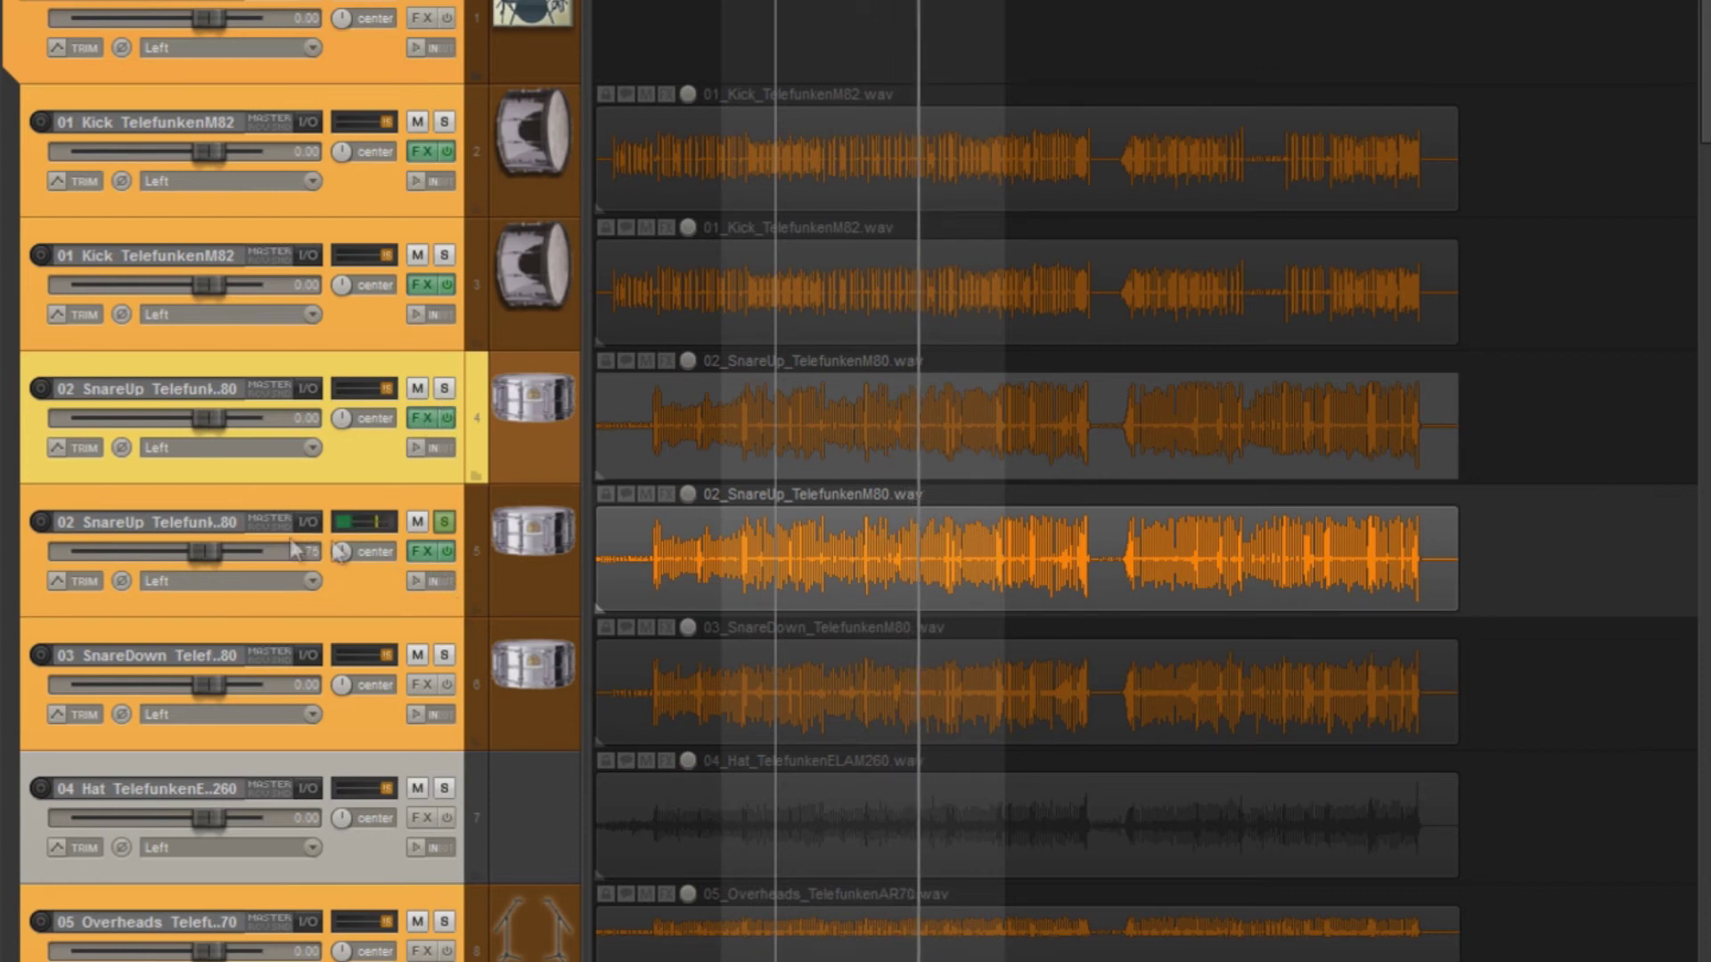
click(445, 390)
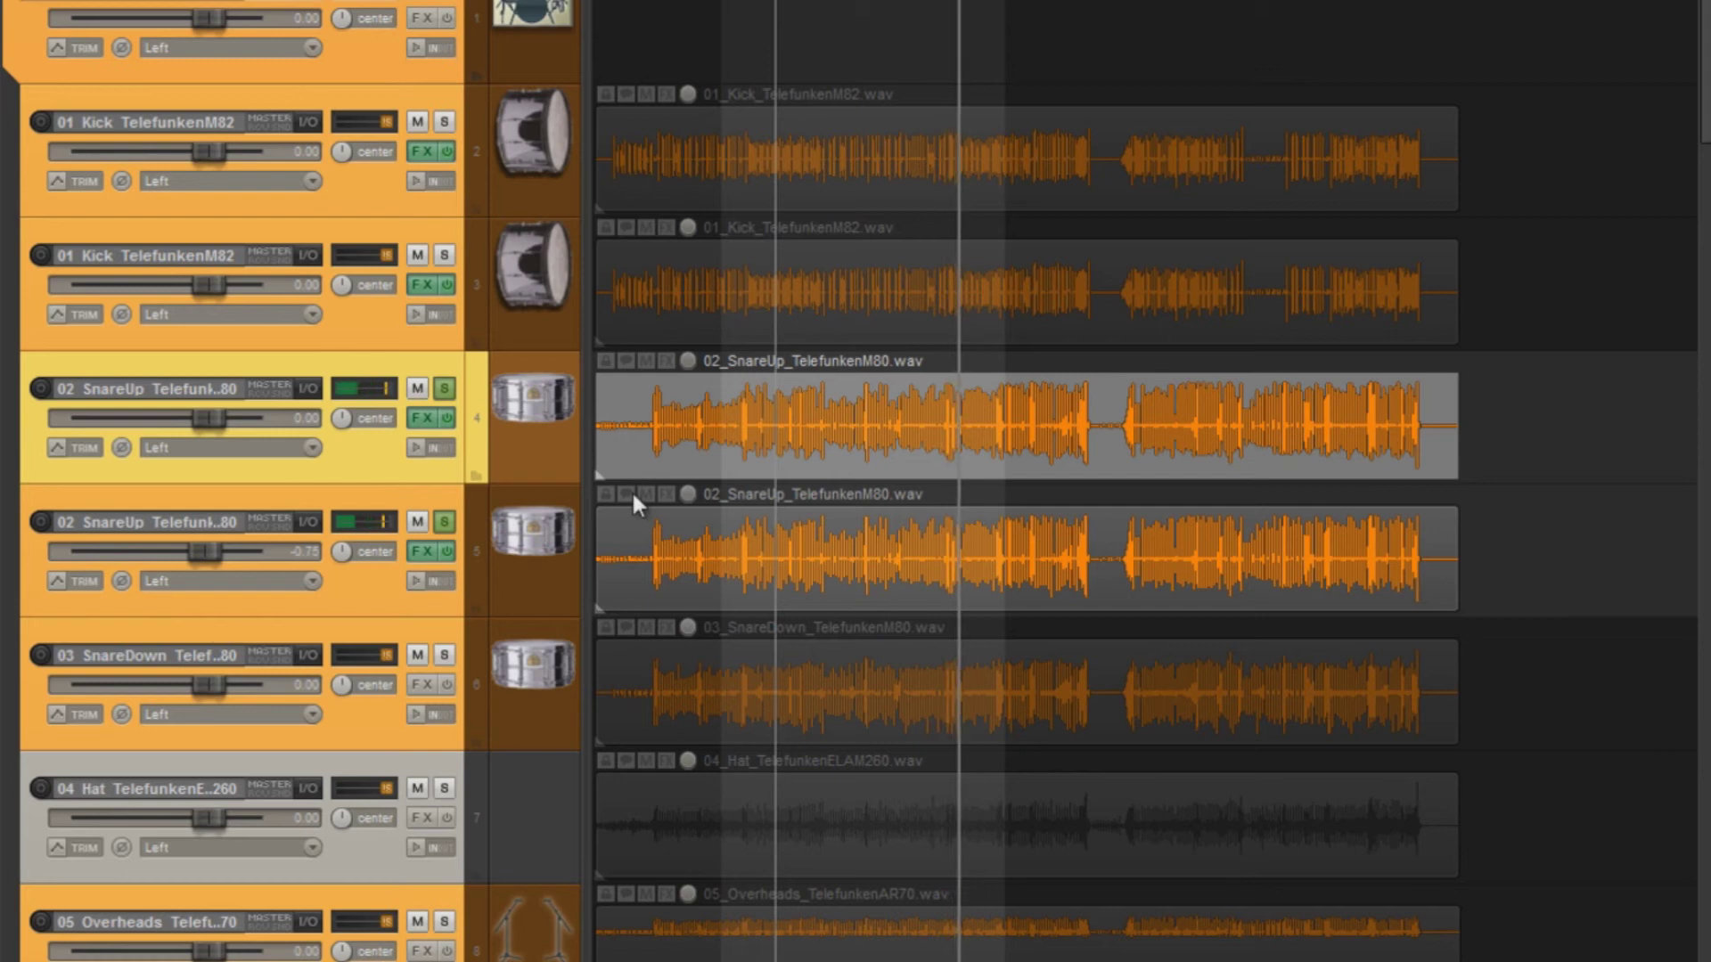
Check the first top snare's compressor and compare both top snare tracks with their effects bypassed and enabled during playback.
click(419, 421)
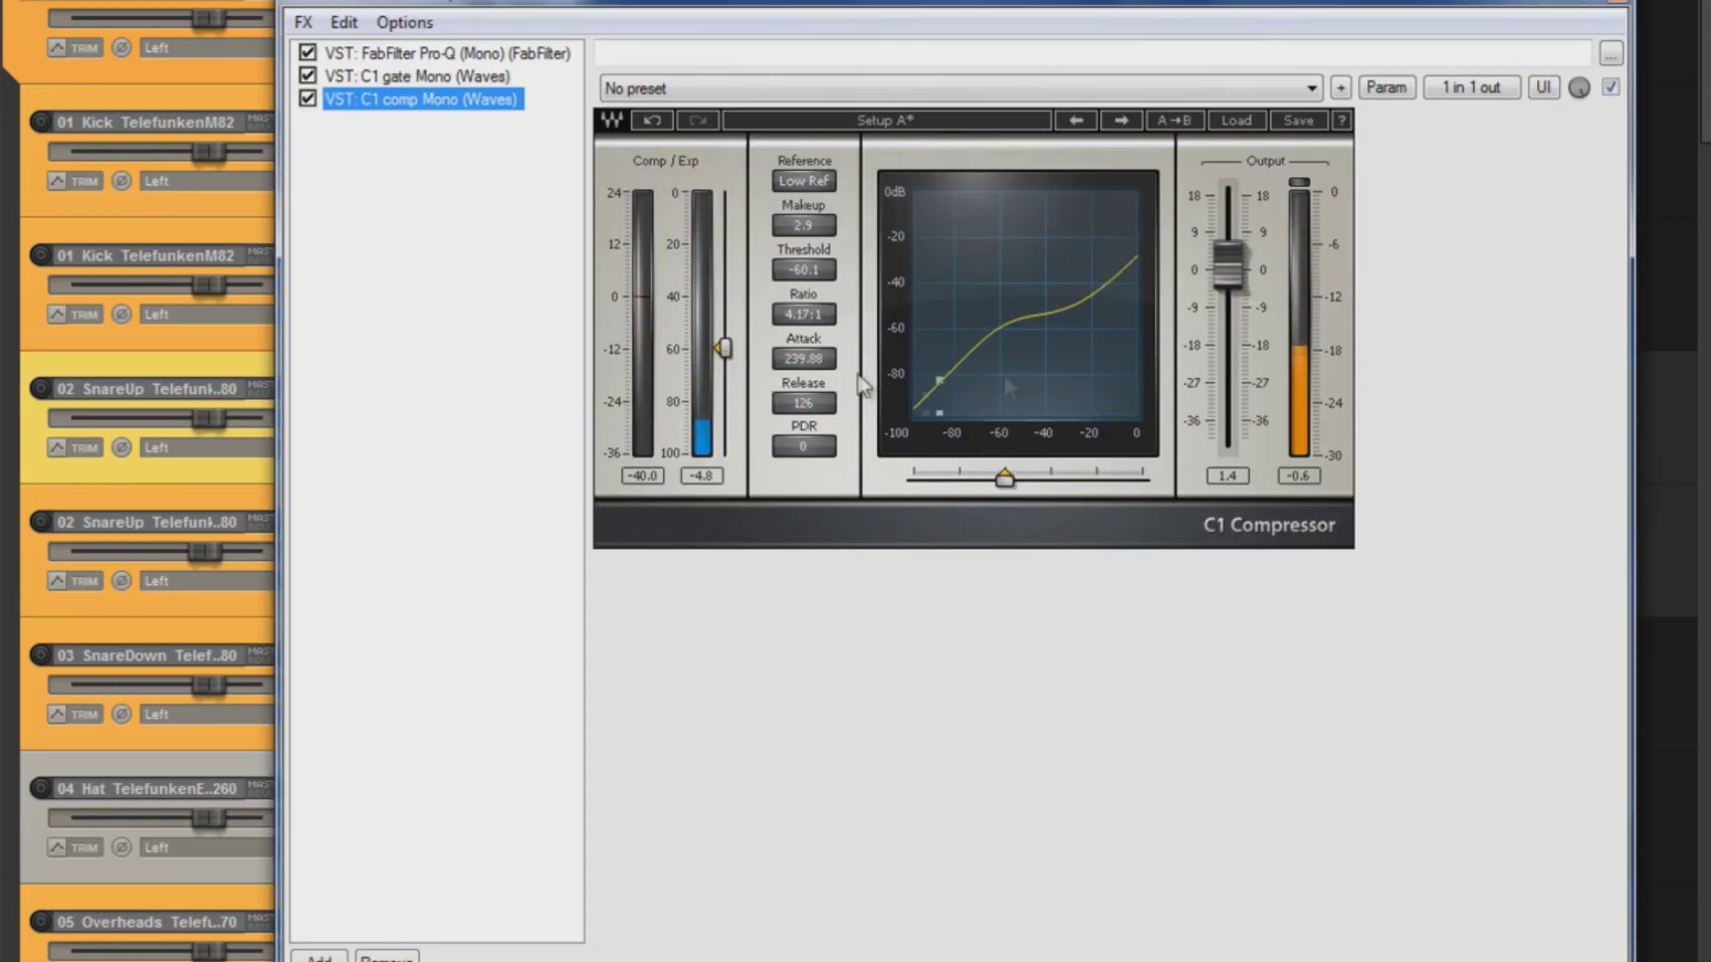
key(Escape)
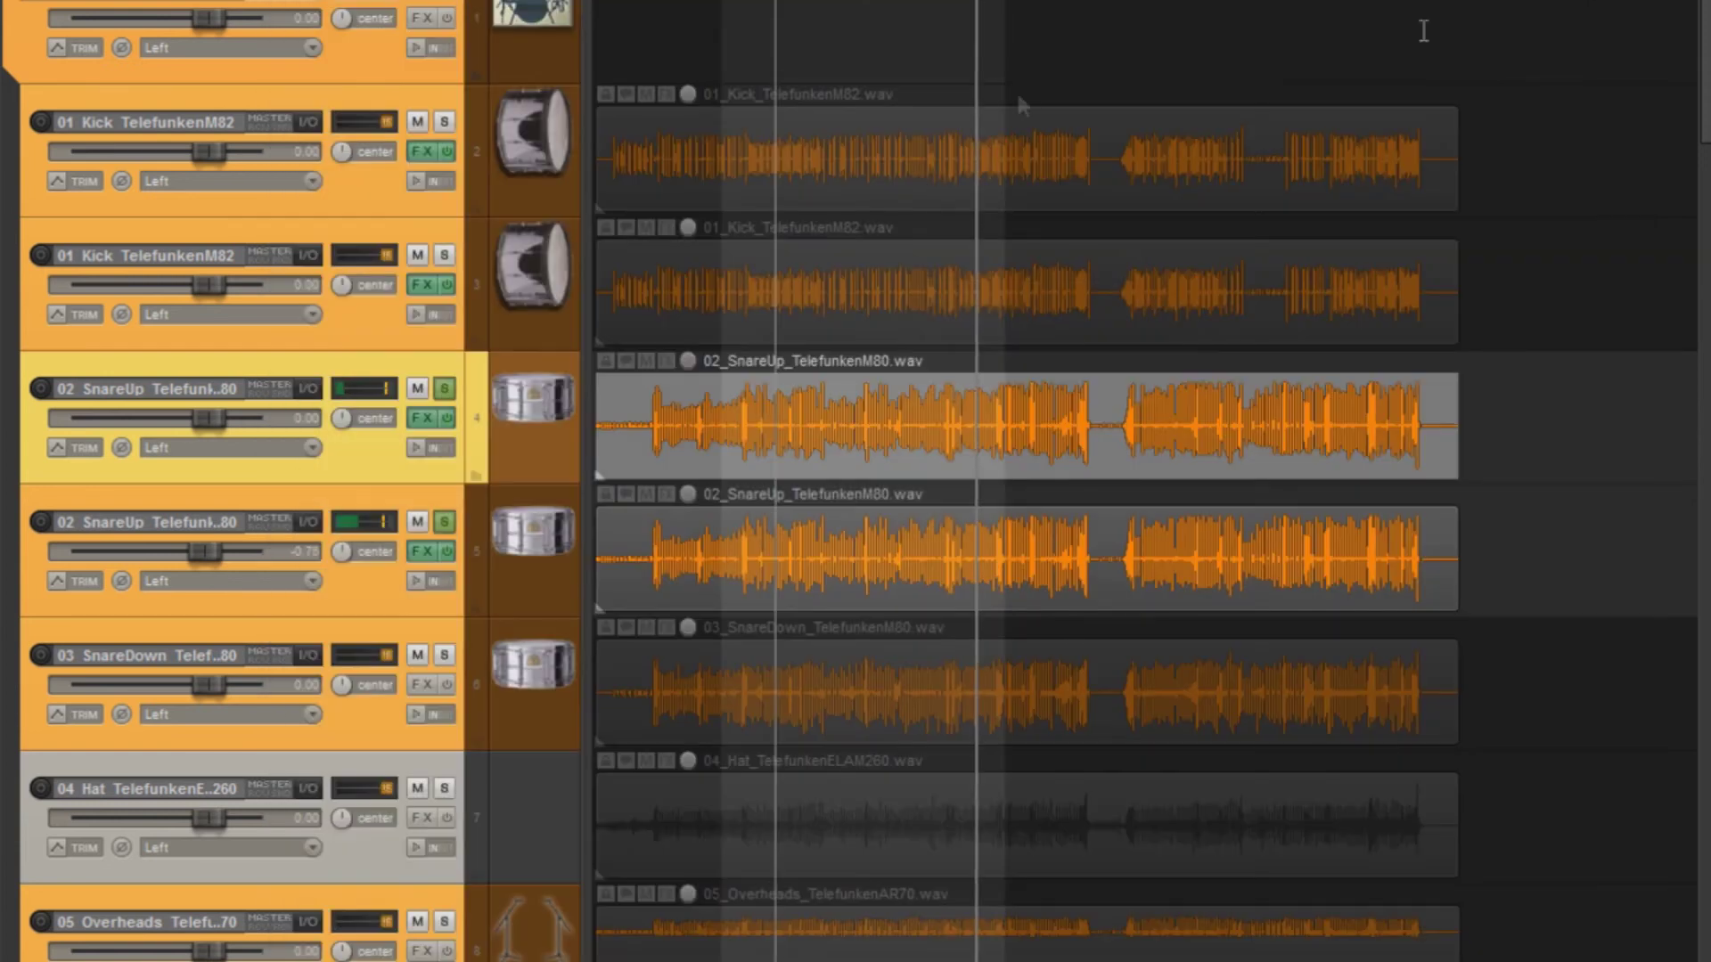
click(446, 419)
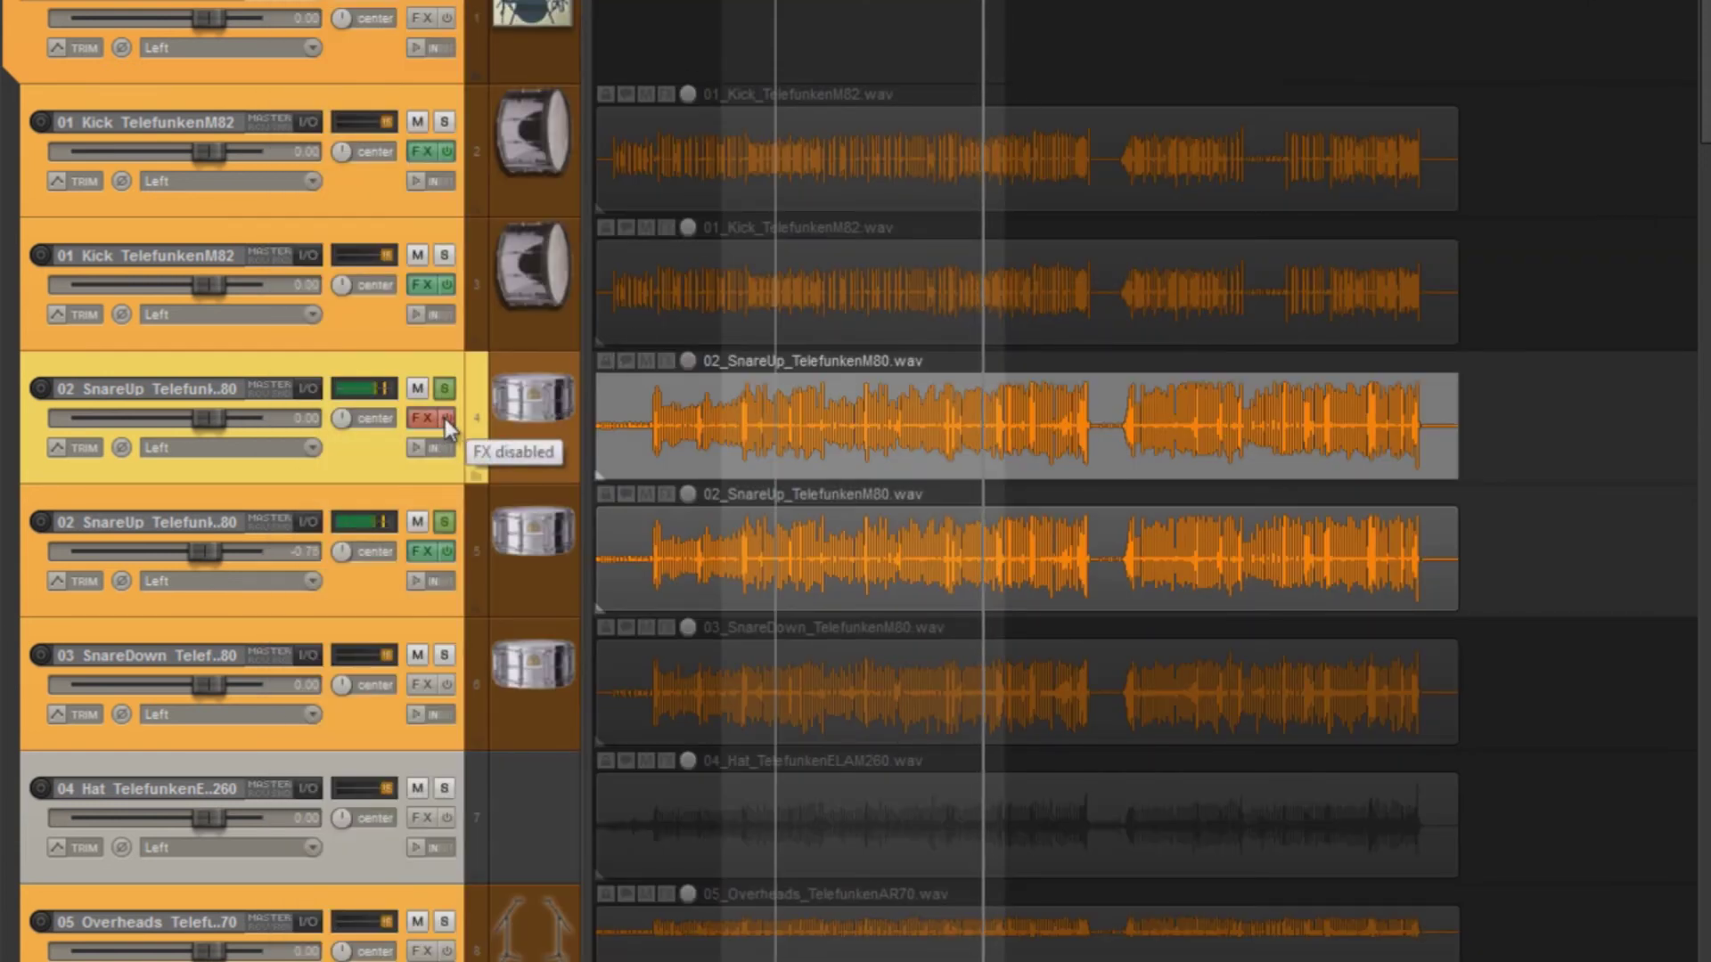
click(445, 554)
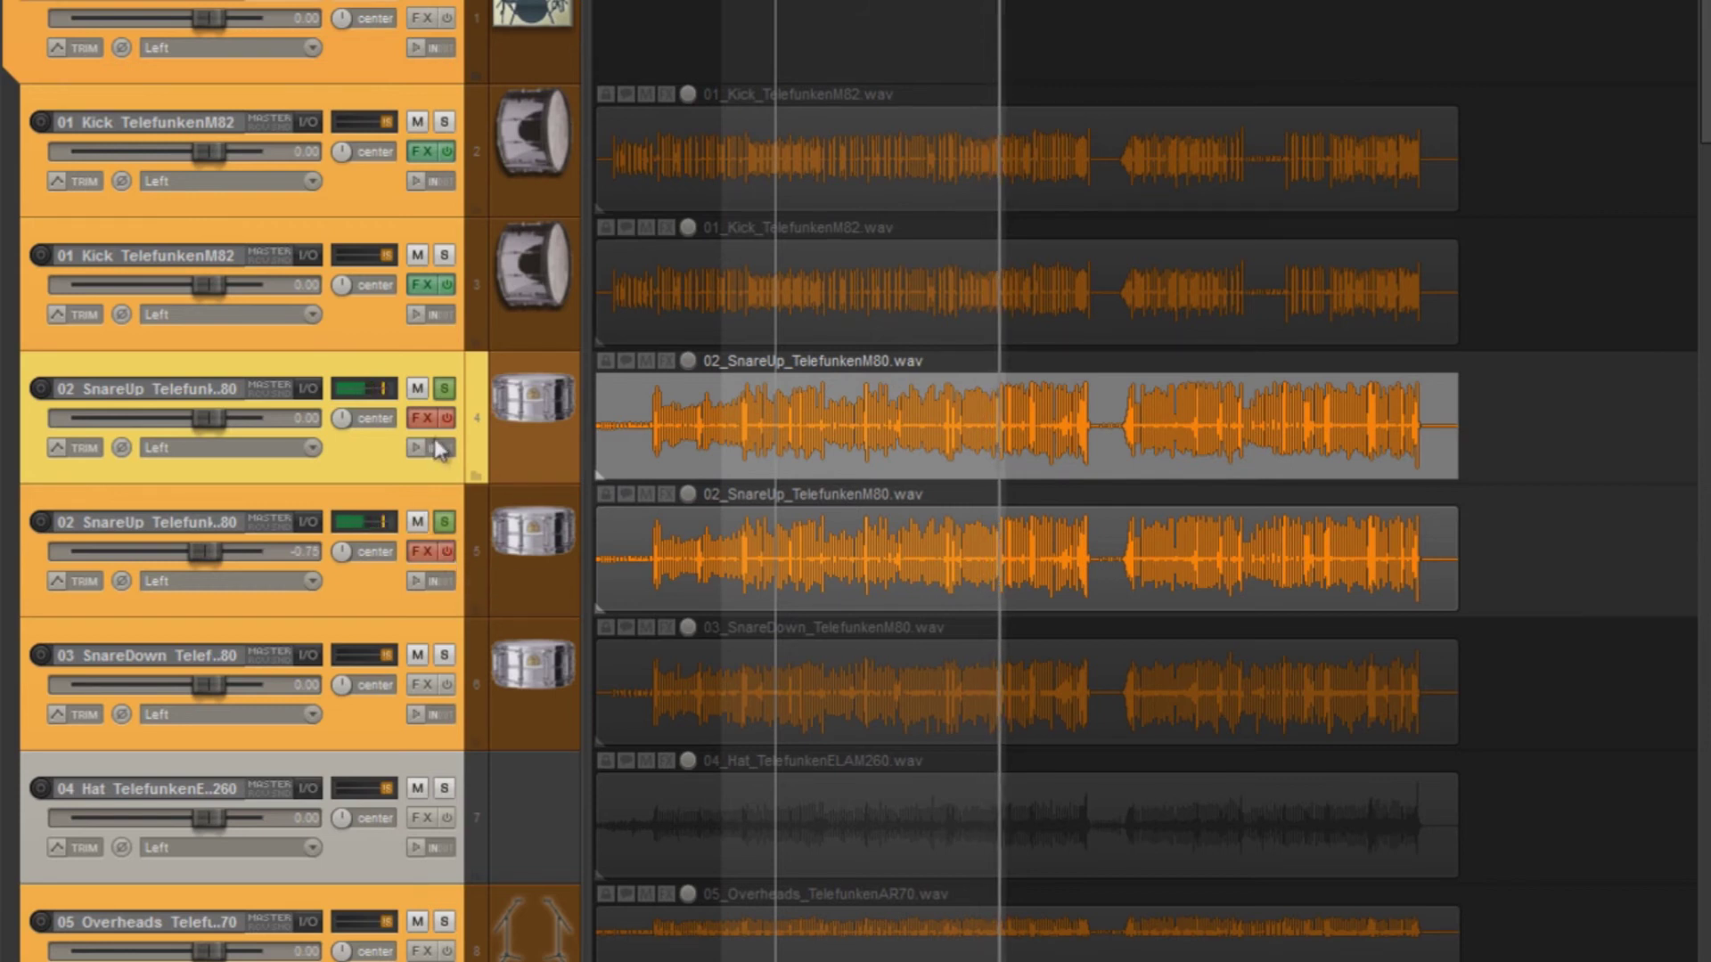
click(447, 418)
click(445, 551)
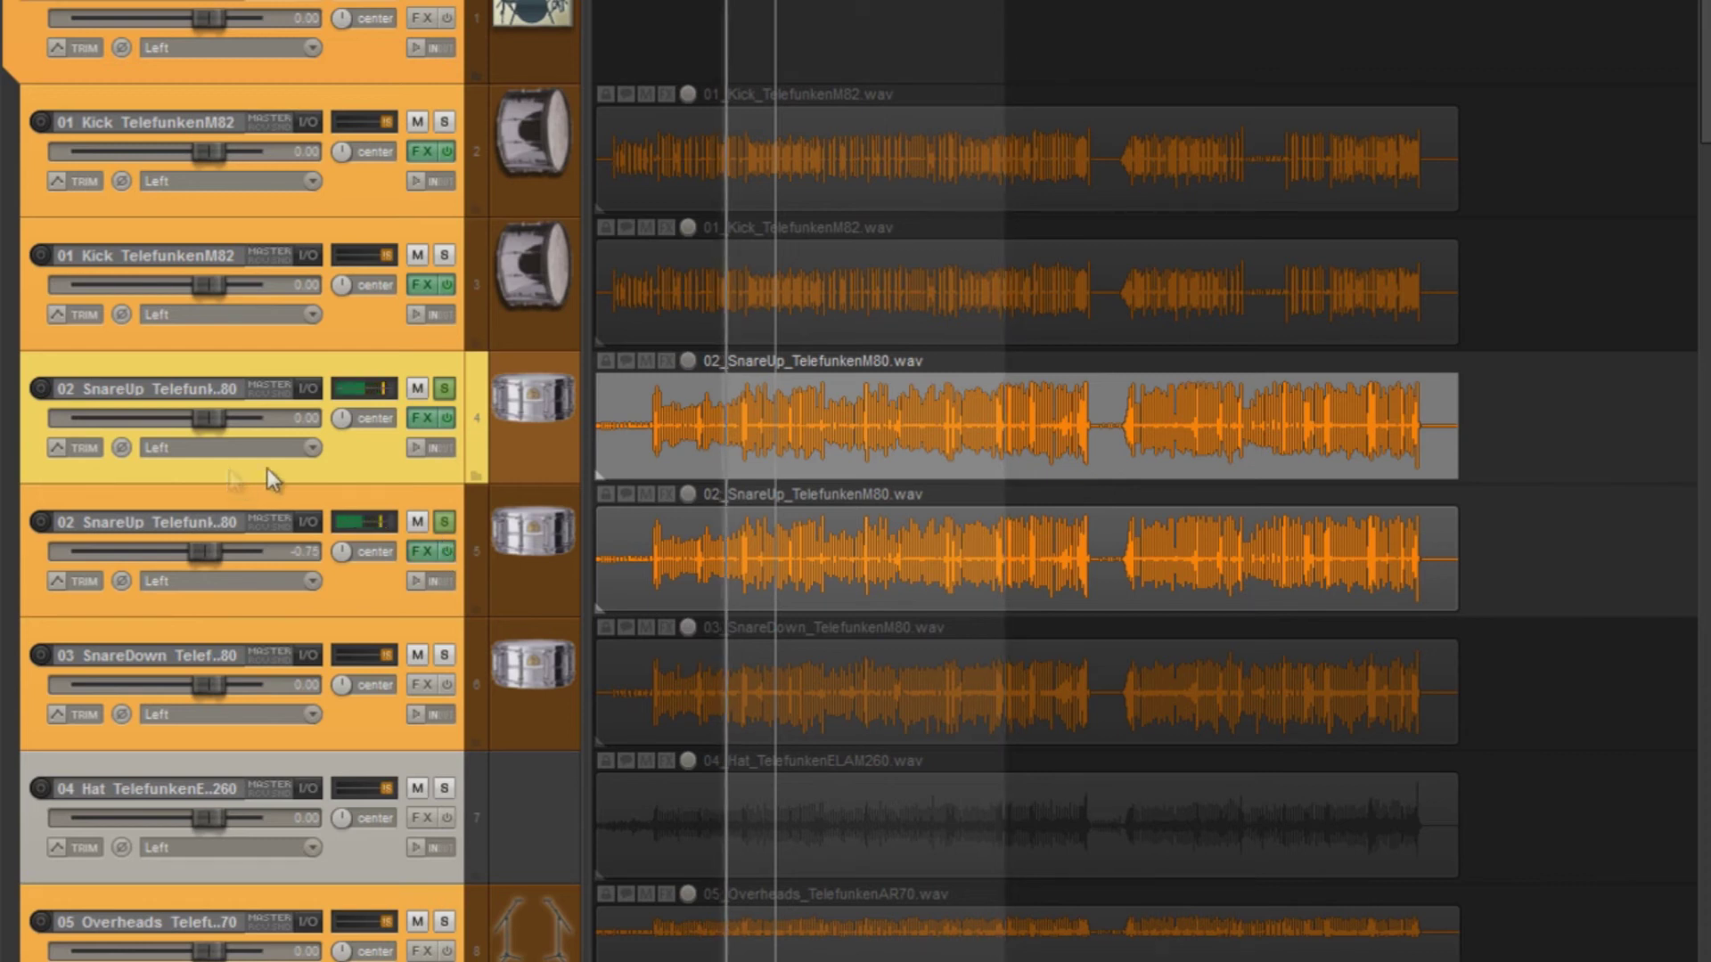
click(447, 418)
click(446, 551)
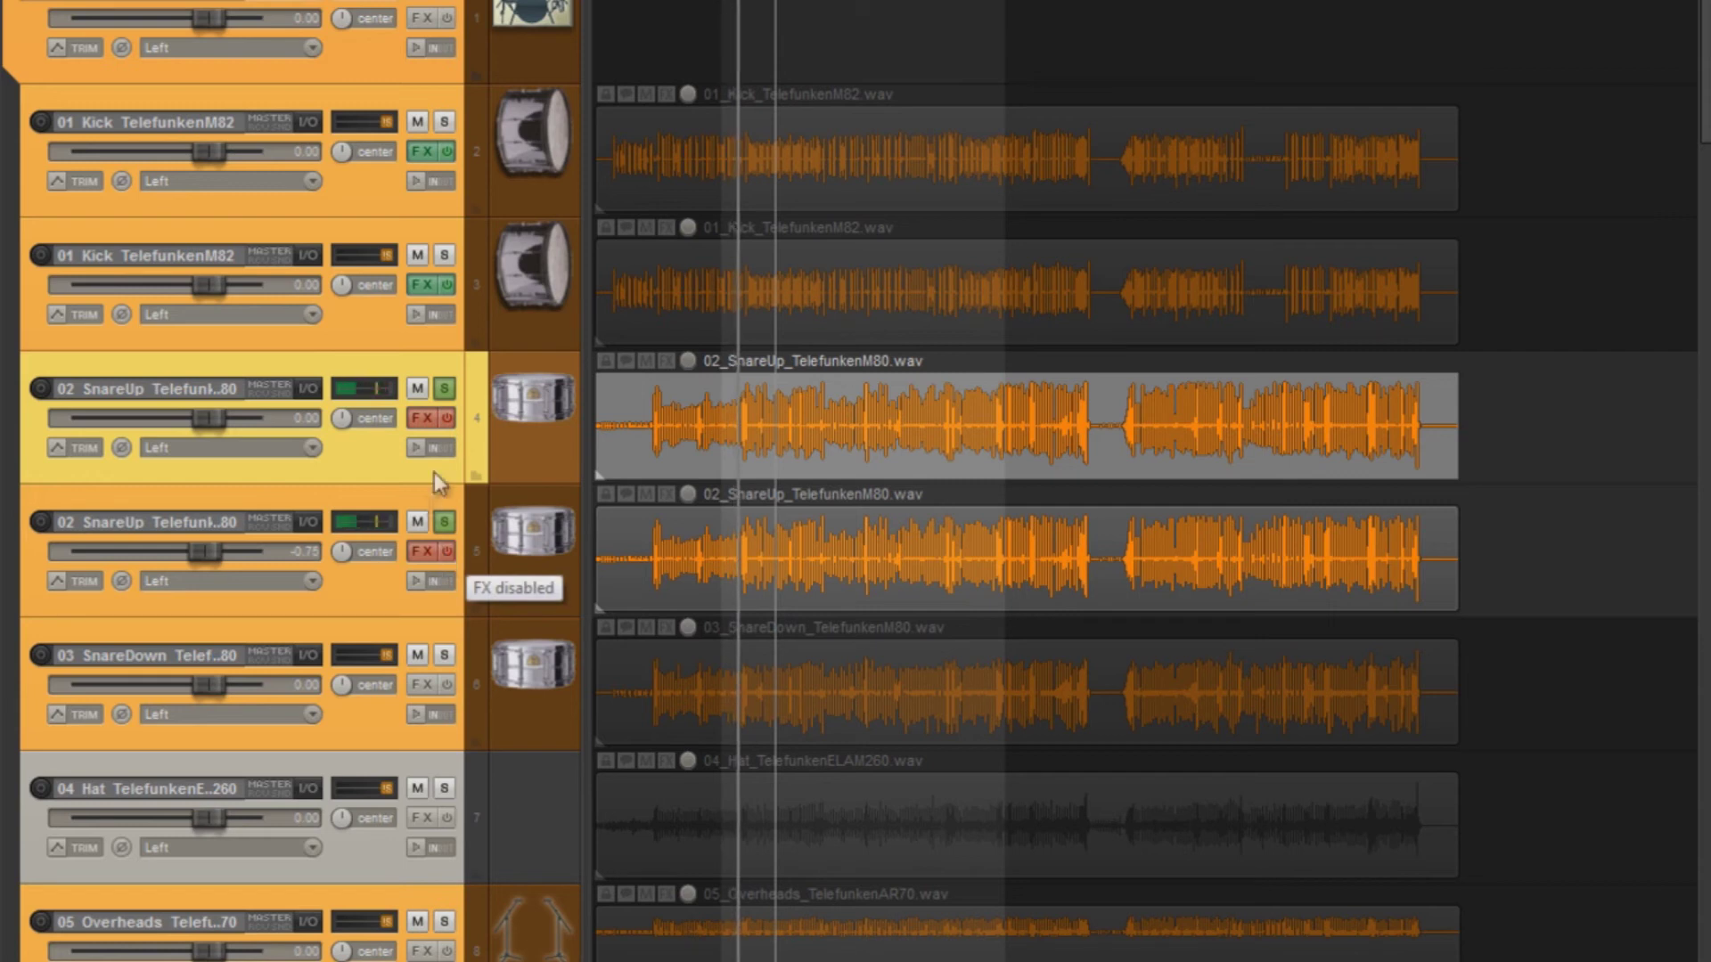
click(446, 418)
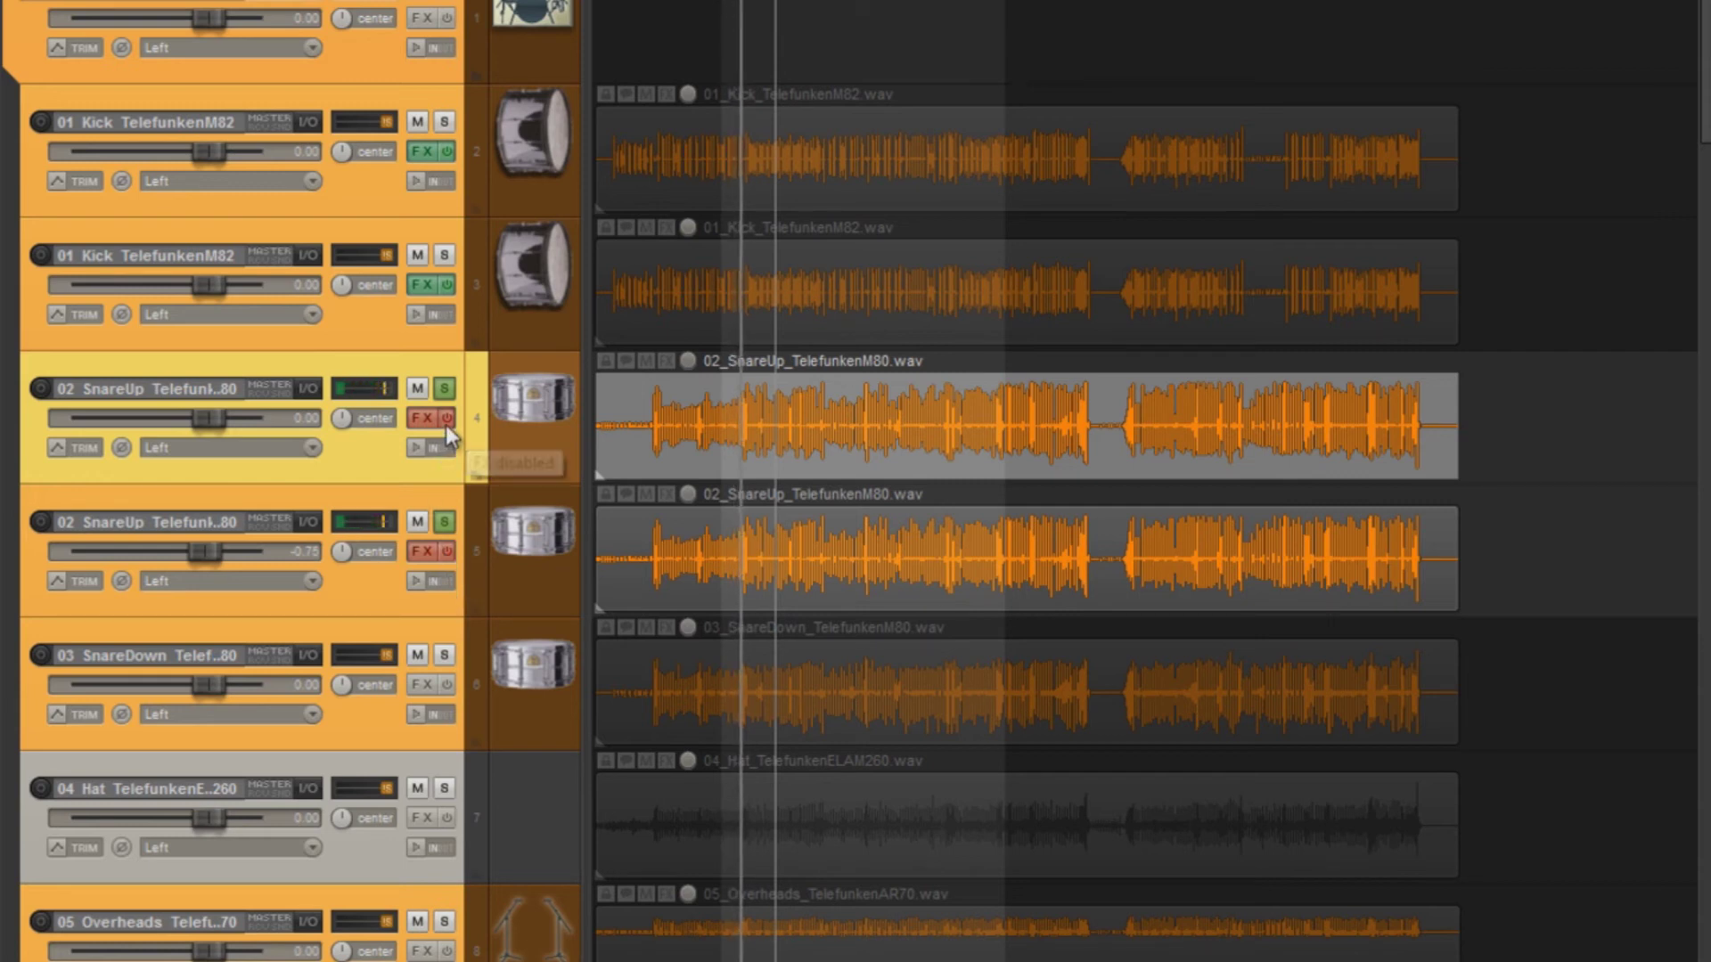
click(445, 551)
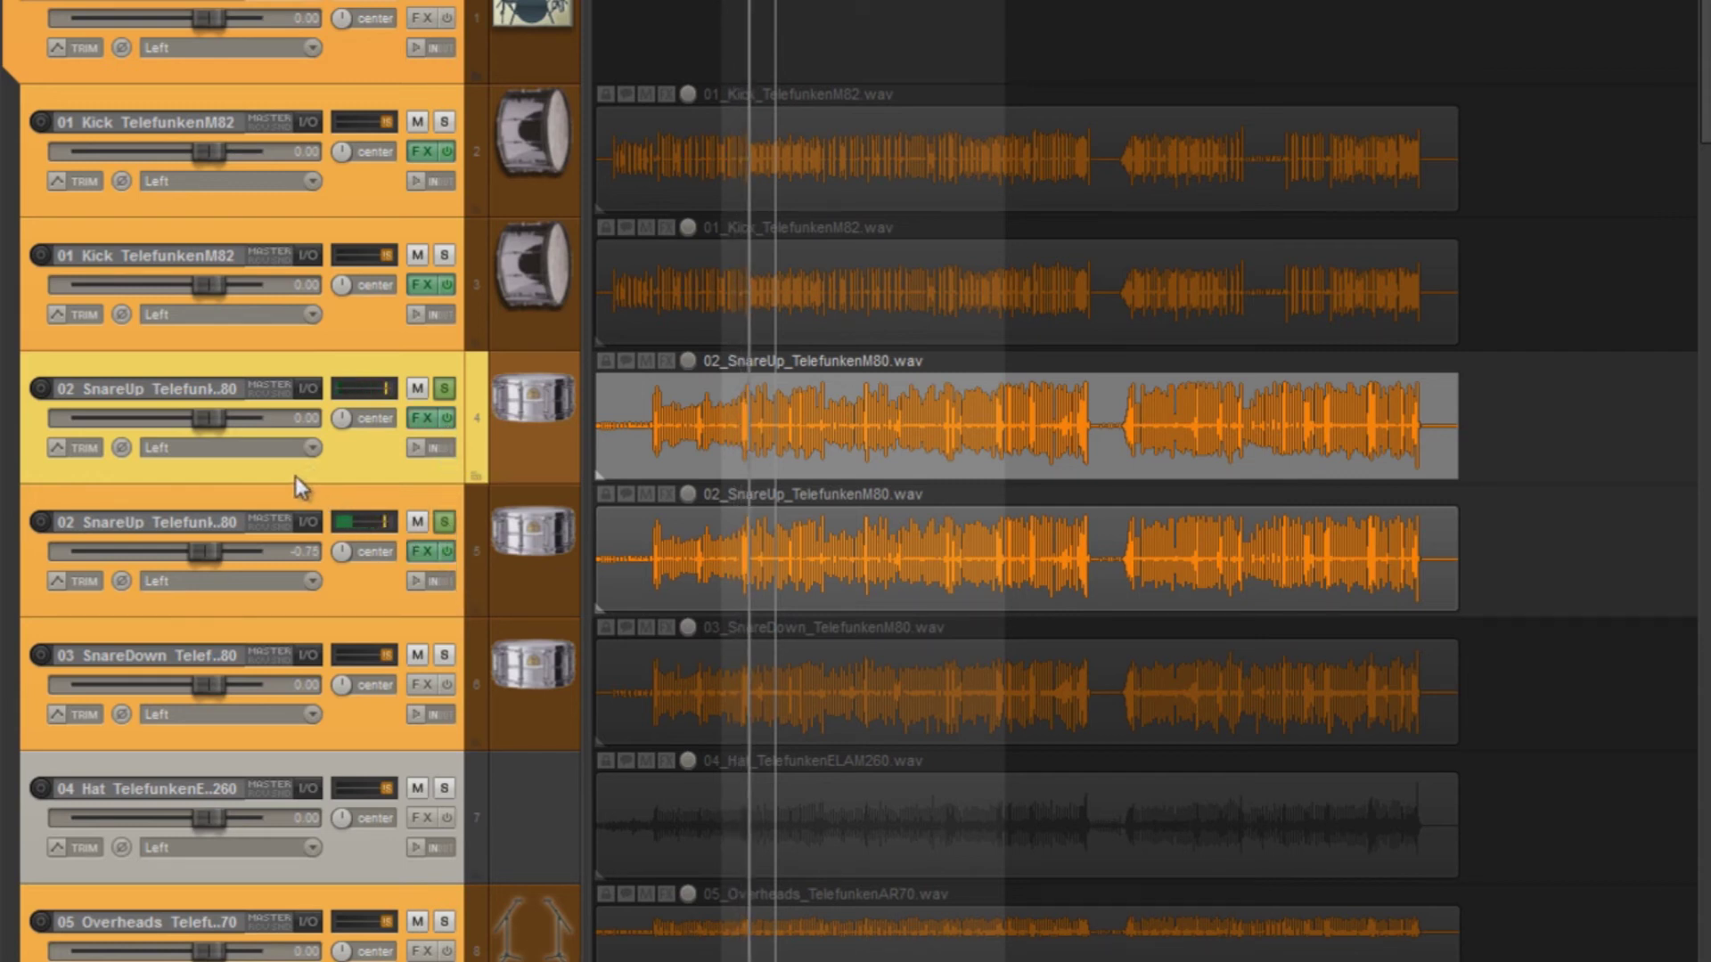
Solo both kick tracks to hear them with the two top snare tracks, and stop playback after listening.
click(444, 121)
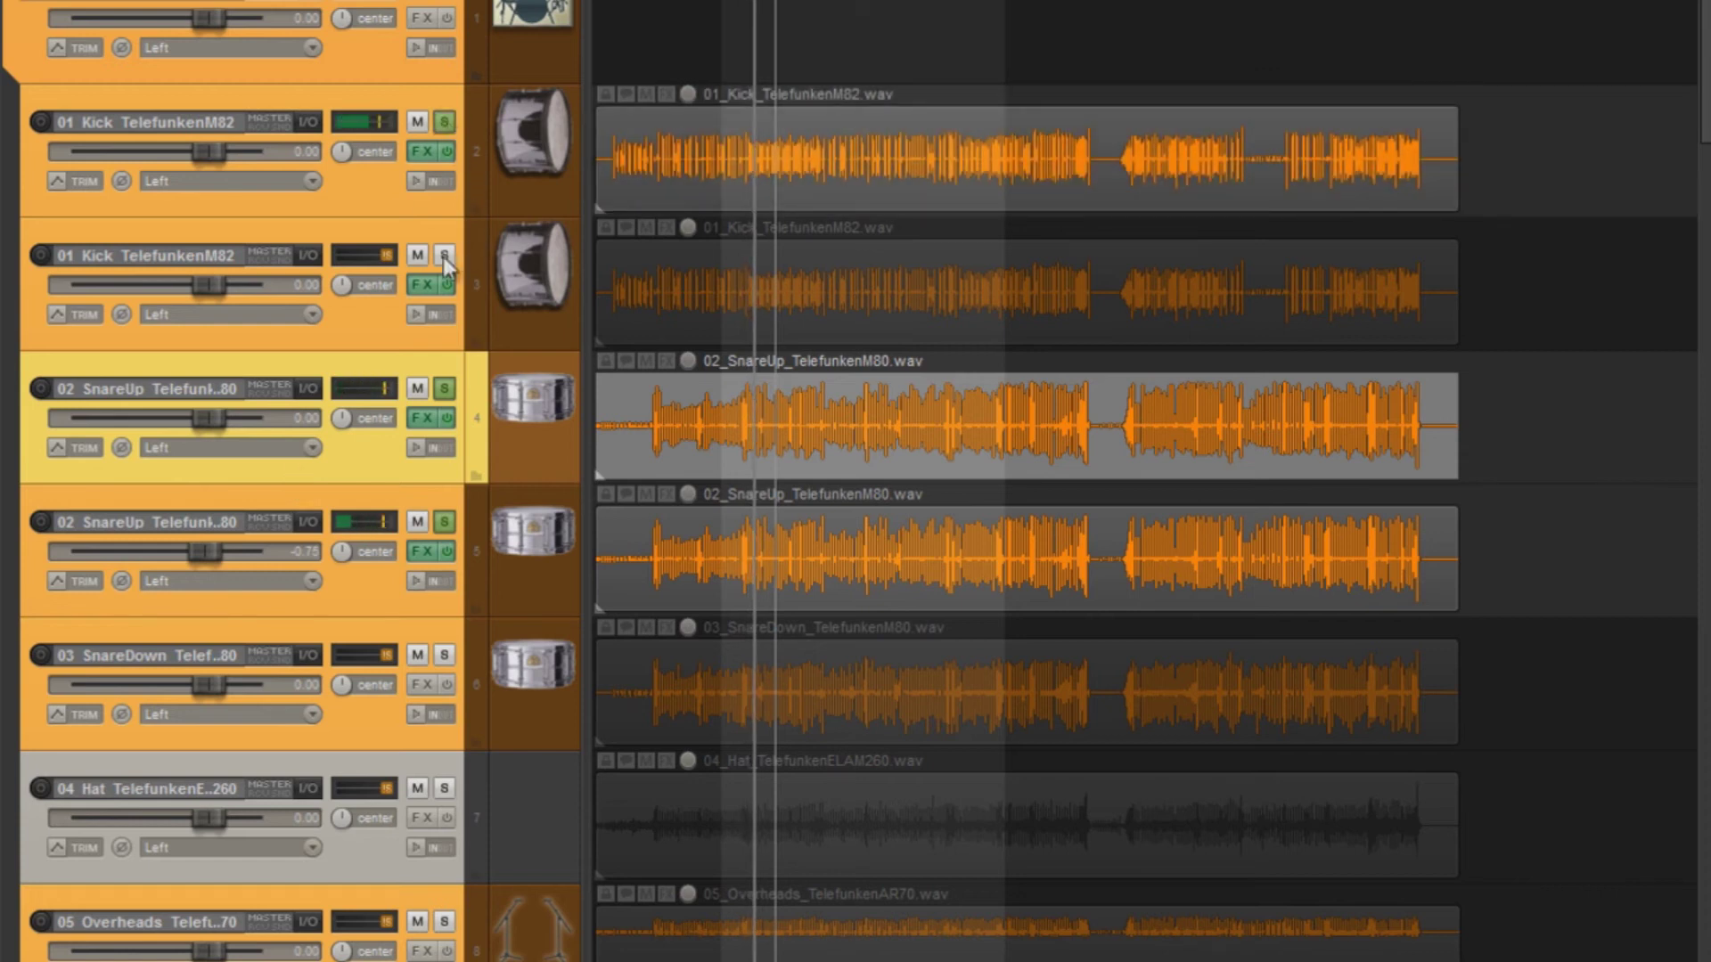
click(444, 255)
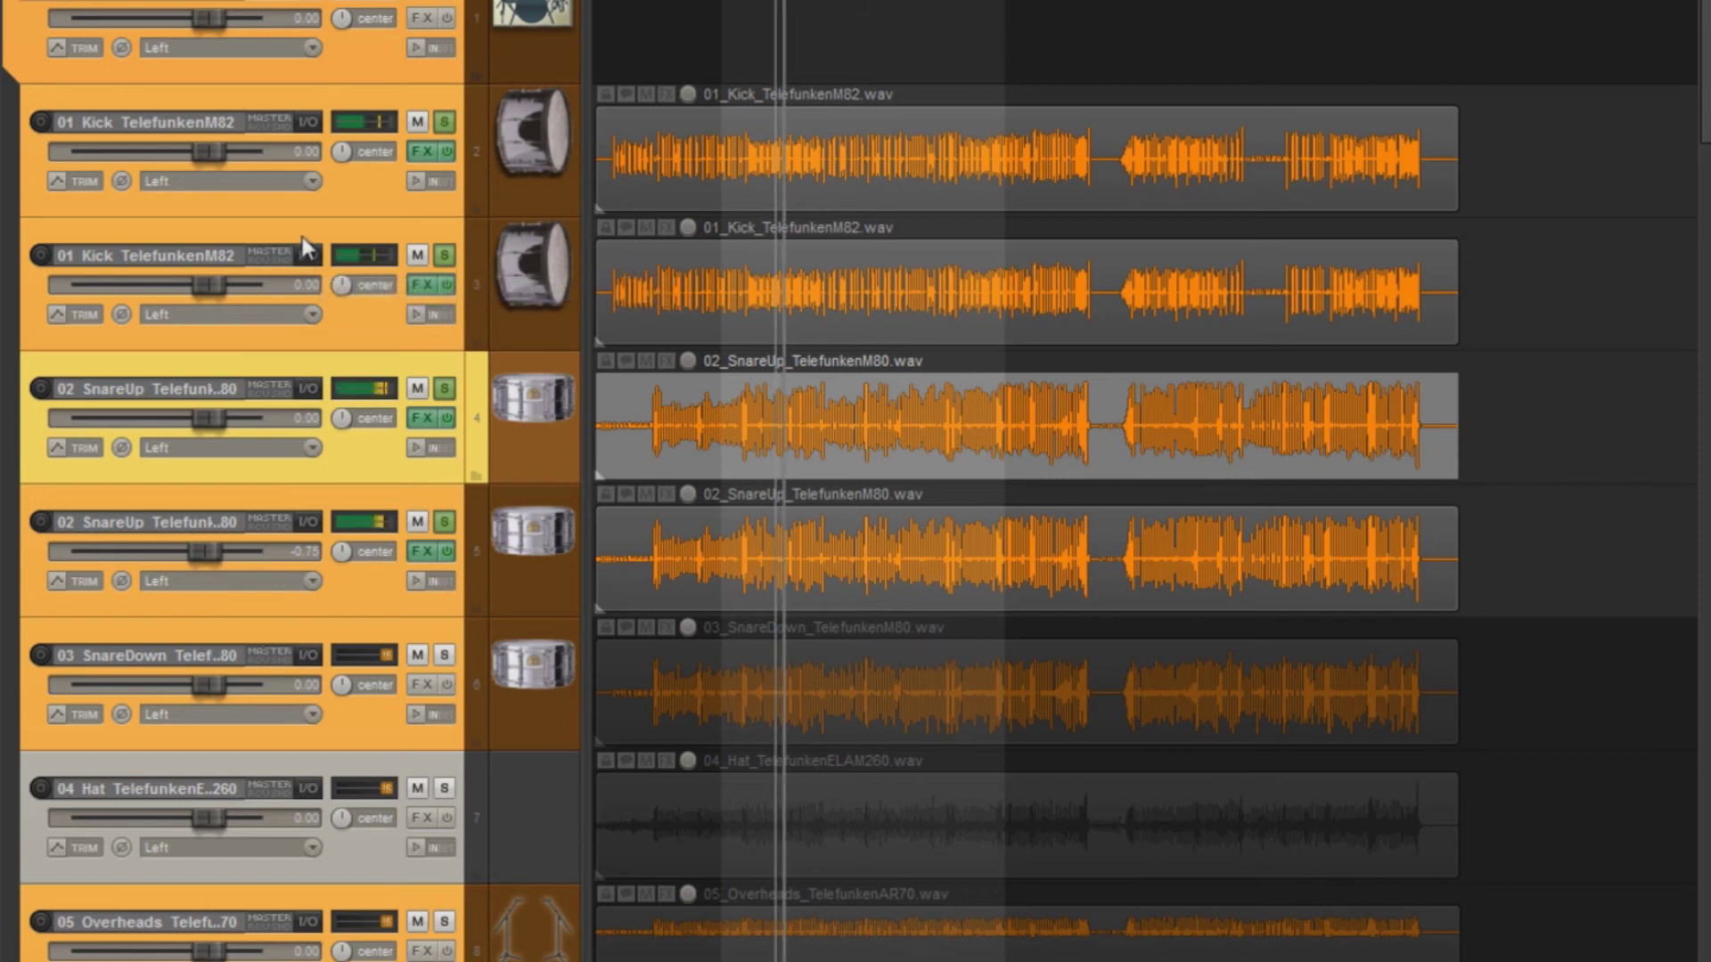
key(space)
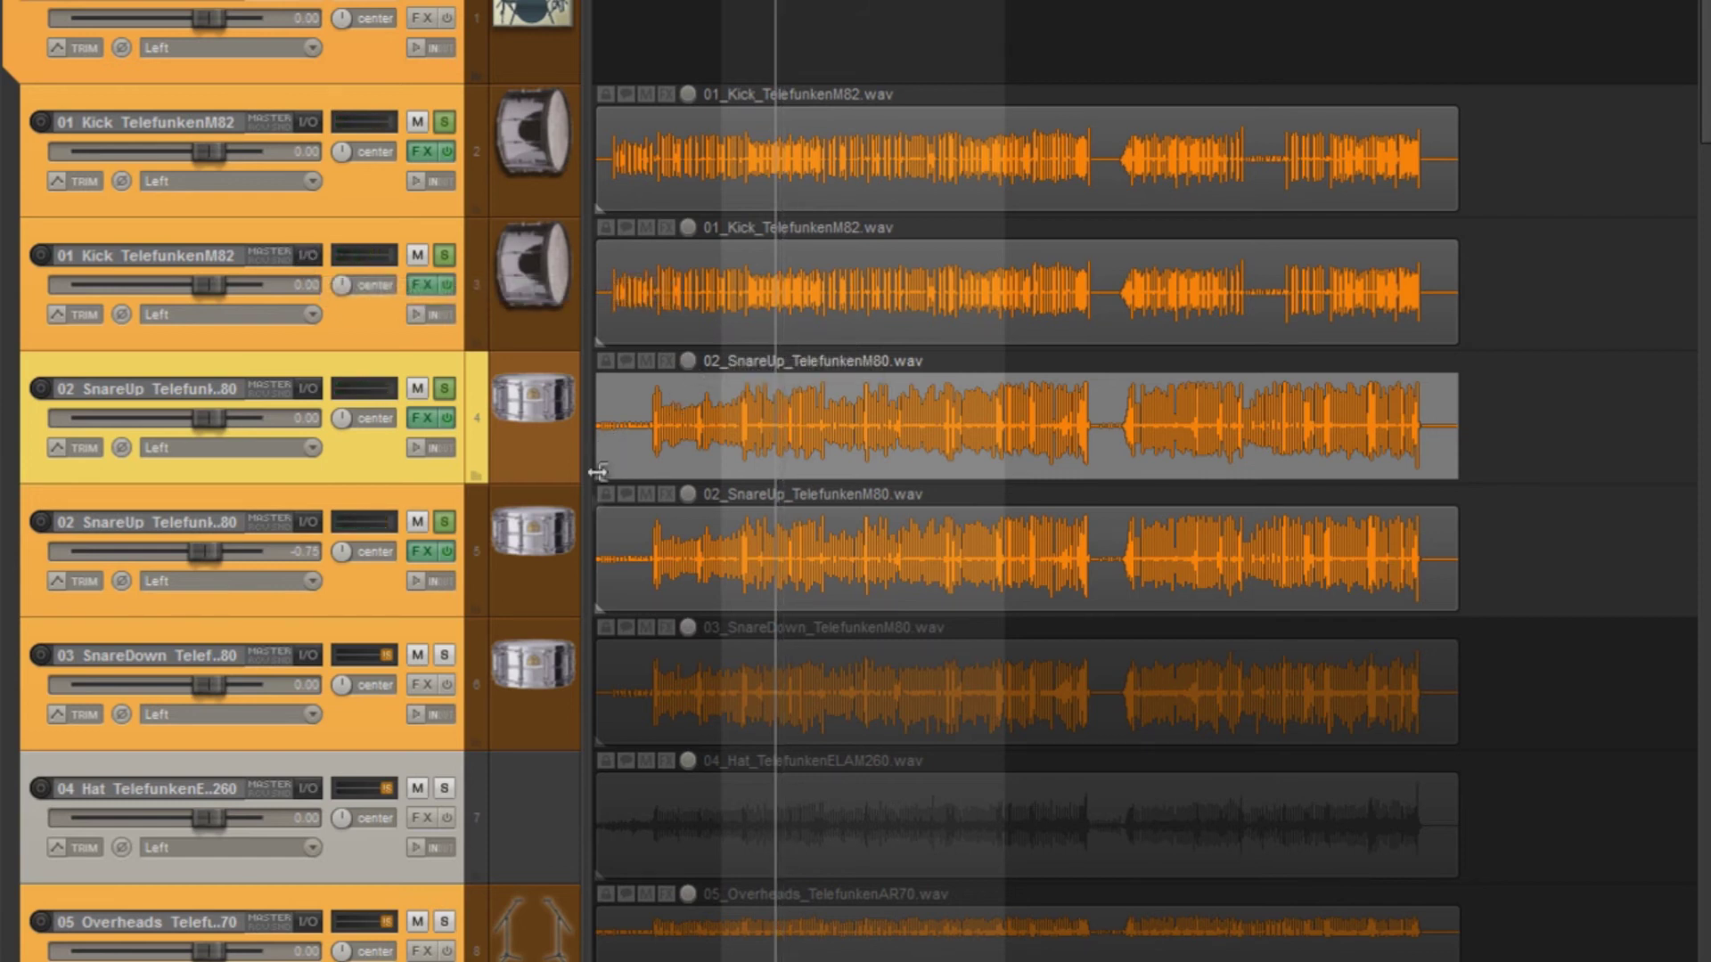
Solo the bottom snare track (track 6) and unsolo both kick tracks and both top snare tracks.
click(445, 658)
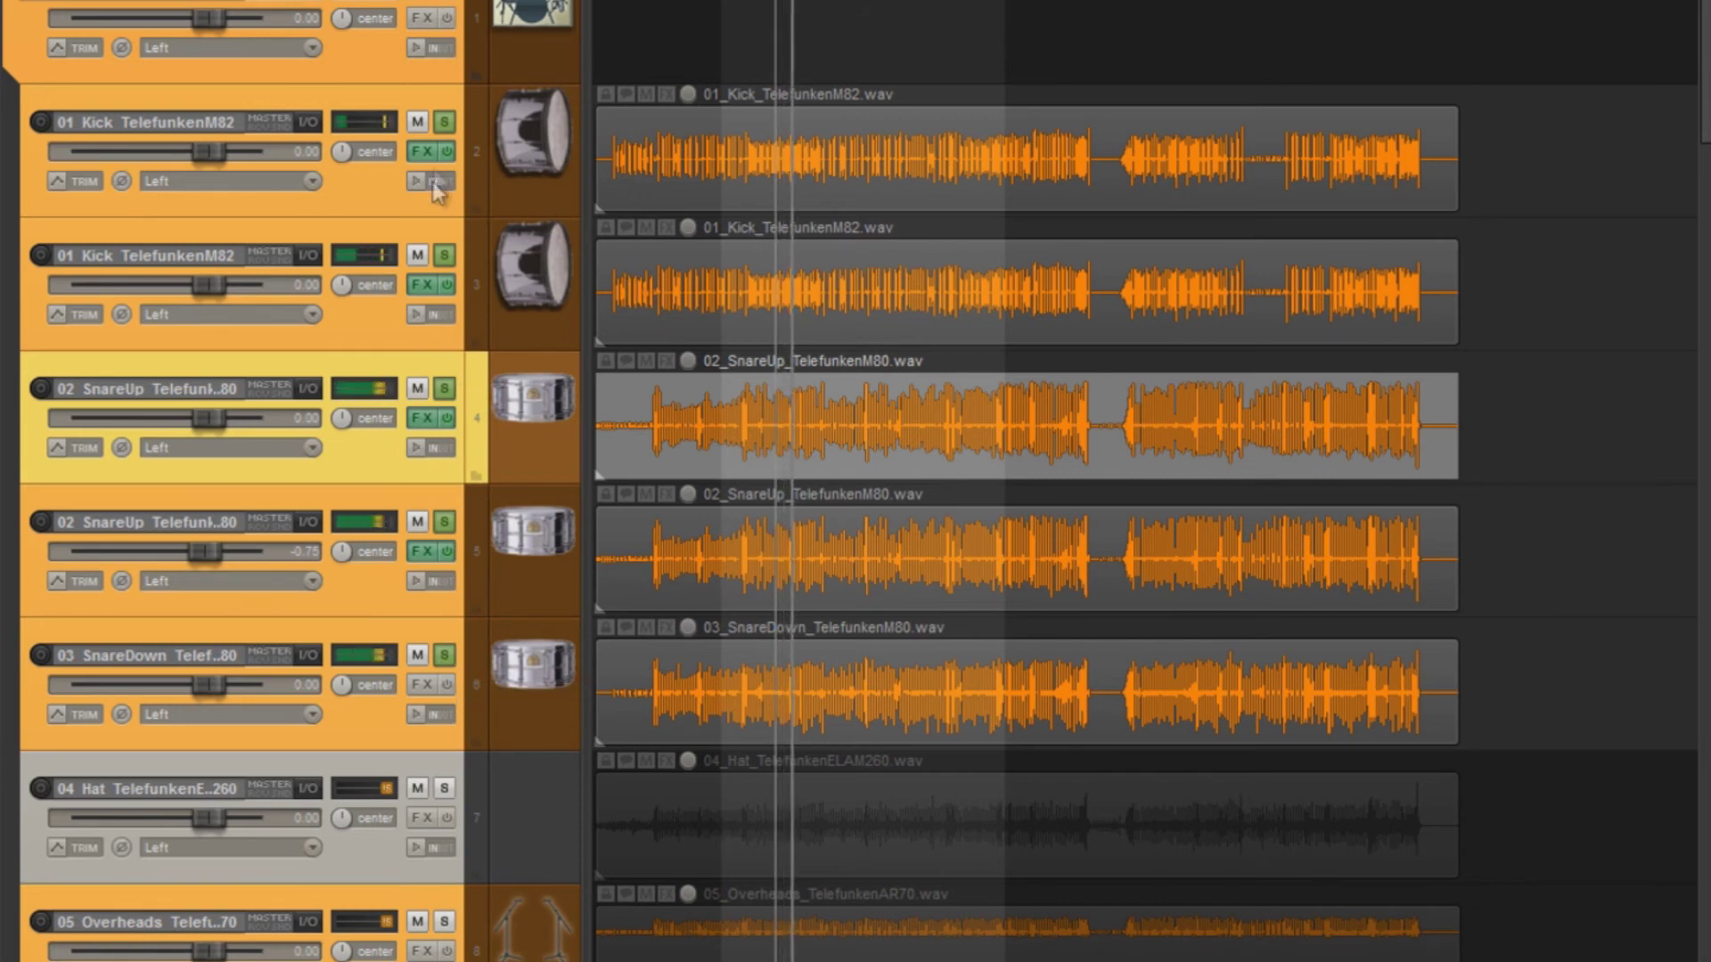
click(444, 122)
click(444, 255)
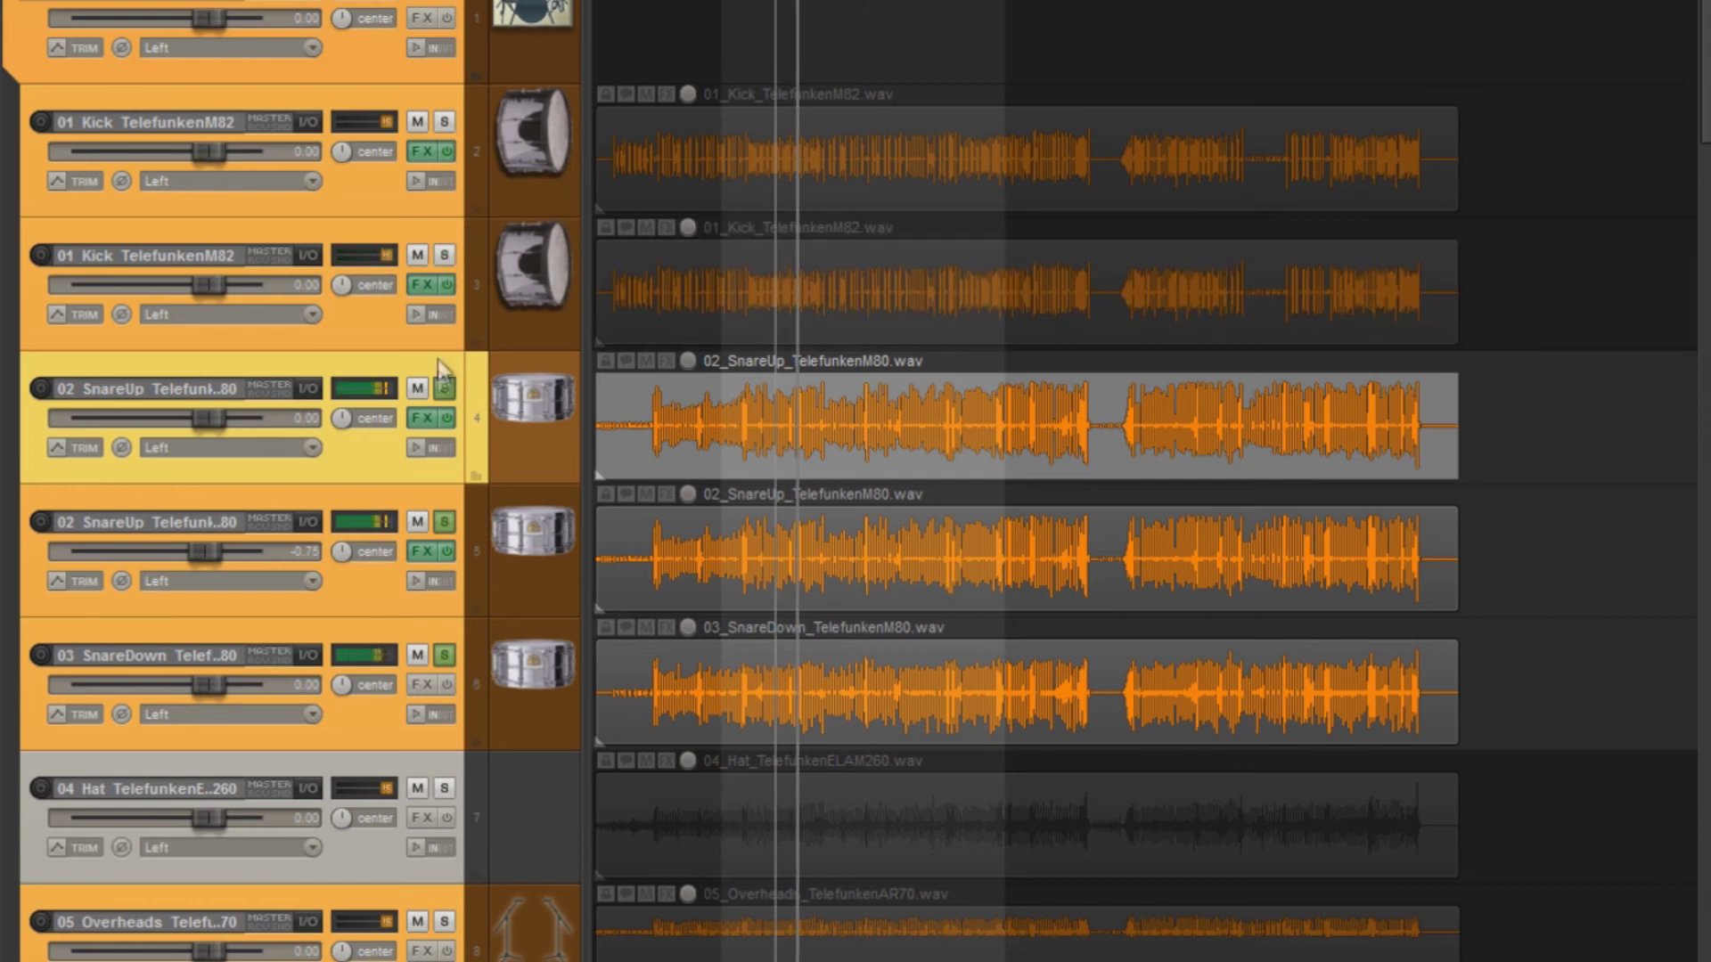
click(443, 389)
click(443, 523)
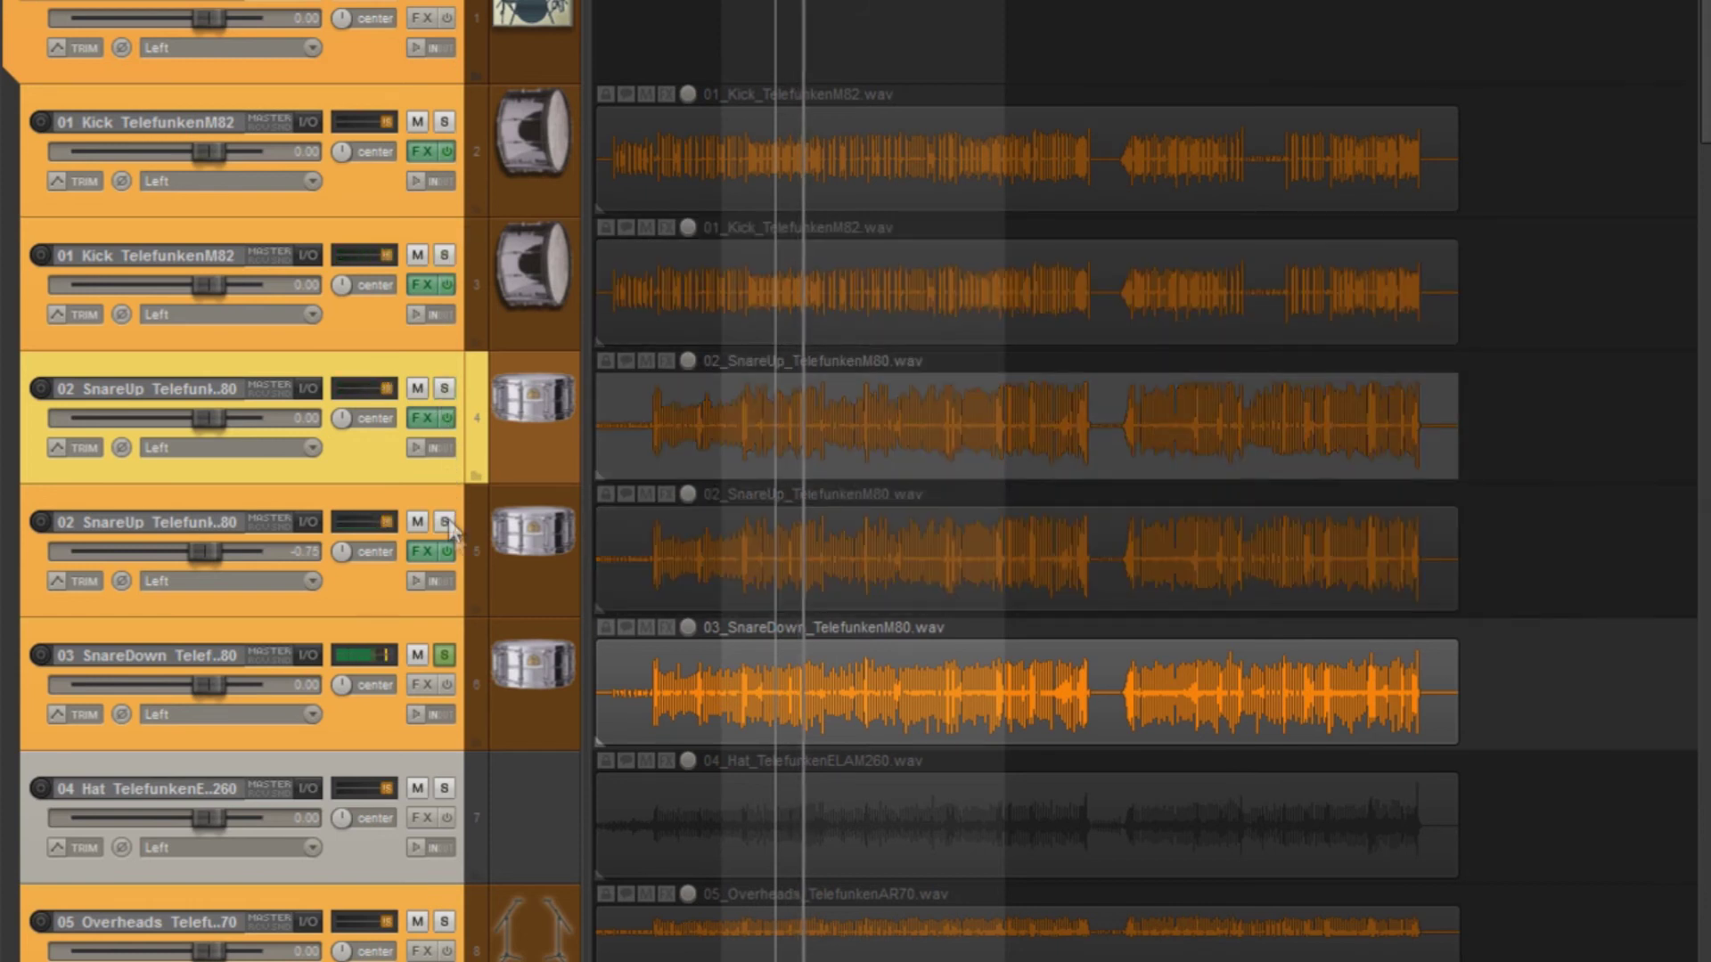
Add FabFilter Pro-Q (Mono) to the bottom snare track and set its analyzer to Post-EQ.
click(412, 686)
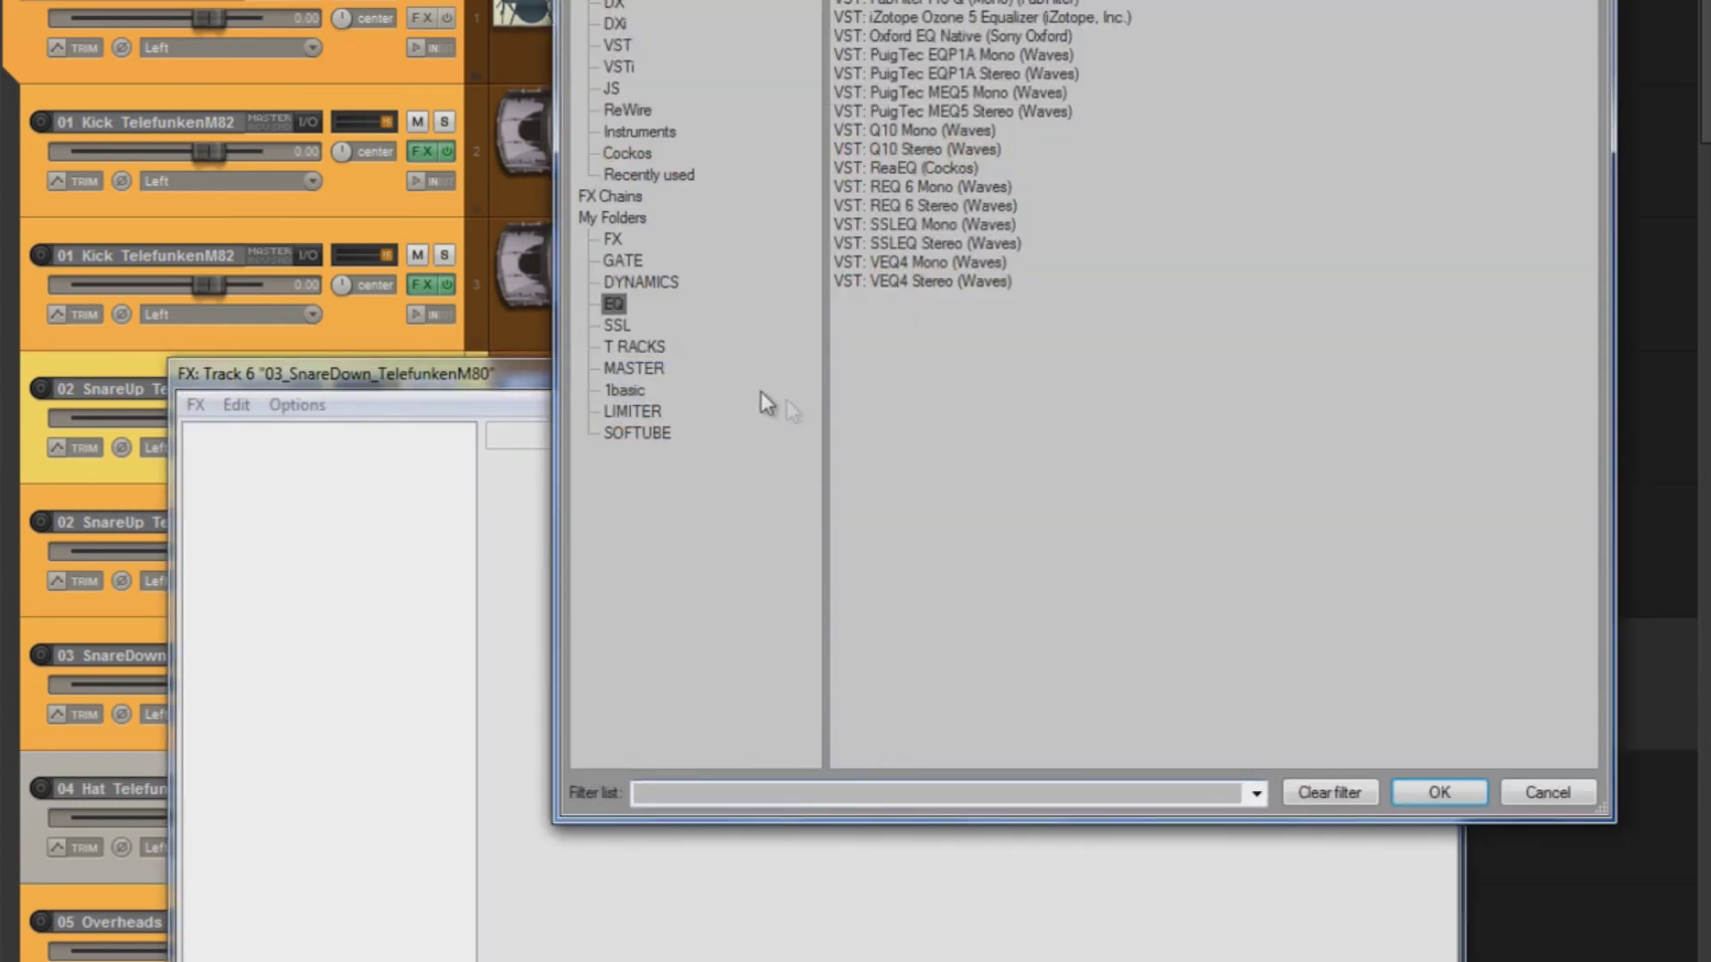
double_click(1001, 4)
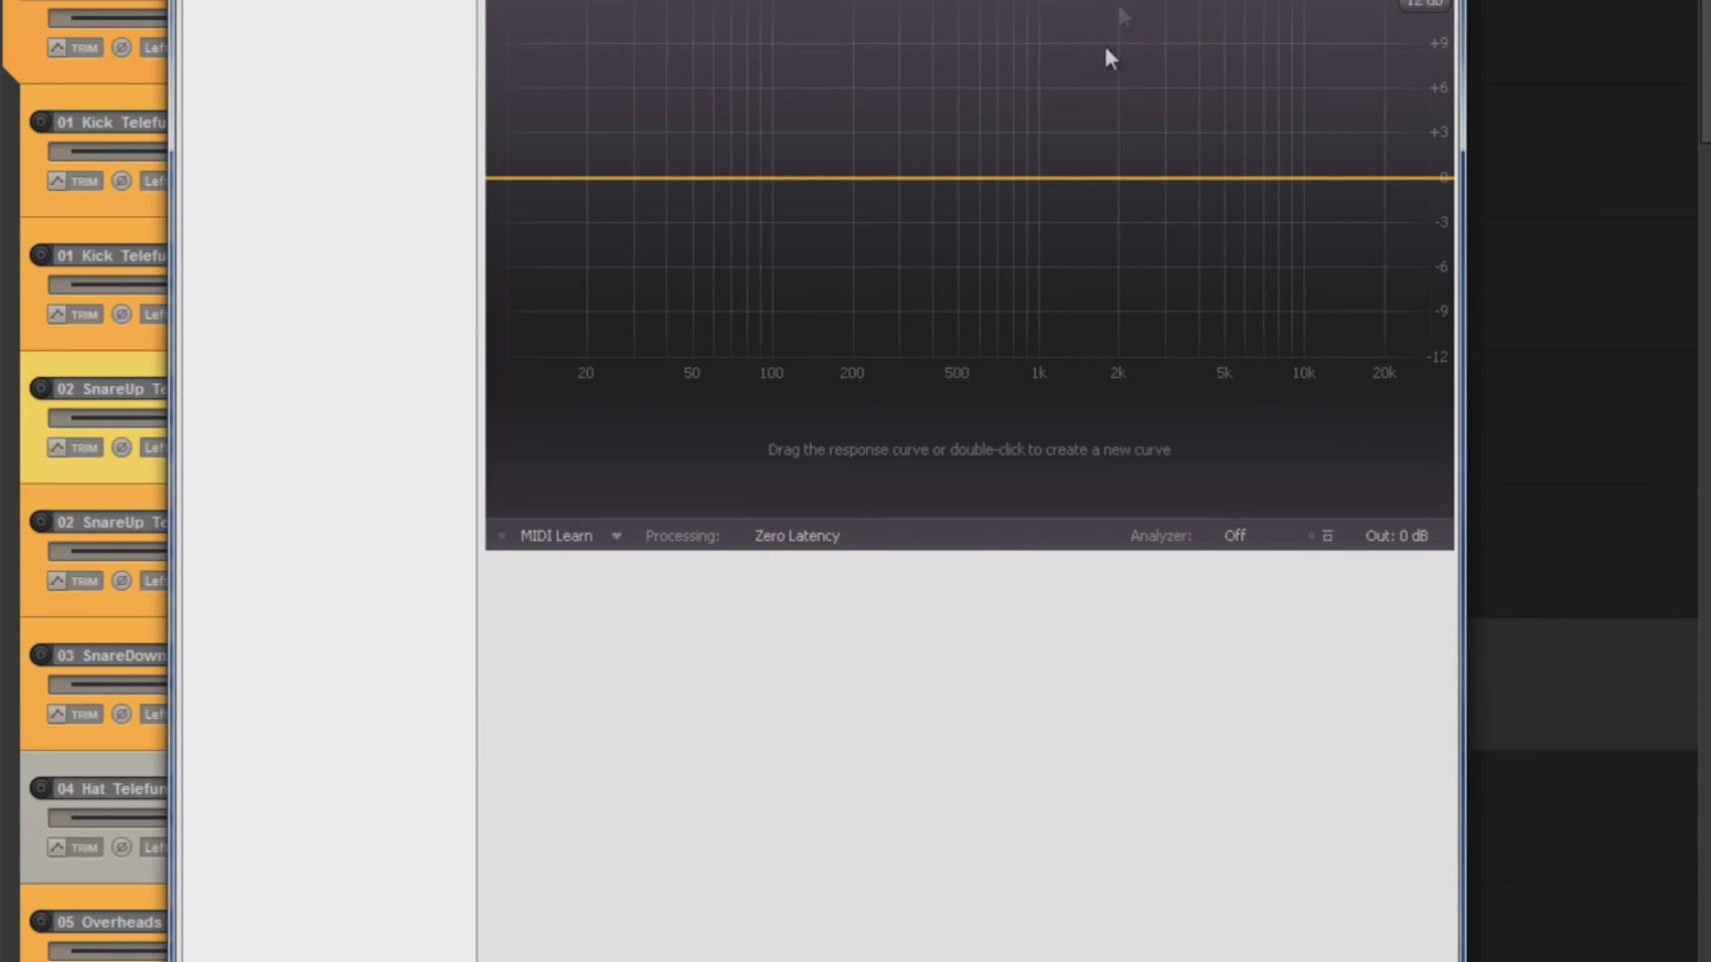
click(1243, 537)
click(1265, 629)
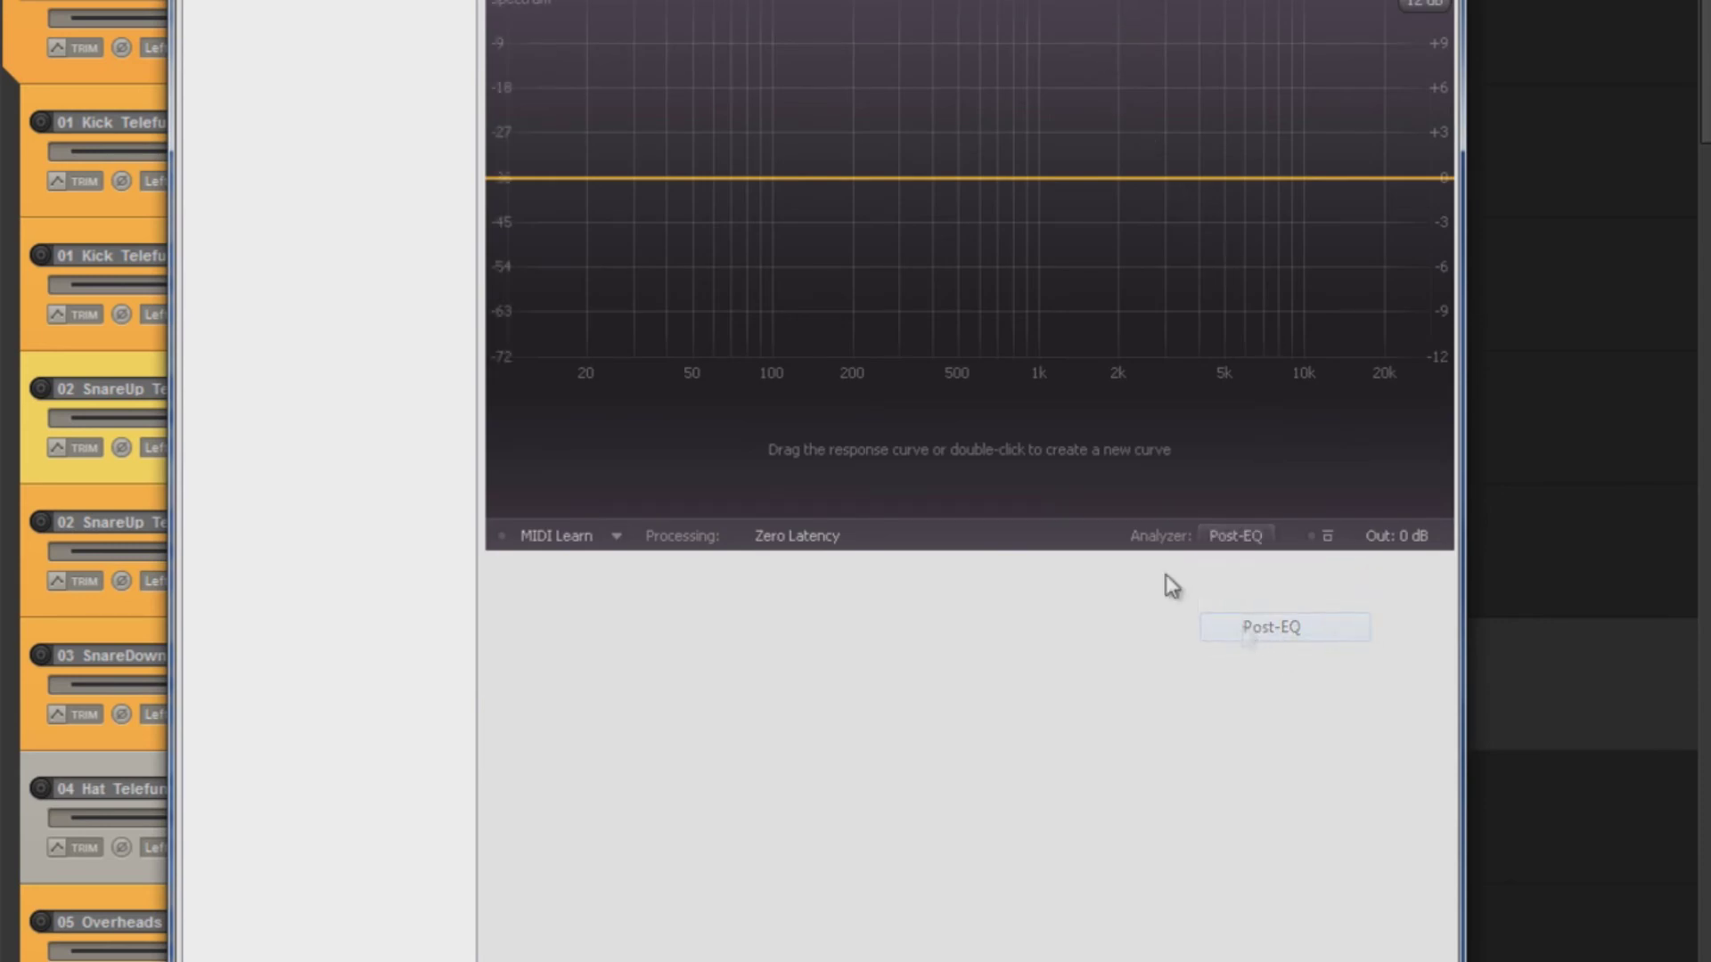
Add a low cut near 165 Hz and a bell boost of about 2 dB near 250 Hz to the bottom snare's EQ.
drag(824, 178, 840, 237)
click(727, 438)
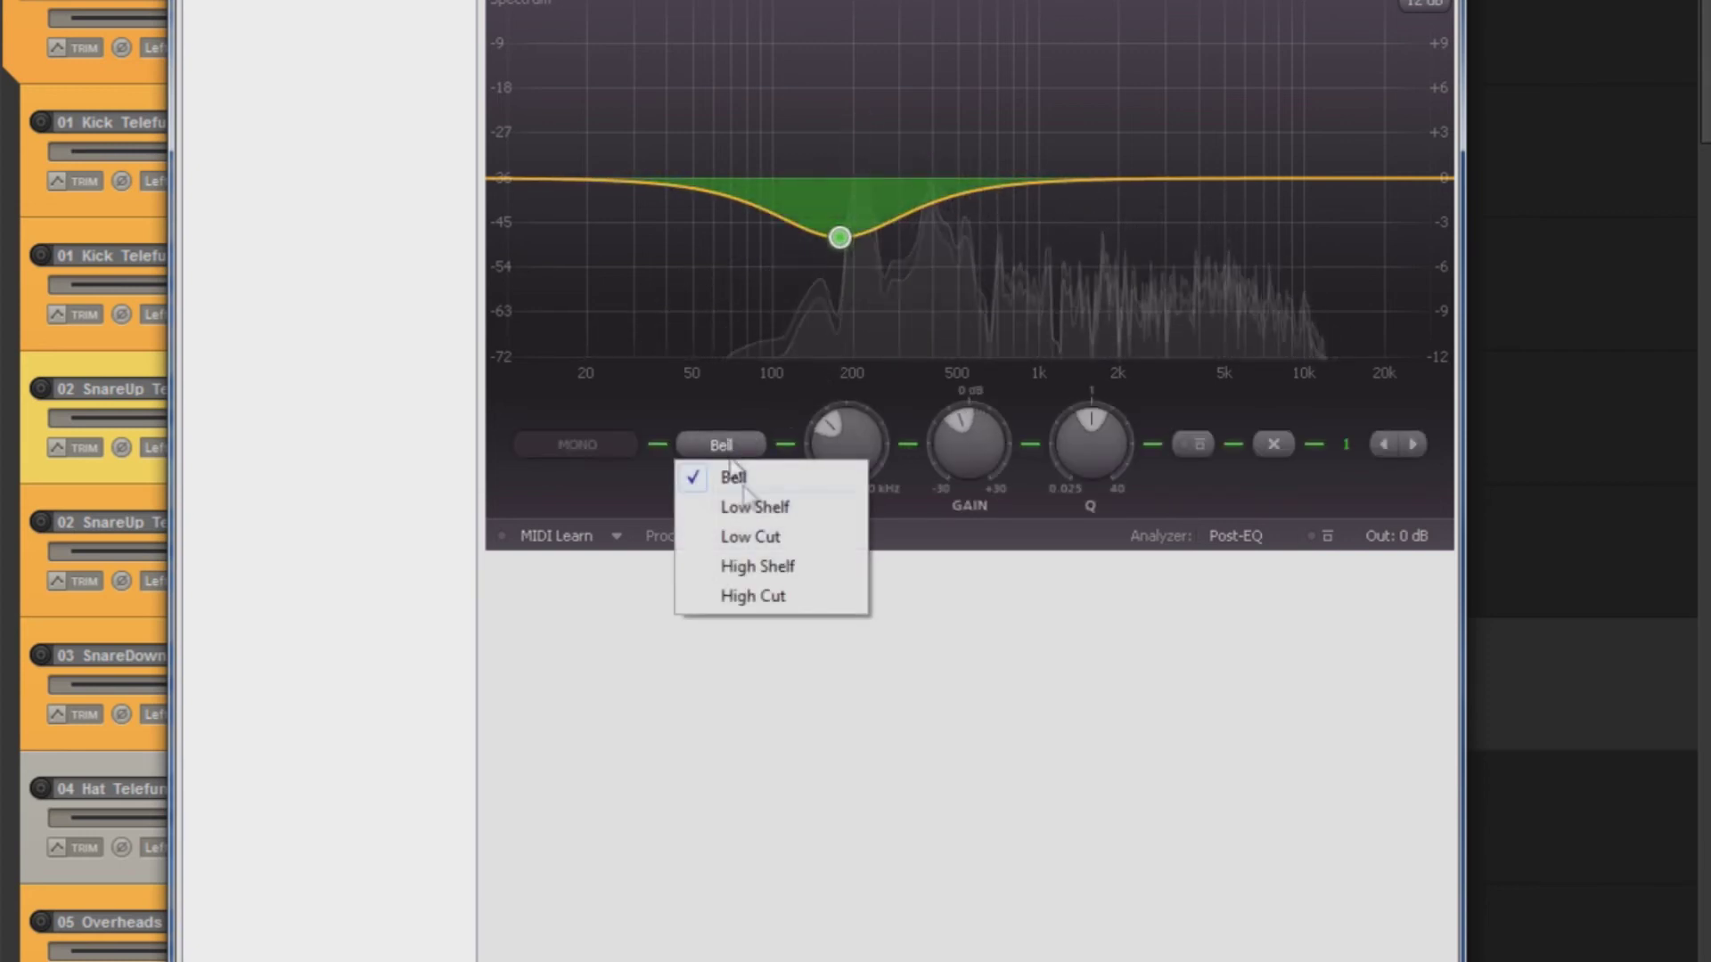
click(767, 538)
drag(838, 180, 878, 158)
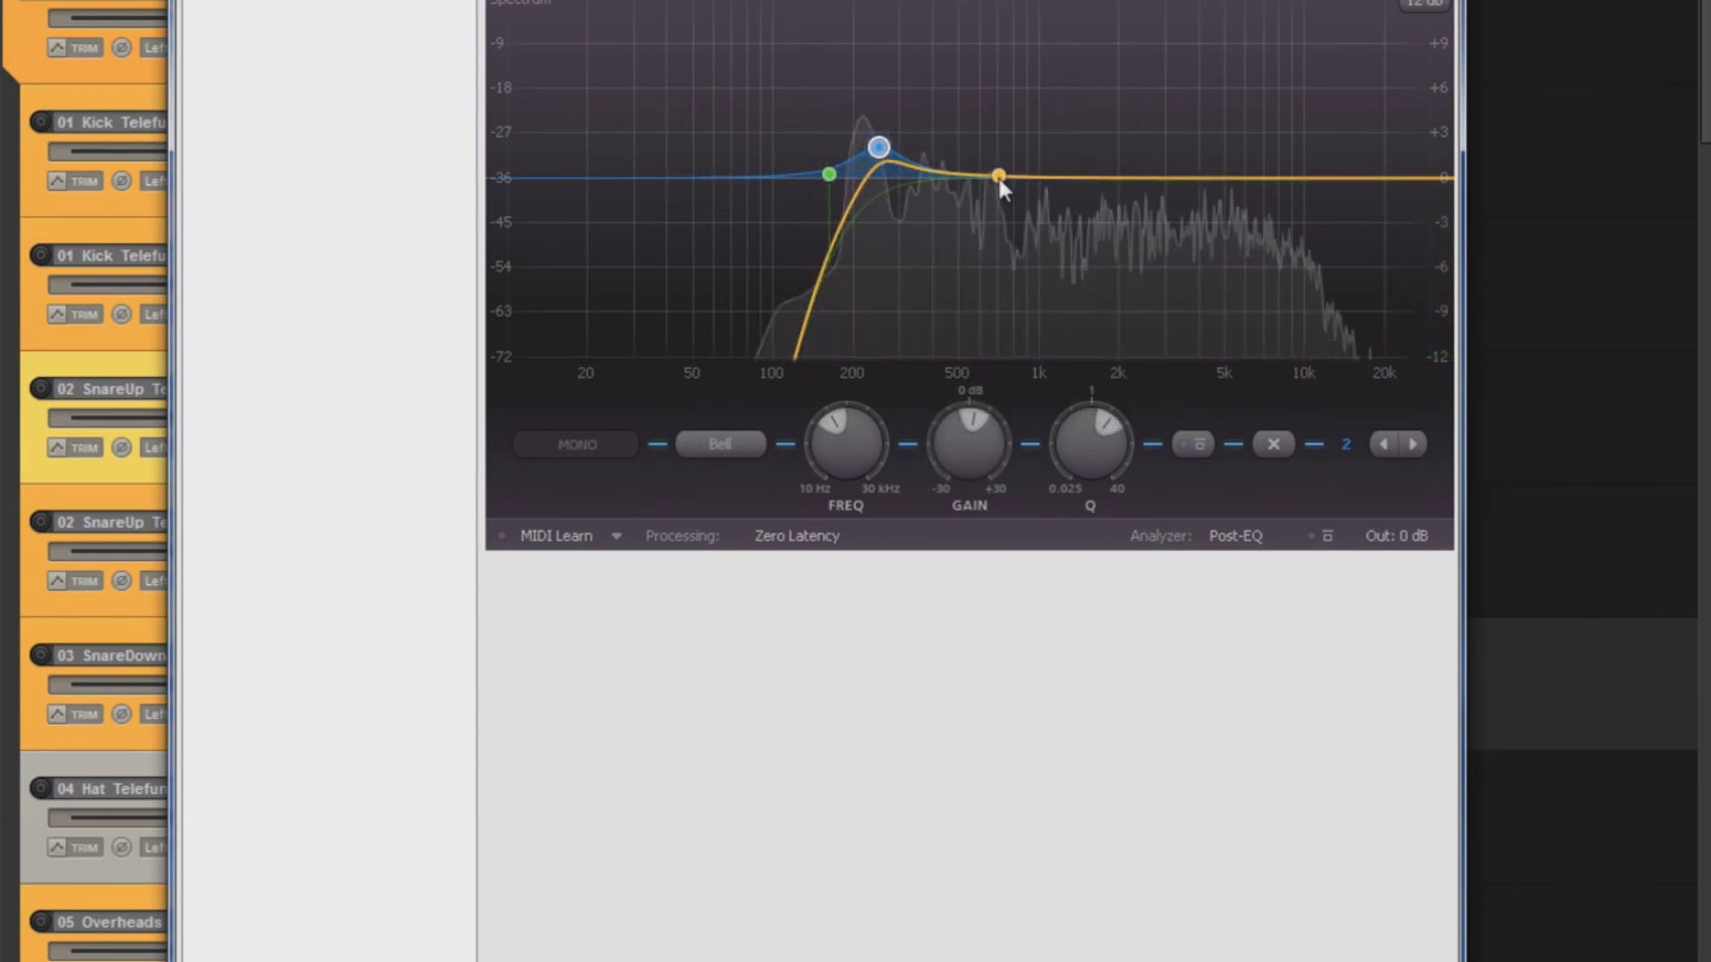
Add a bell cut of about 5.5 dB near 1.2 kHz and a bell boost of about 2 dB near 7.7 kHz.
drag(1003, 178, 1054, 262)
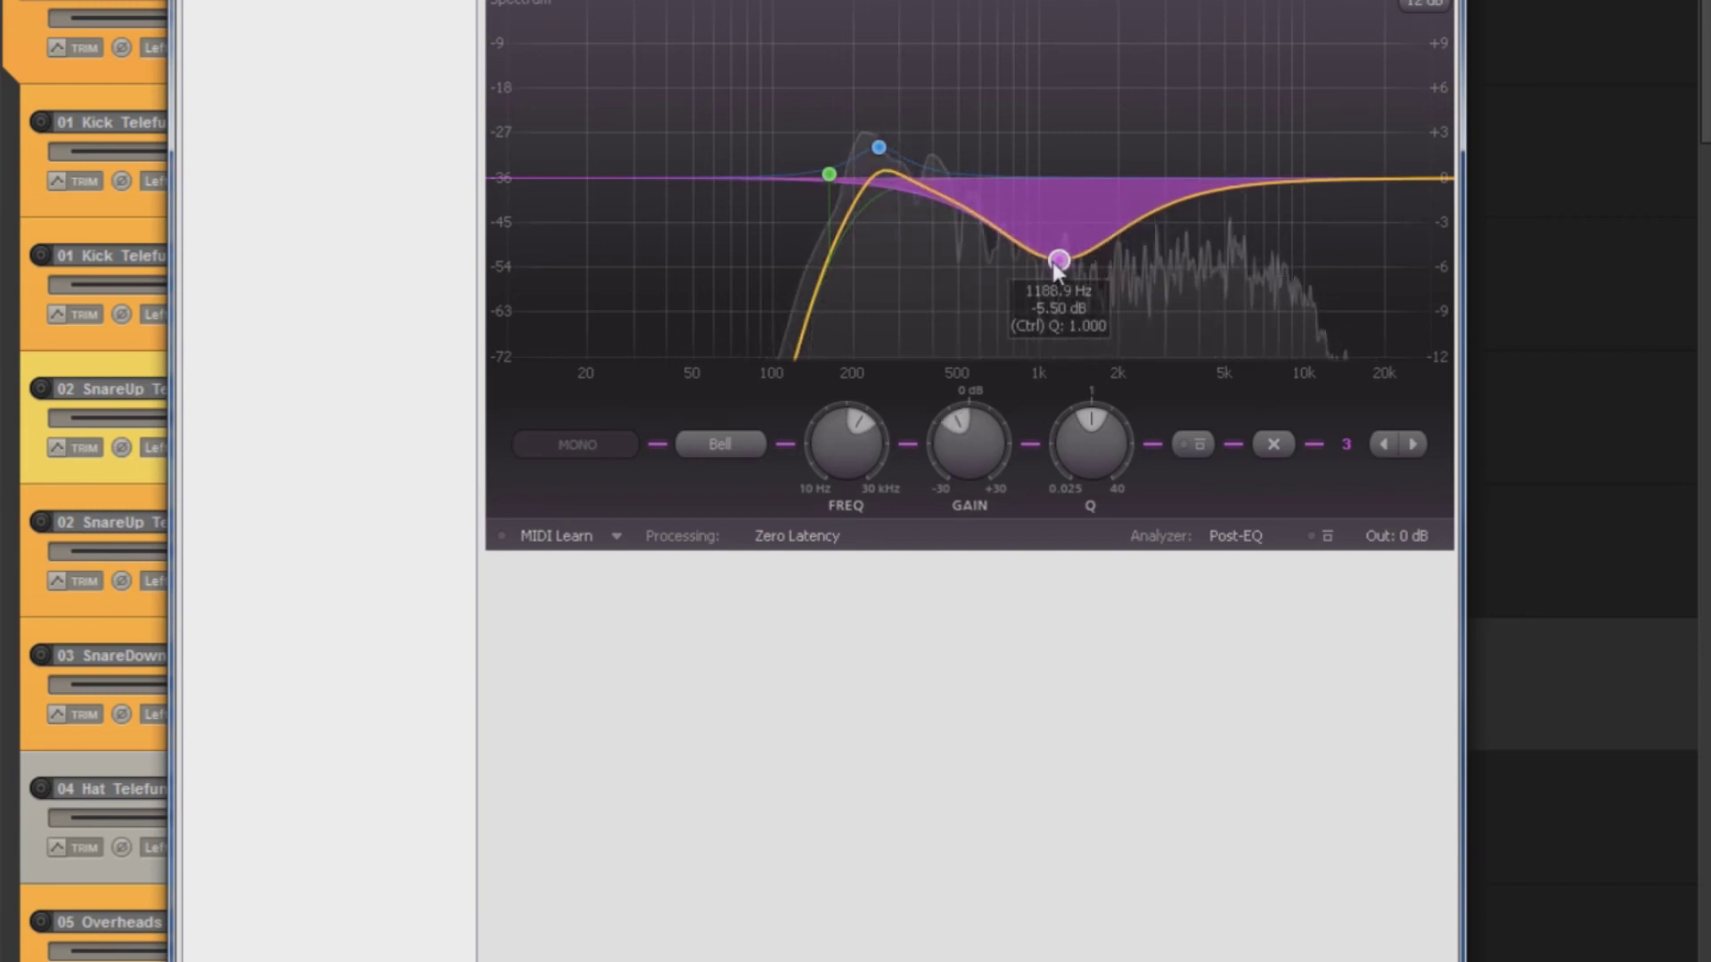
drag(1257, 191, 1274, 158)
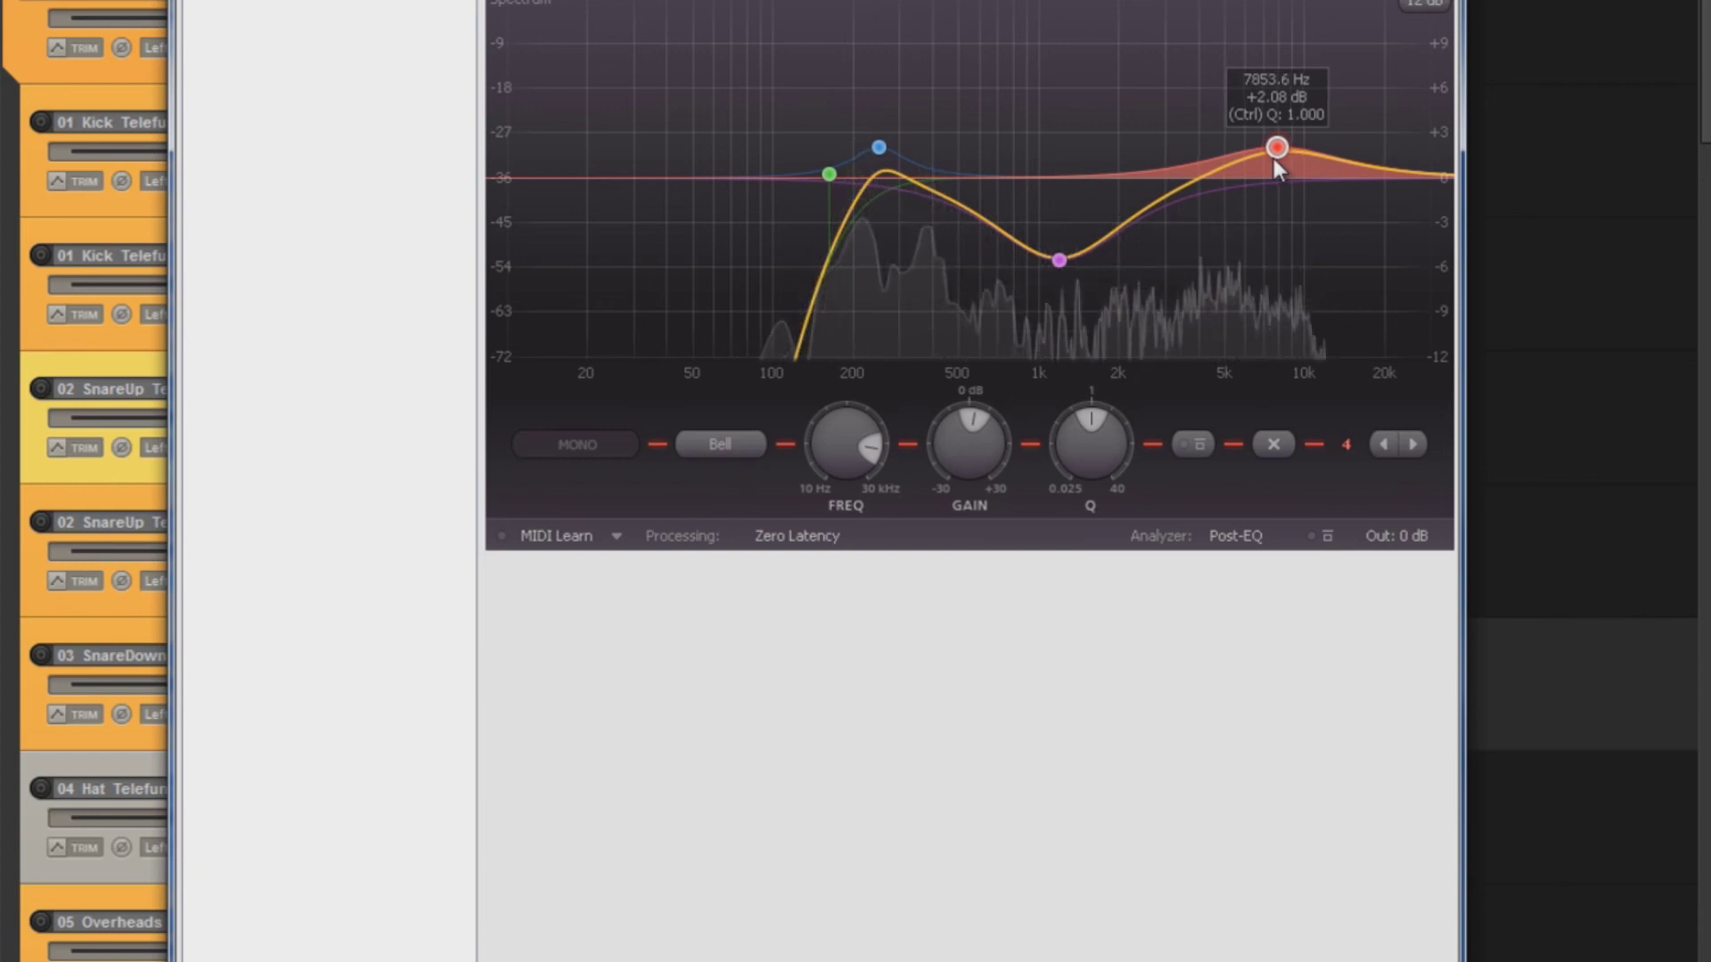
drag(1274, 158, 1271, 163)
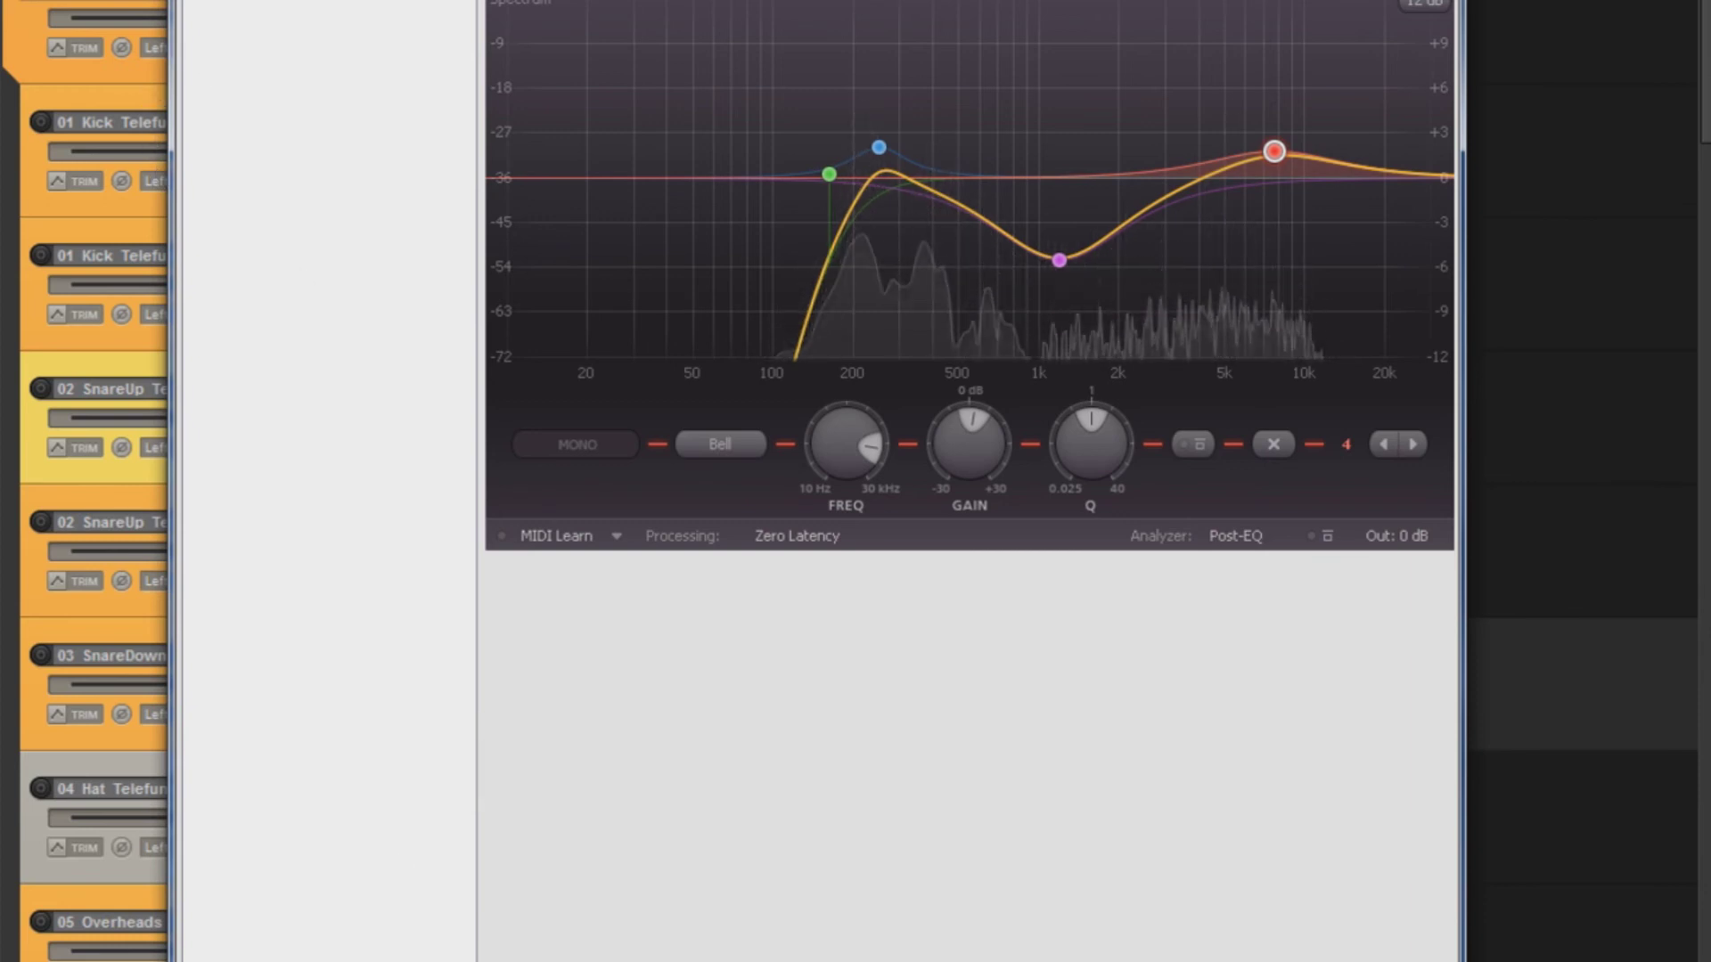
Add the Waves C1 gate Mono plug-in to the bottom snare track after the EQ.
double_click(431, 875)
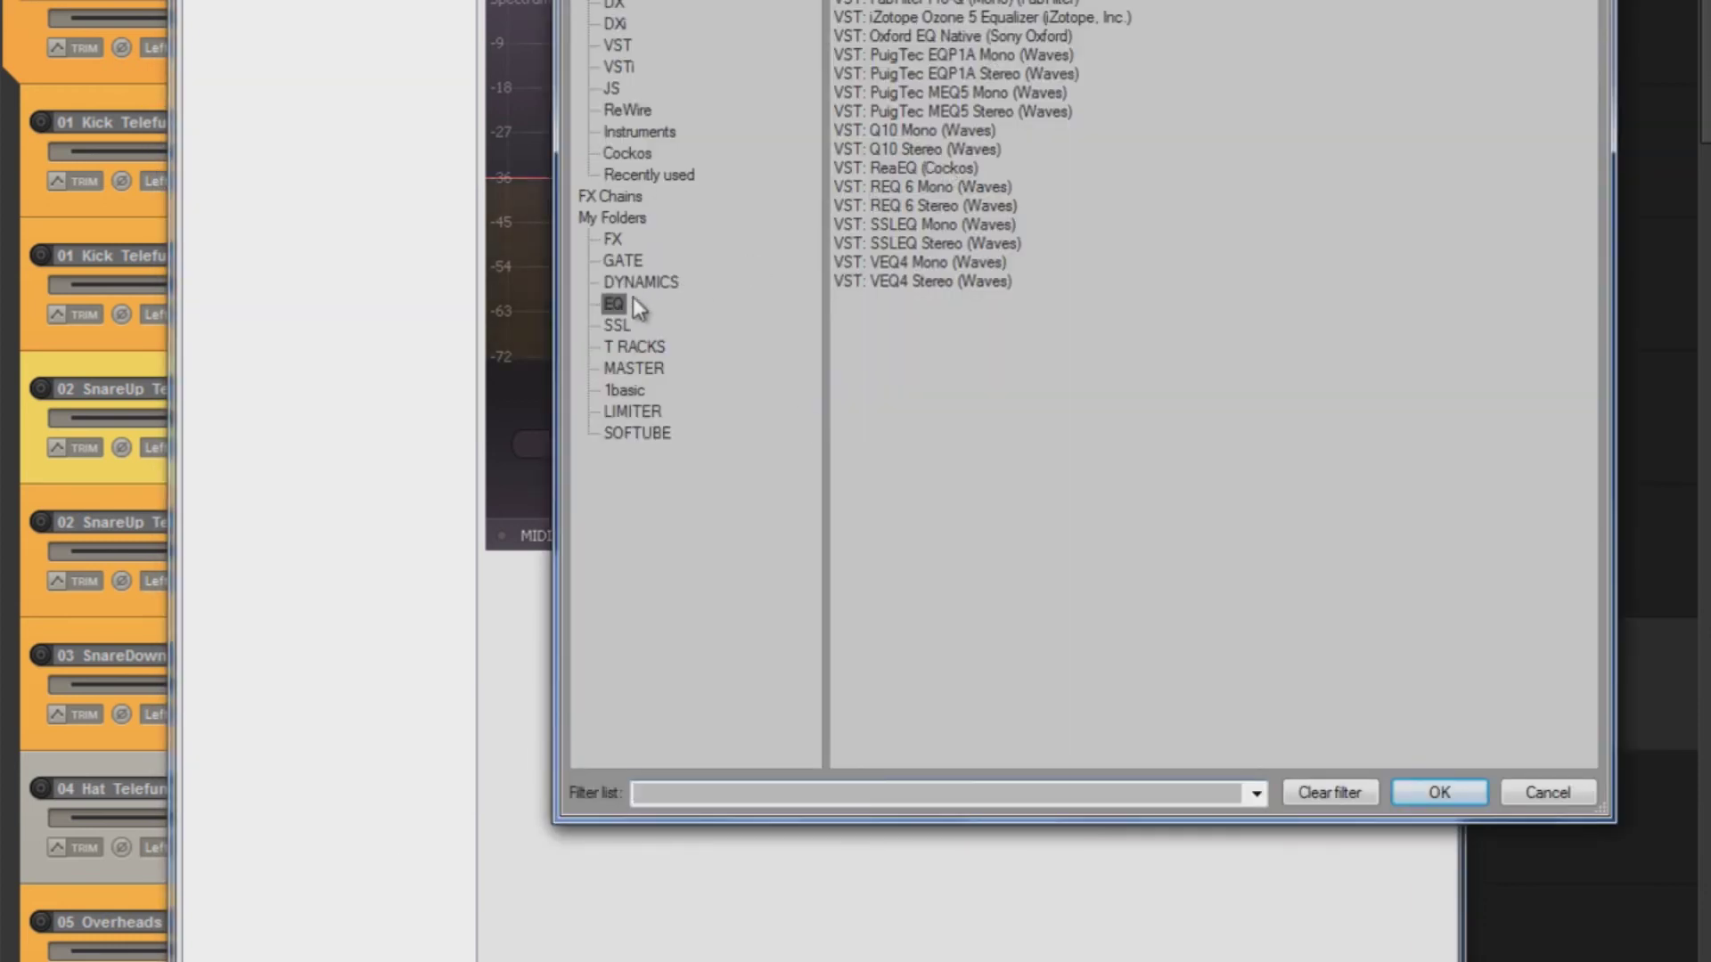
click(622, 264)
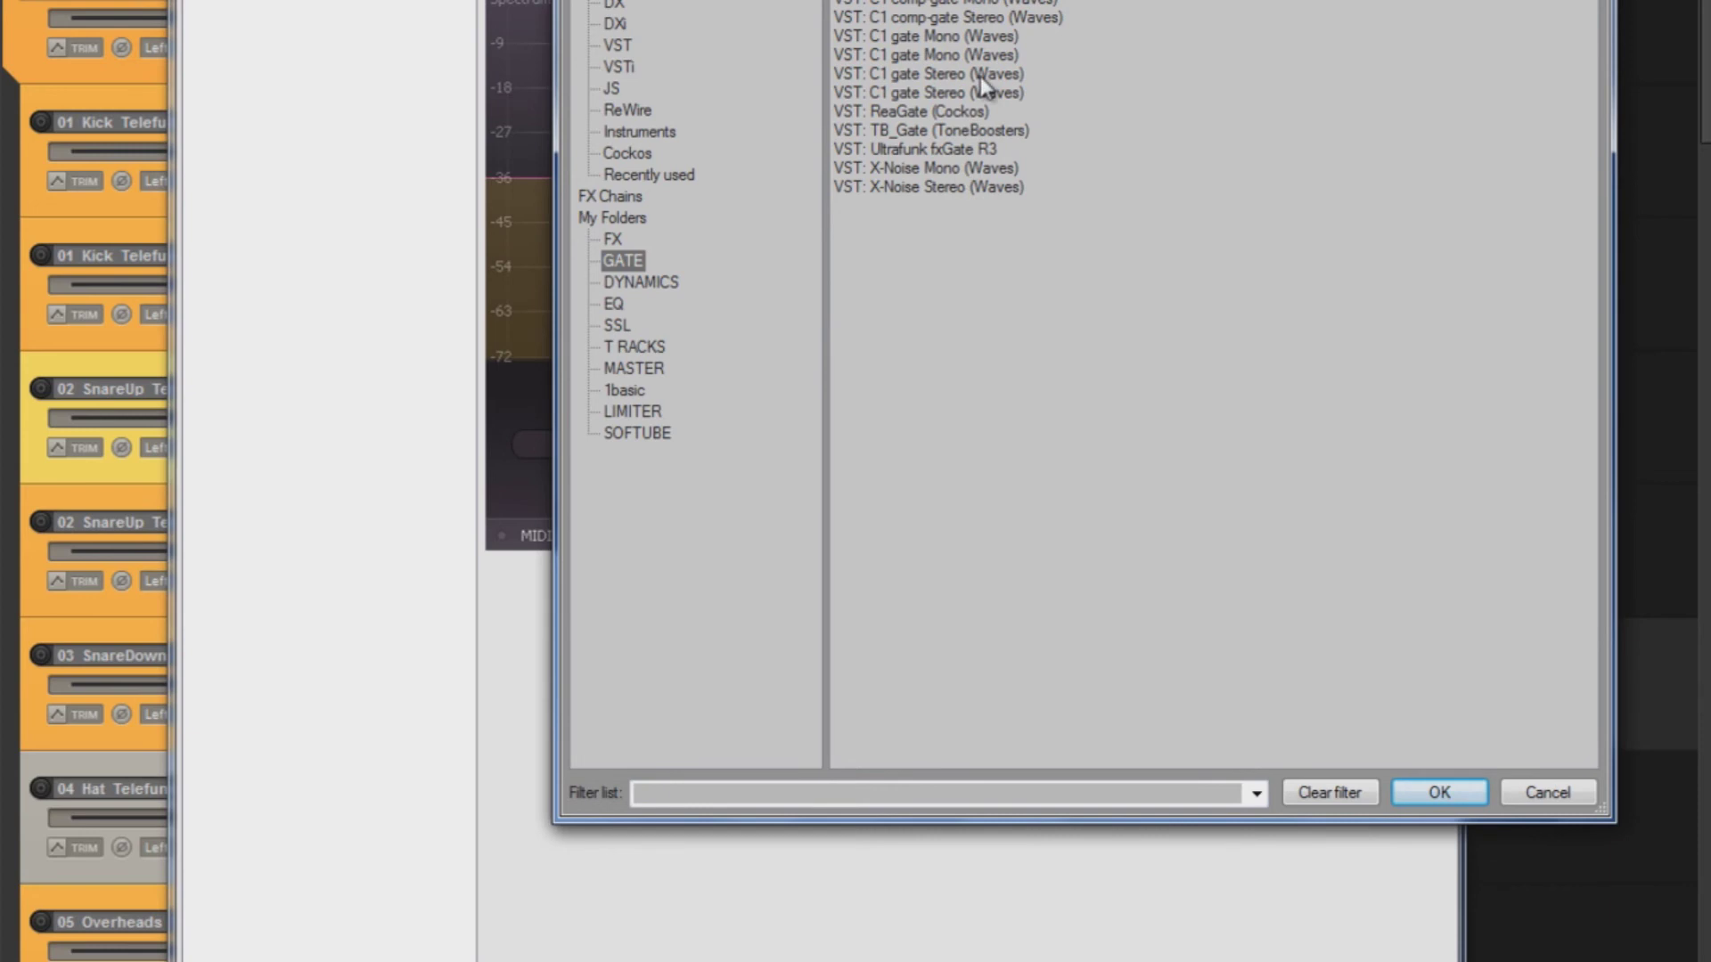
double_click(943, 36)
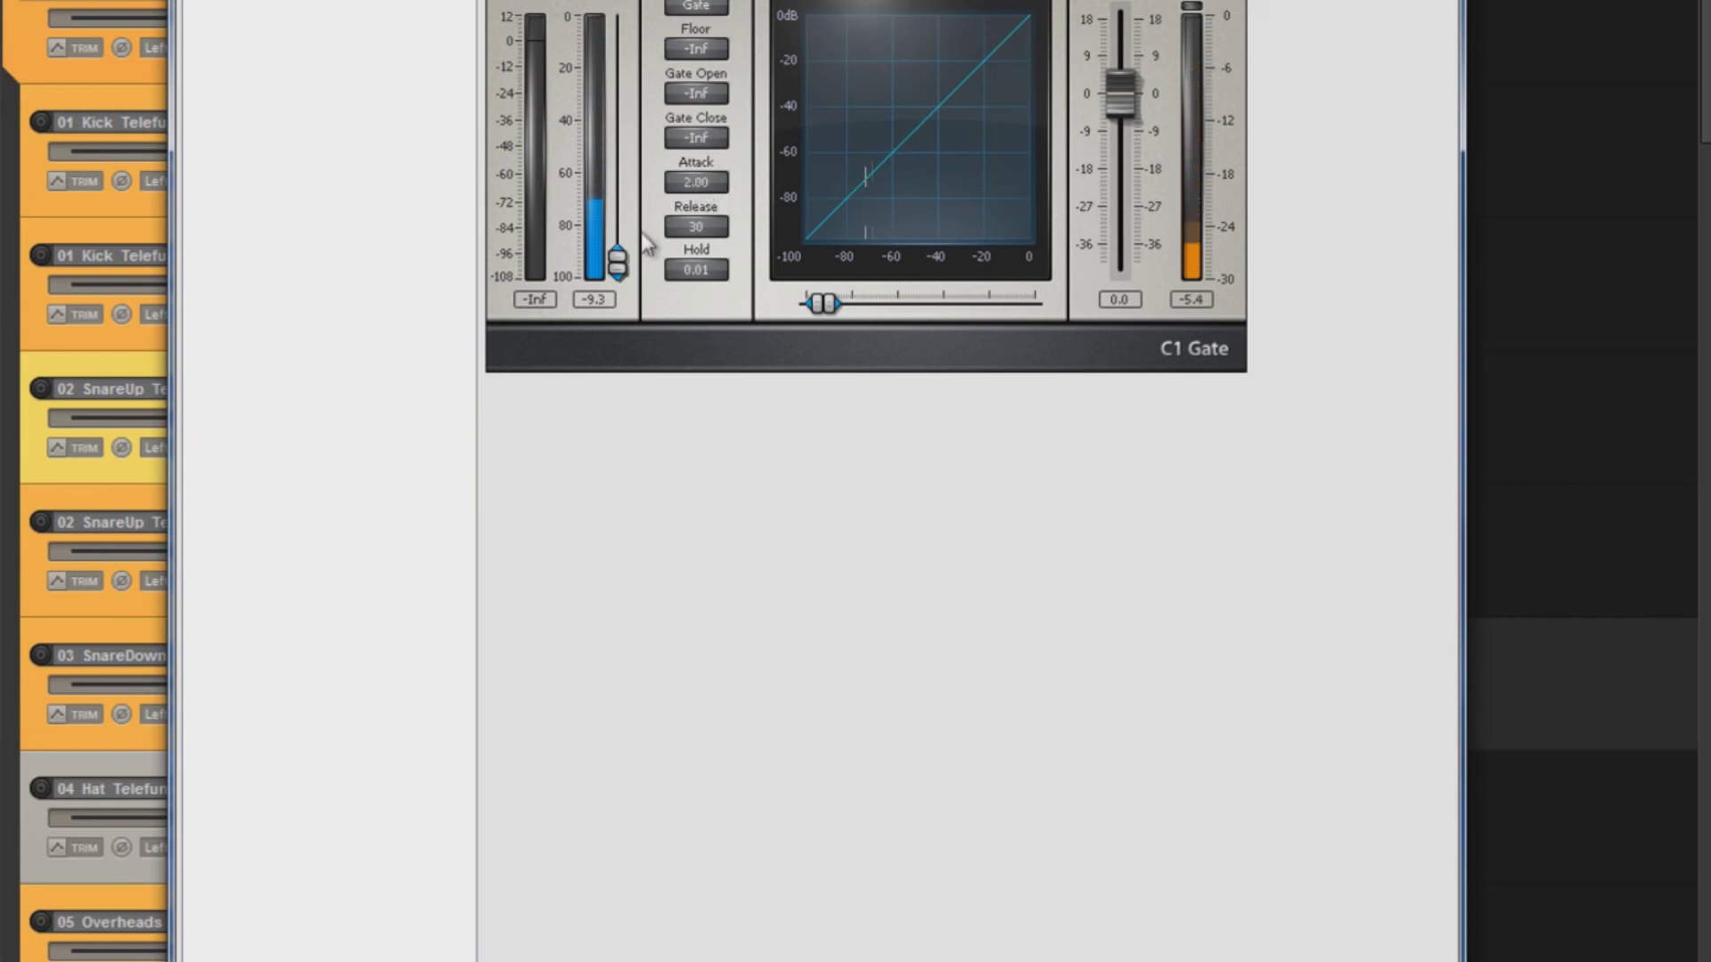
Set the bottom snare gate to open at -32.8 and close at -33.6, and adjust its release time.
drag(617, 262, 616, 116)
drag(863, 485, 856, 460)
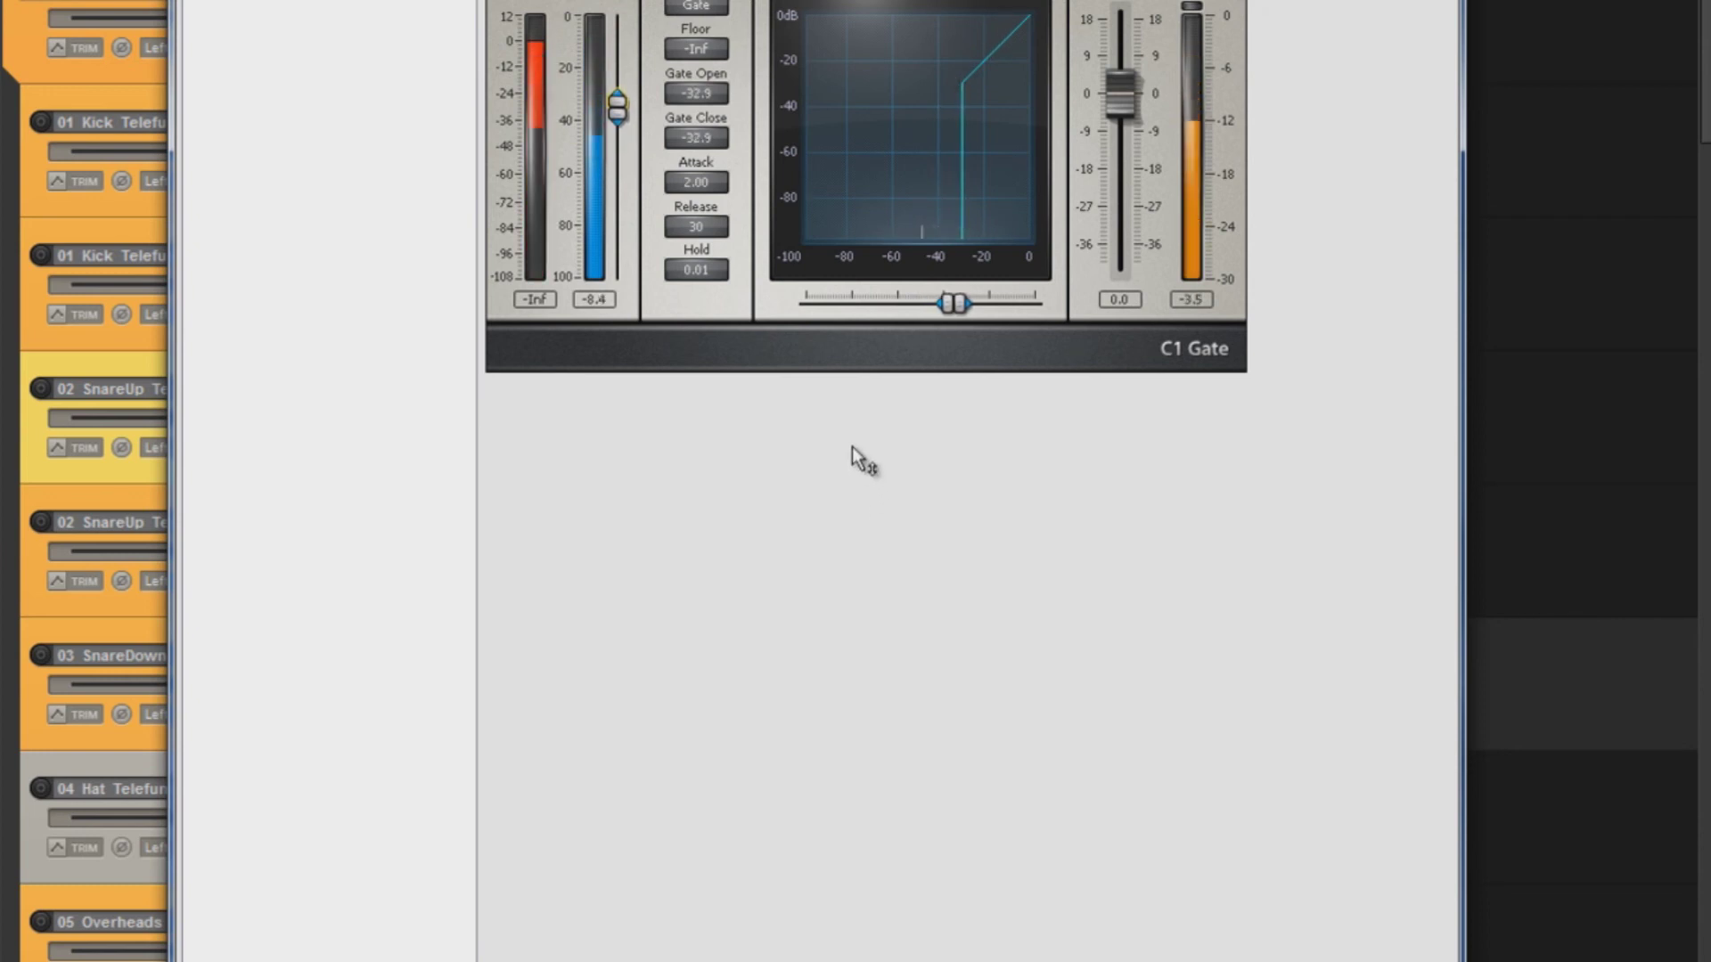
drag(852, 447, 852, 445)
drag(621, 104, 617, 123)
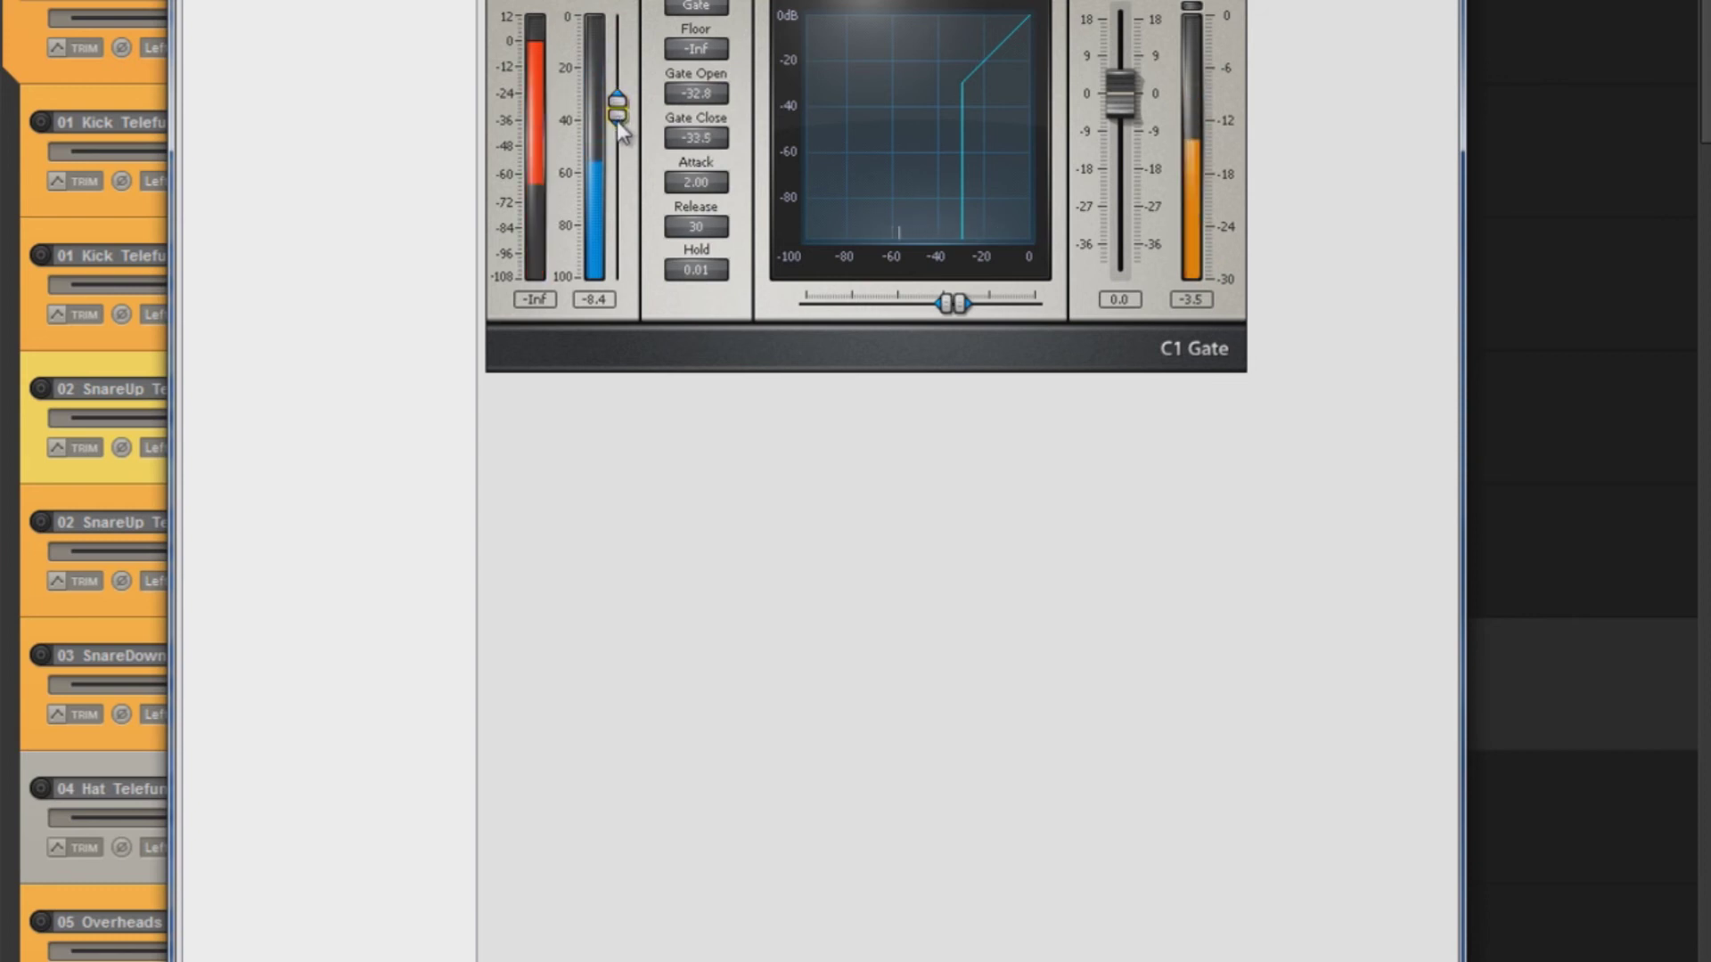
drag(617, 120, 617, 121)
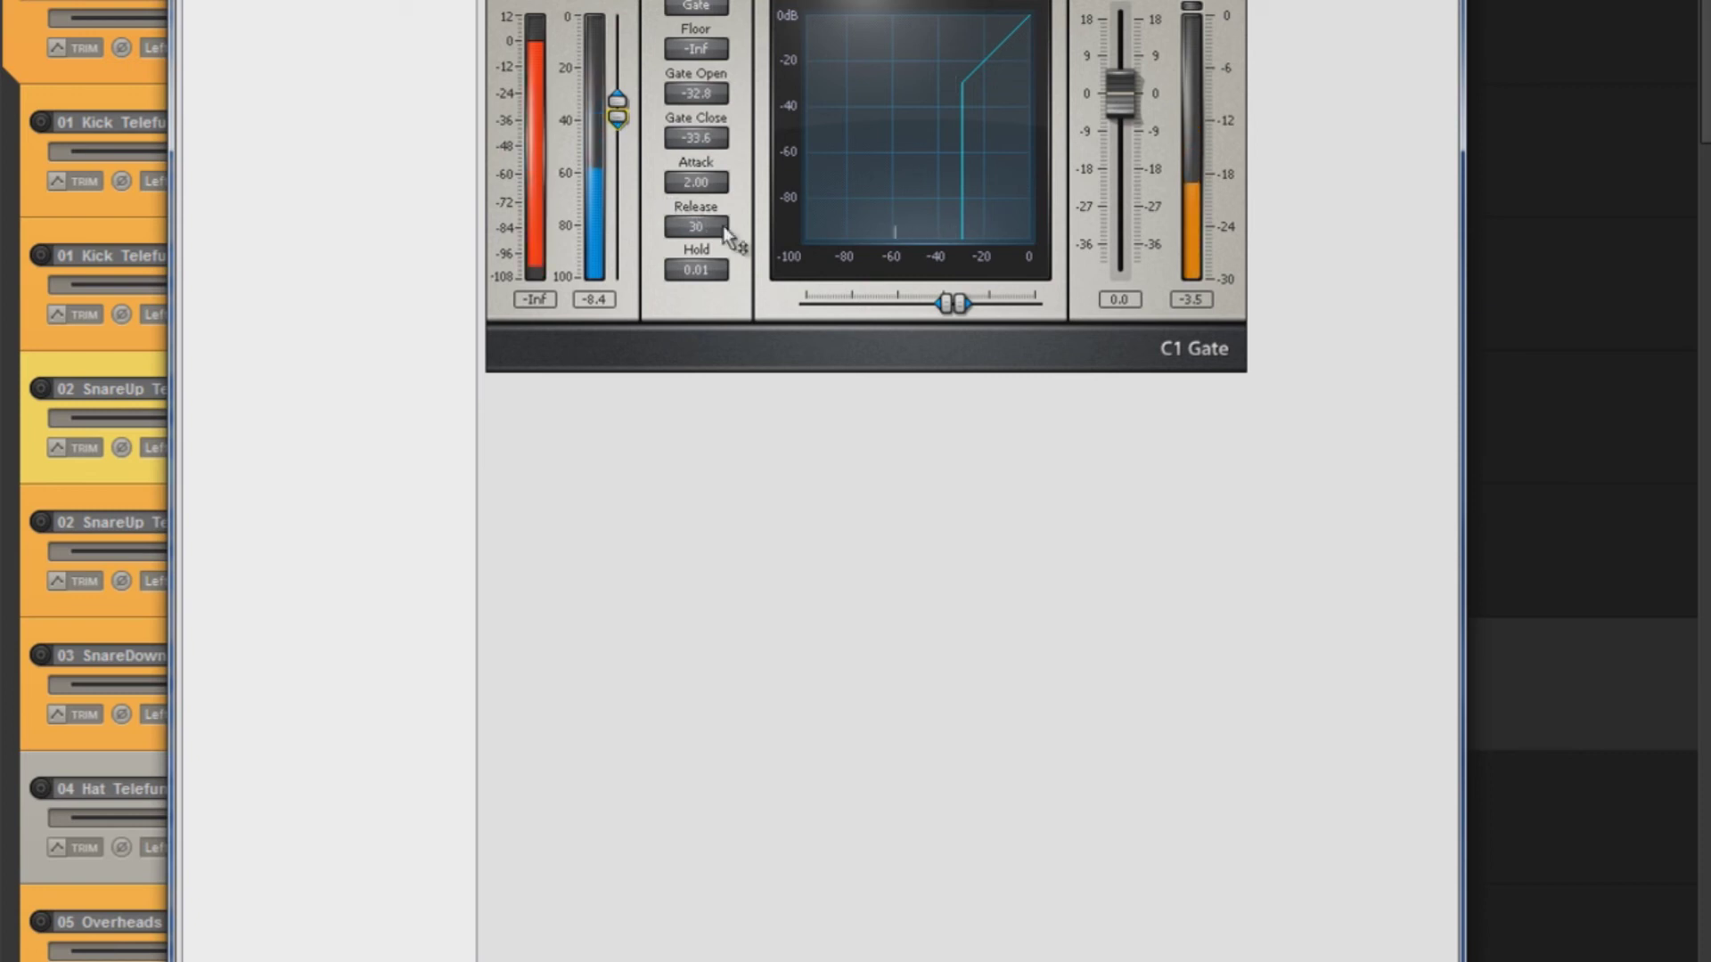
drag(708, 223, 713, 138)
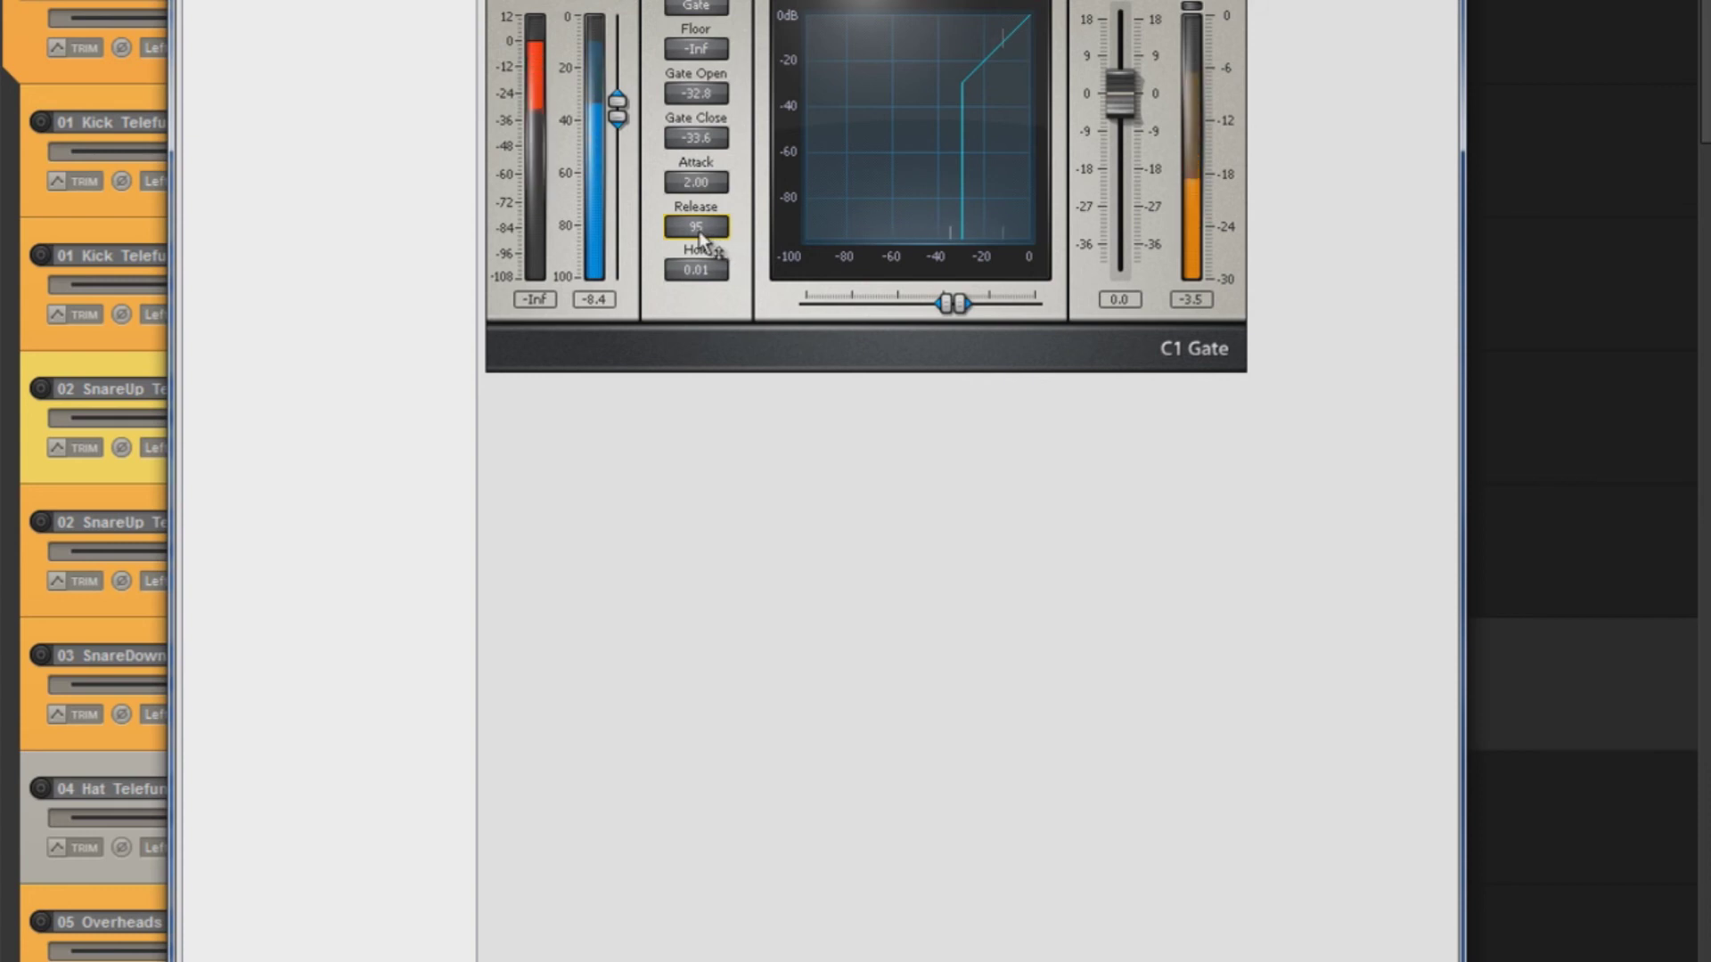
scroll(698, 226, up, 2)
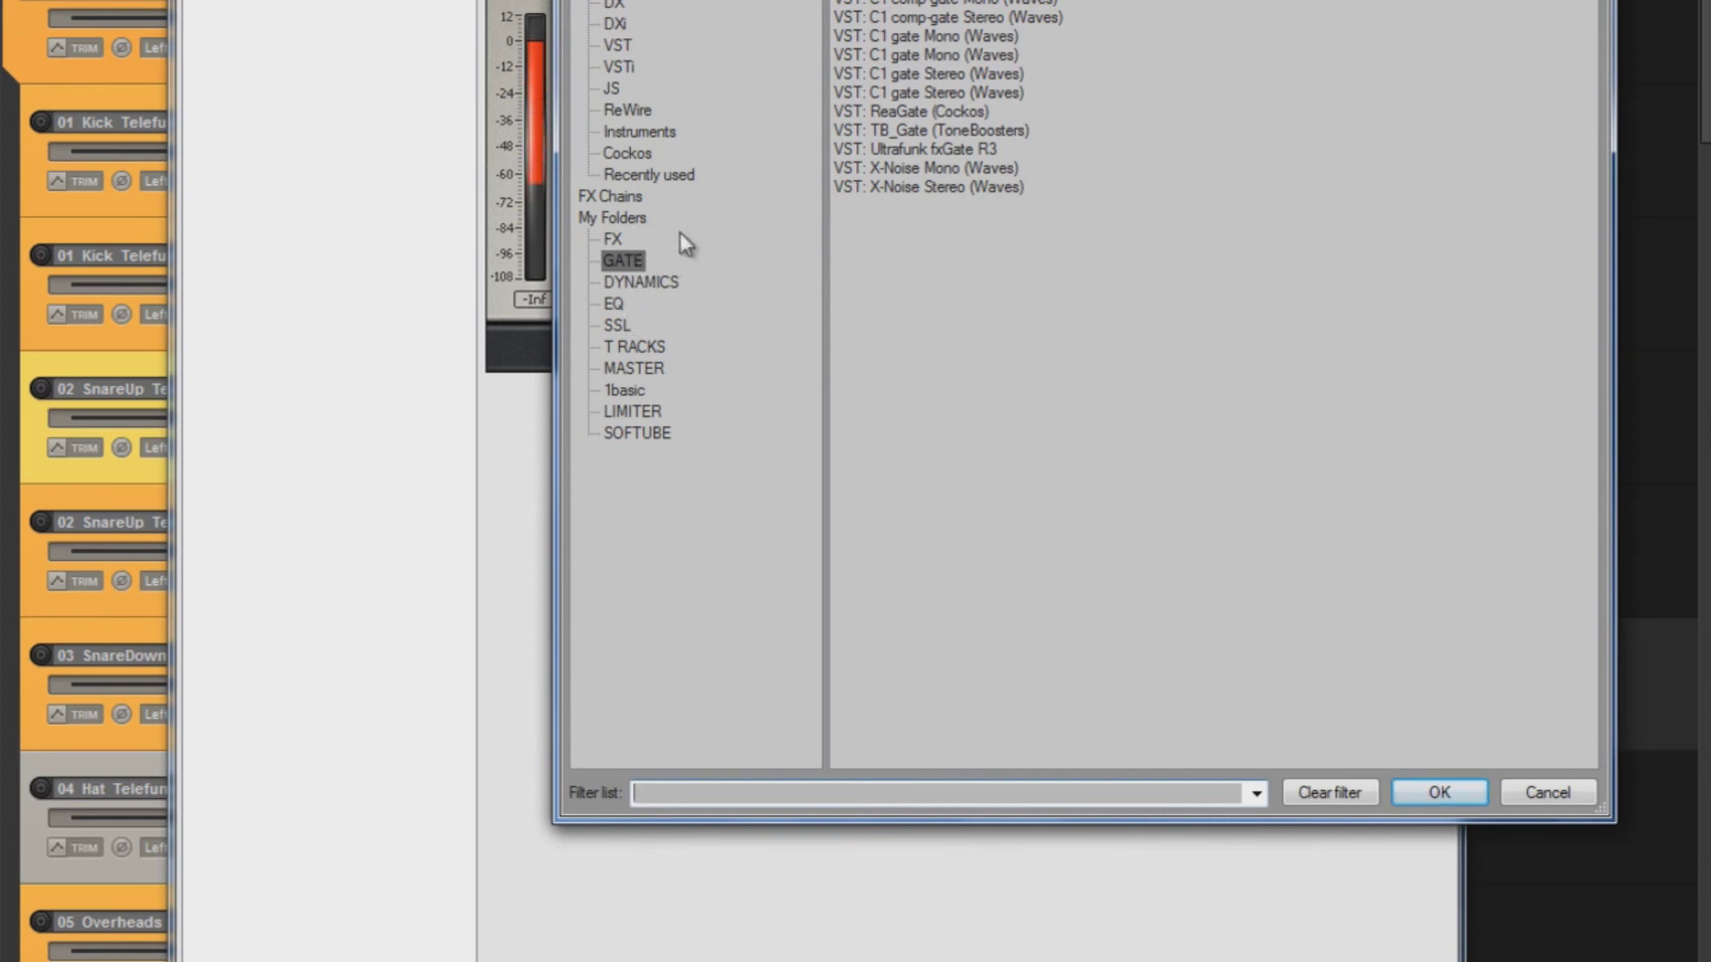
Add the Waves C1 compressor to the bottom snare track after the gate and set its ratio to 4.34:1.
click(664, 283)
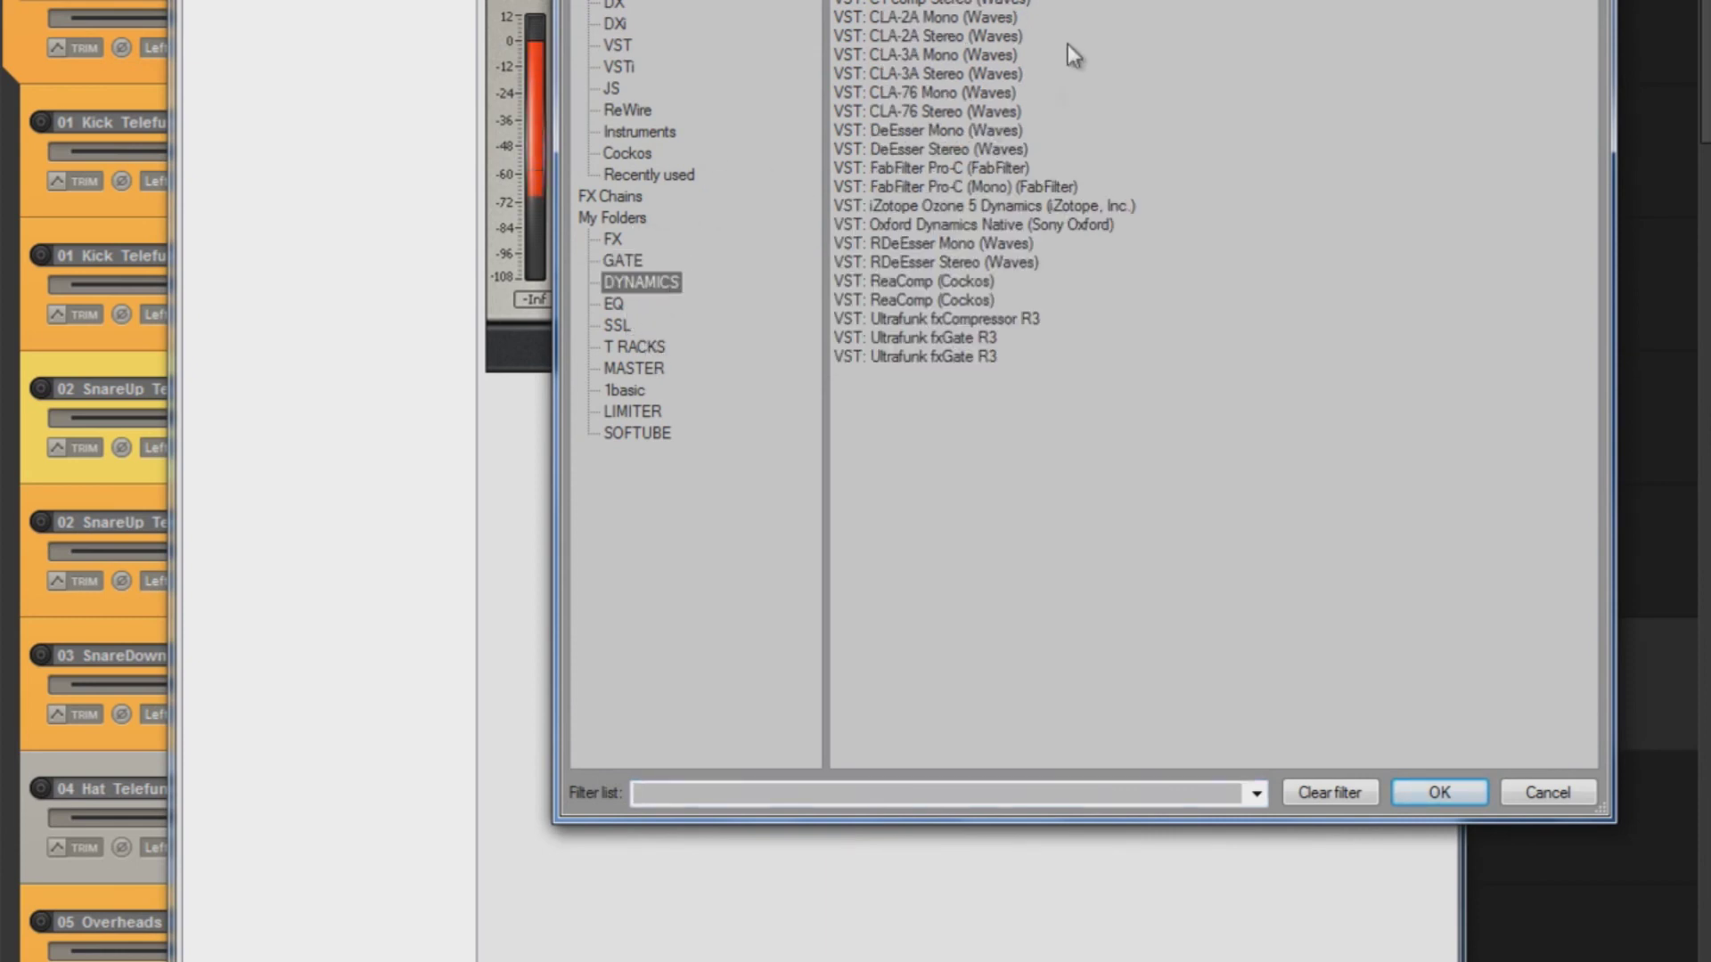
double_click(993, 2)
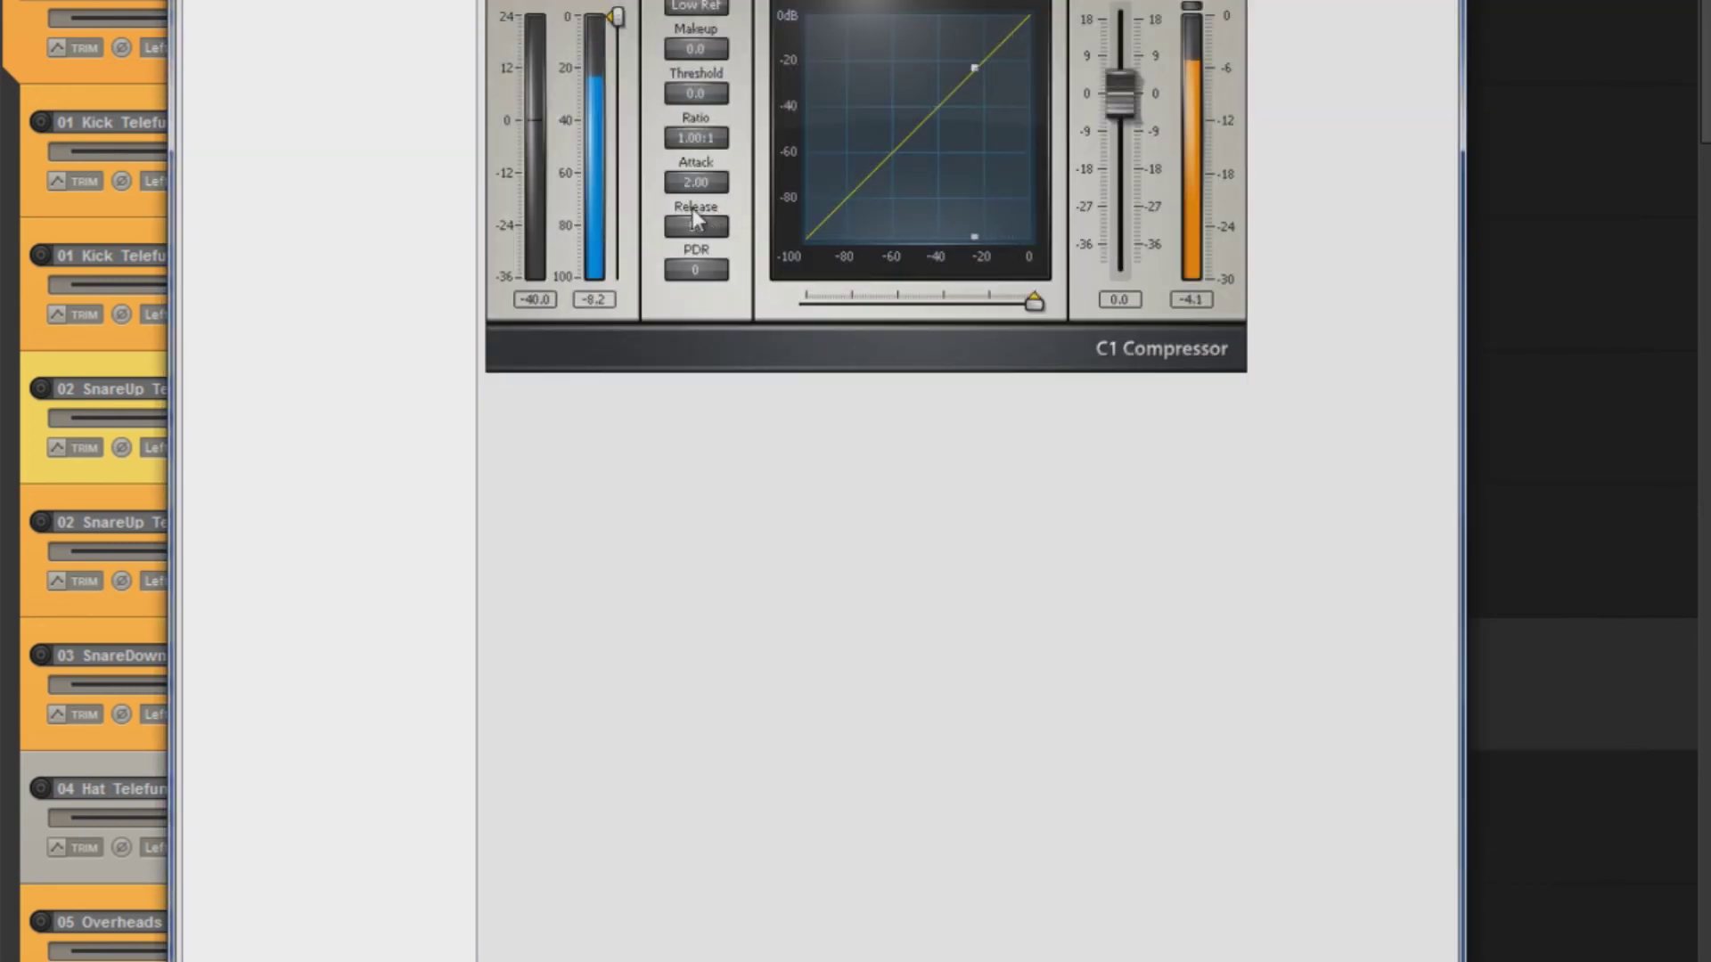
click(677, 136)
drag(720, 94, 611, 40)
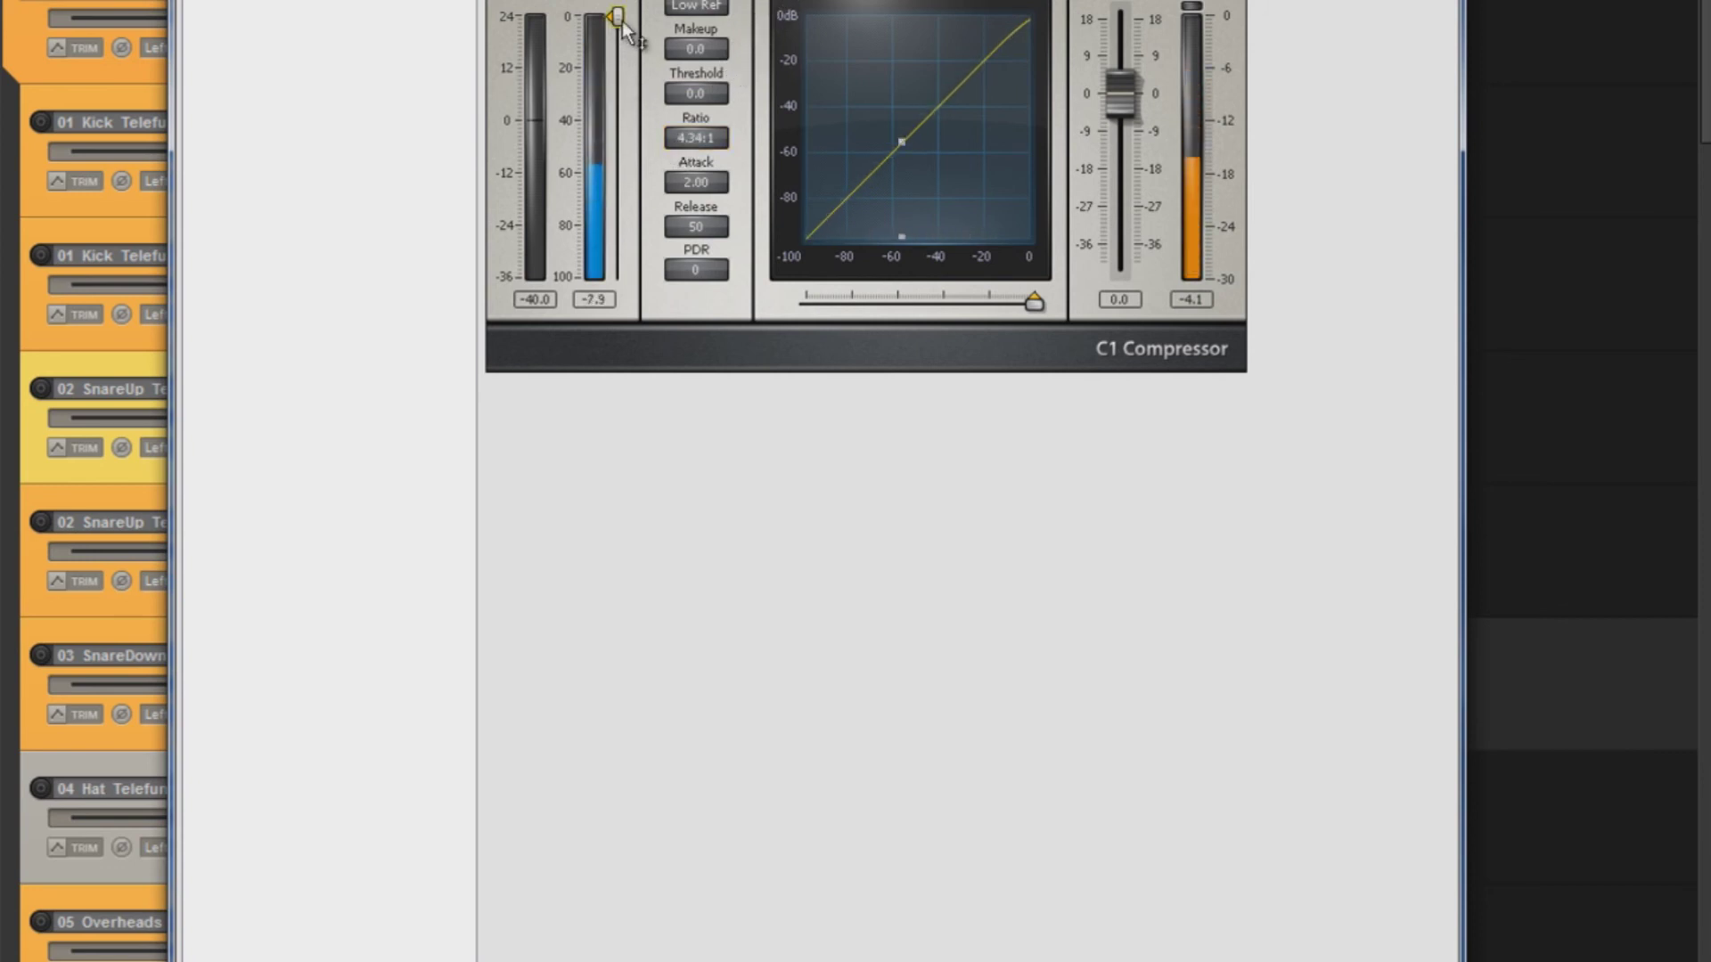
Set the bottom snare compressor's threshold to -40.0, attack to 171.79 and makeup gain to 5.0, and close the effects window.
drag(612, 44, 567, 235)
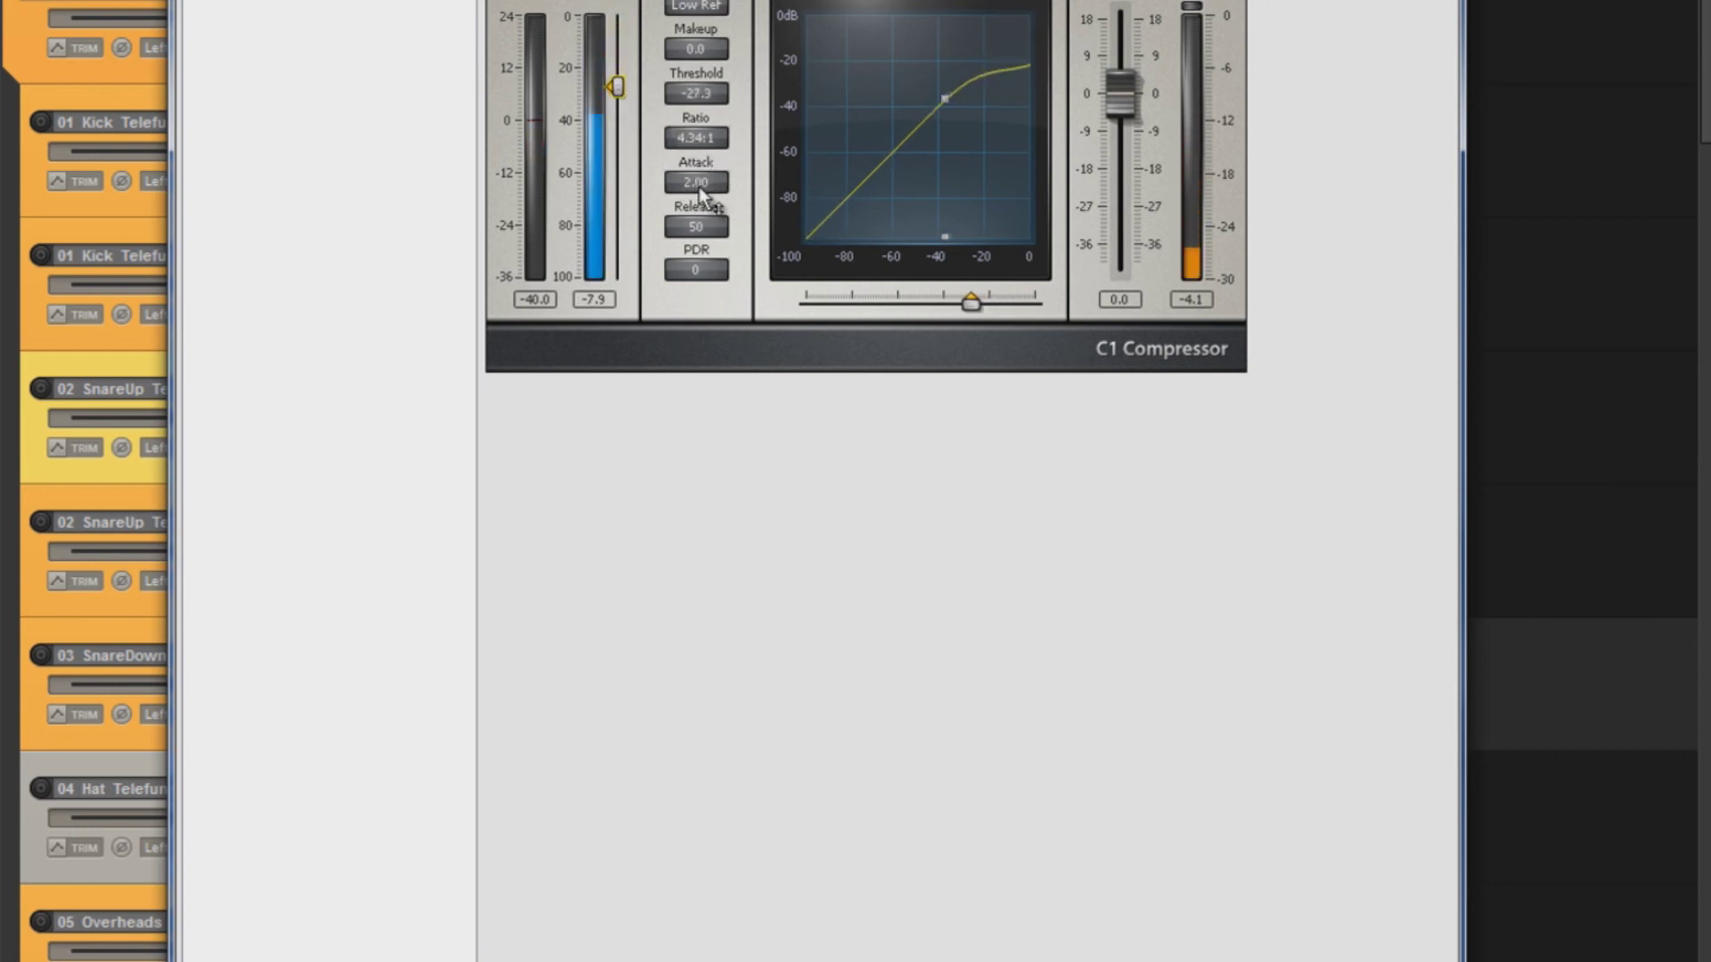
mouse_move(699, 196)
mouse_down()
mouse_move(670, 21)
mouse_move(693, 0)
mouse_move(699, 180)
mouse_up()
mouse_move(620, 89)
mouse_down()
mouse_move(616, 146)
mouse_move(617, 111)
mouse_up()
drag(587, 178, 567, 290)
mouse_move(704, 51)
mouse_down()
mouse_move(718, 3)
mouse_move(698, 52)
mouse_up()
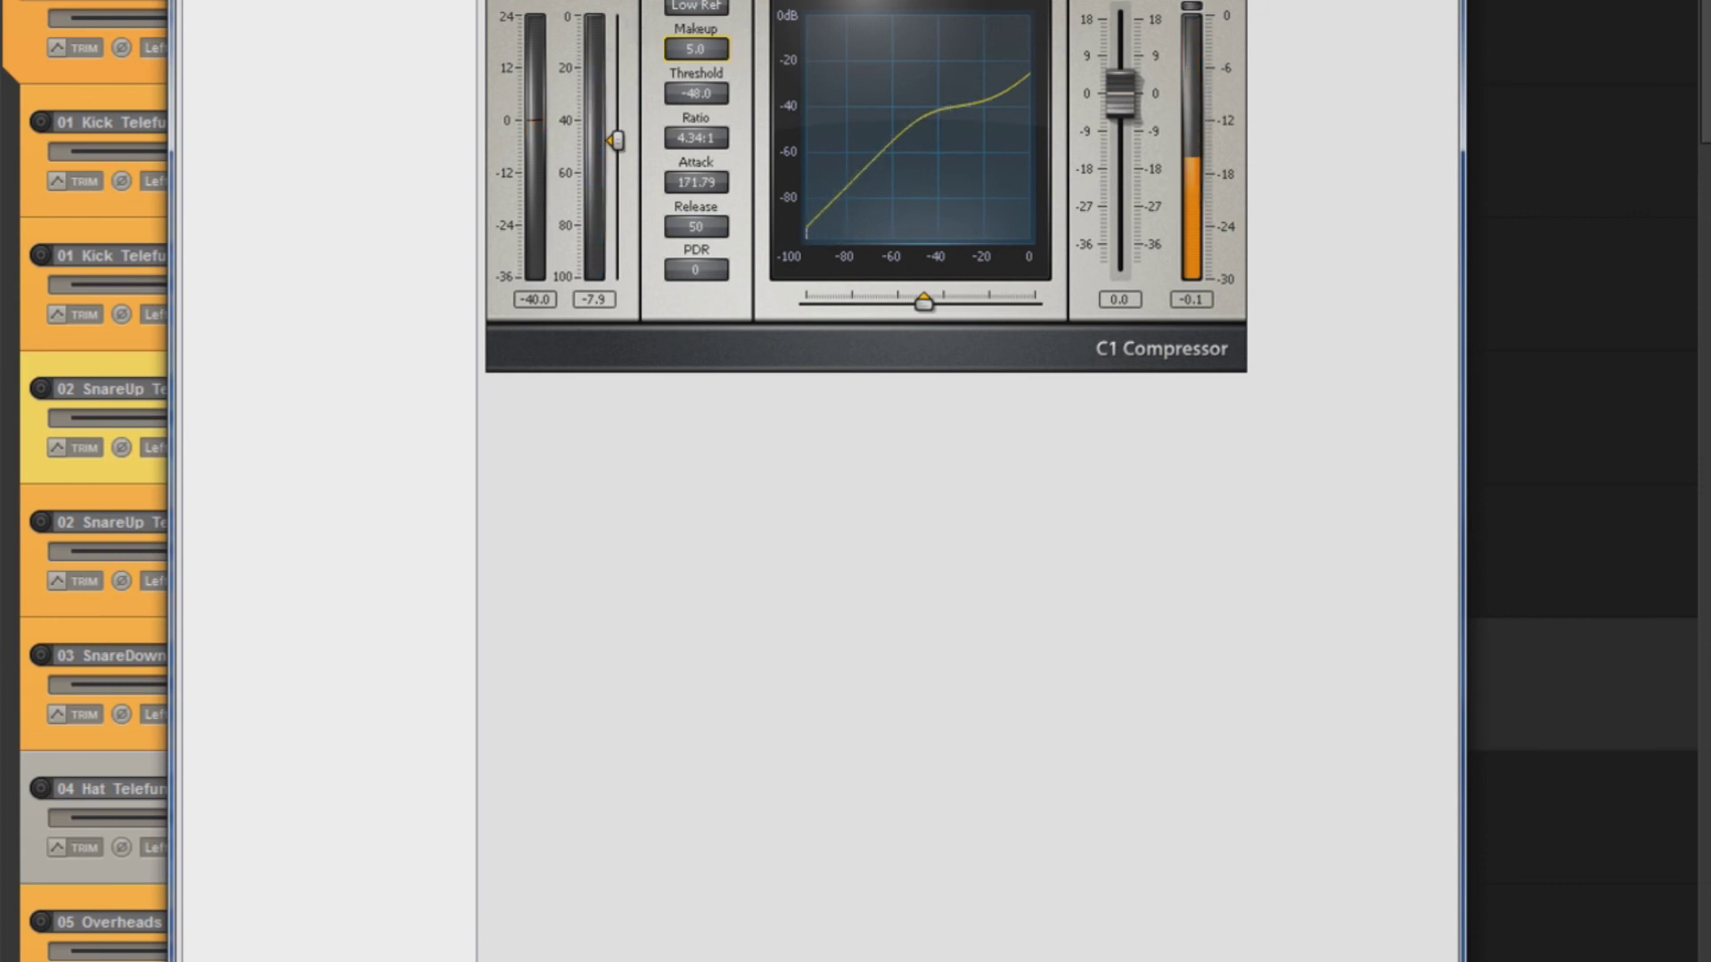
key(Escape)
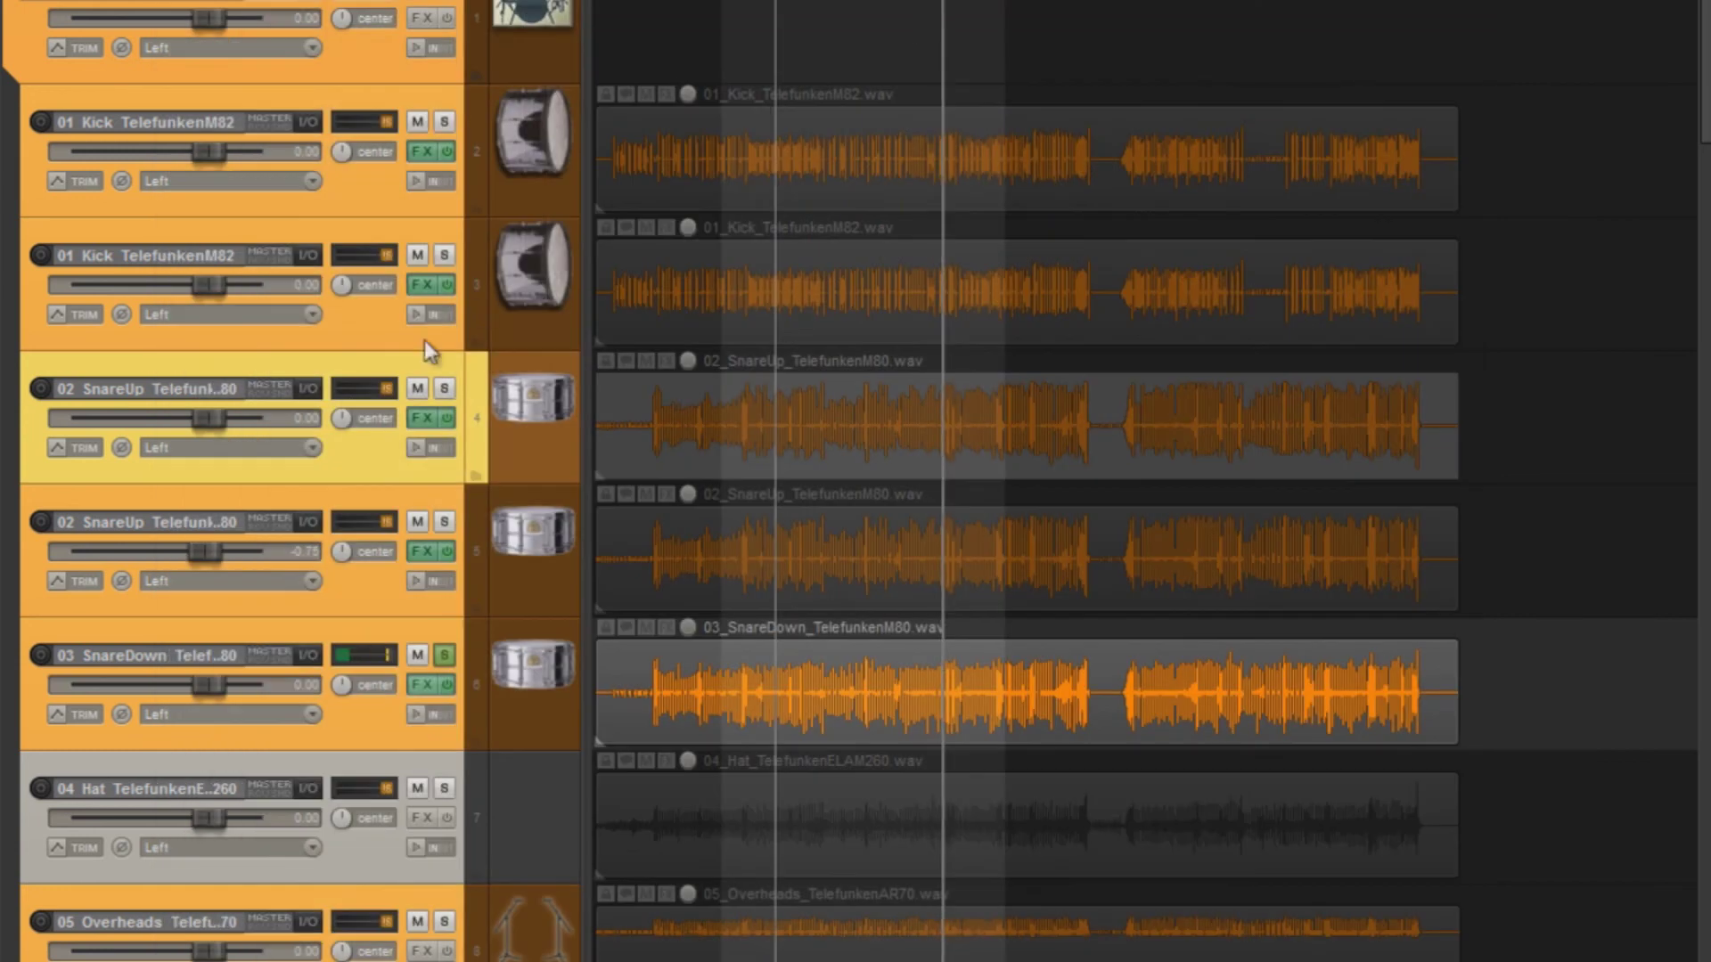
Solo both top snare tracks and both kick tracks together with the bottom snare.
click(444, 522)
click(443, 389)
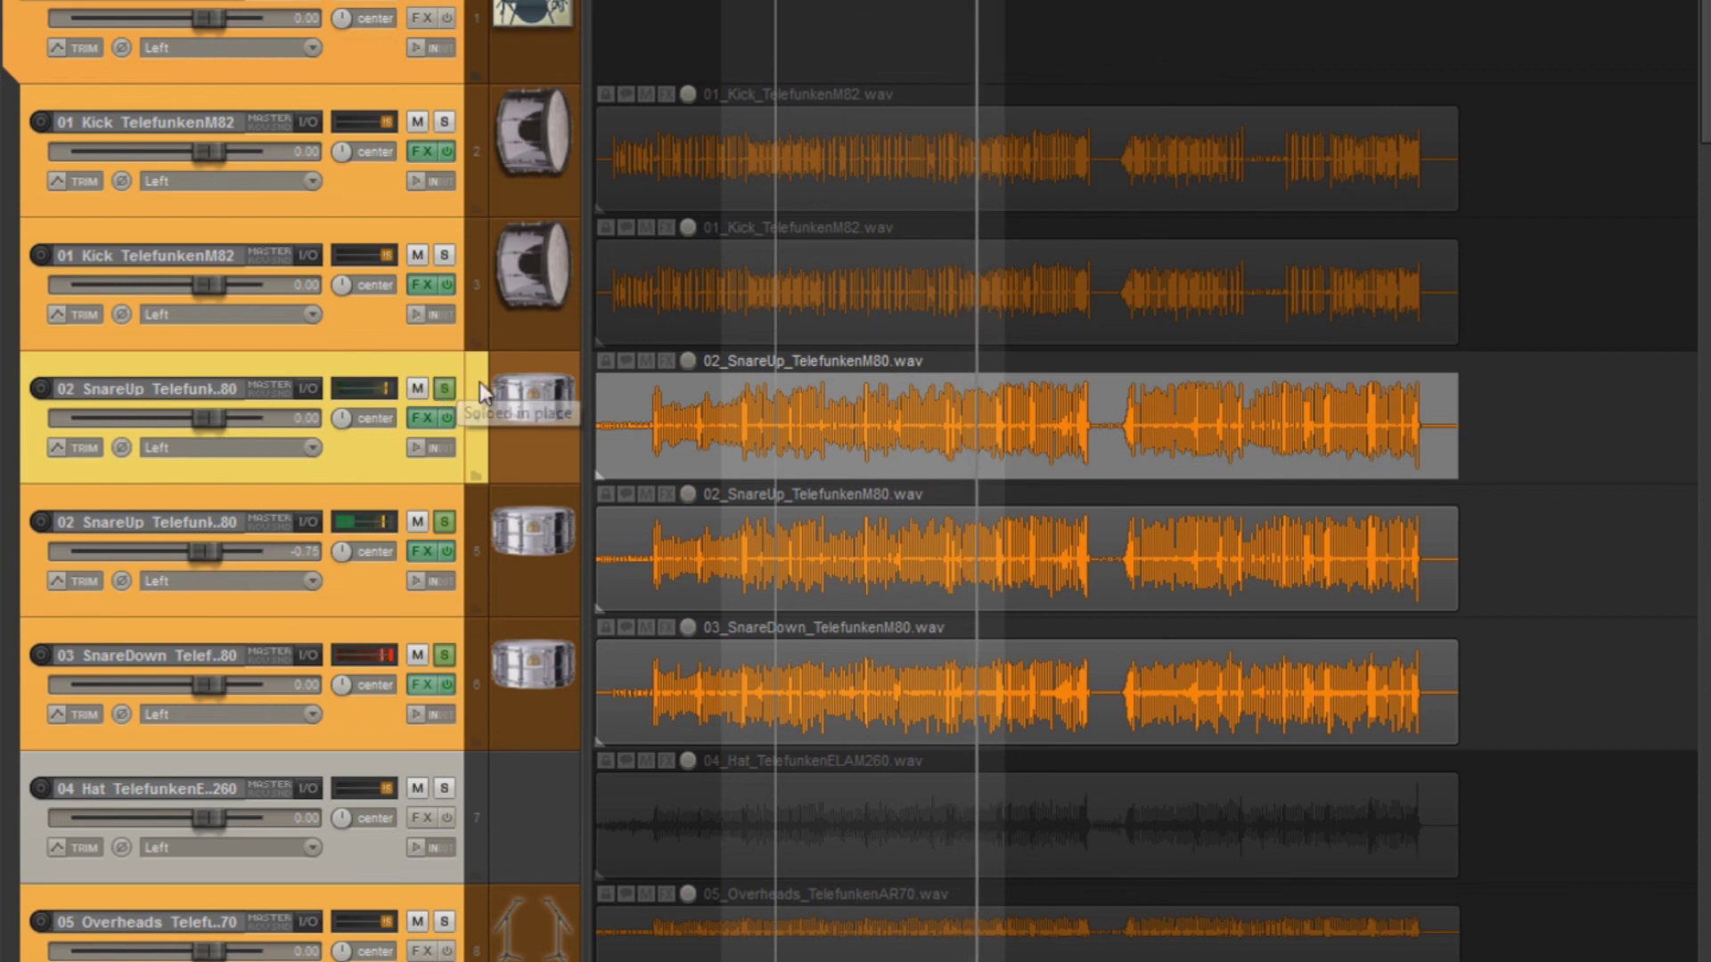
click(451, 115)
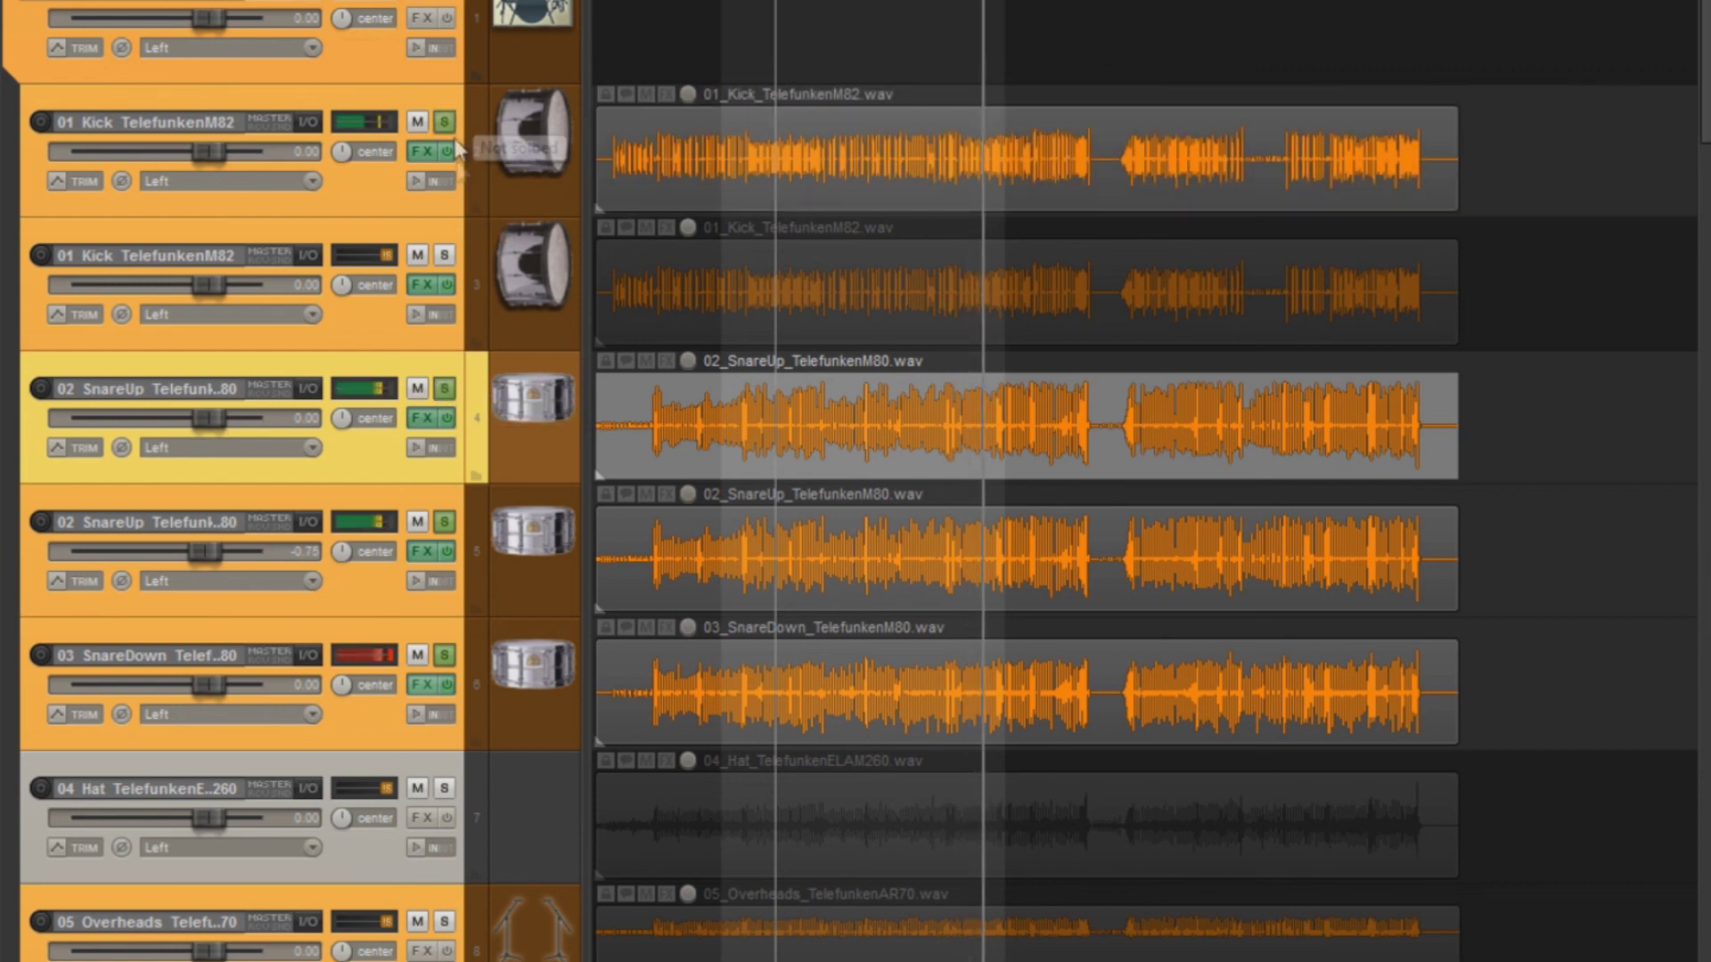
click(451, 257)
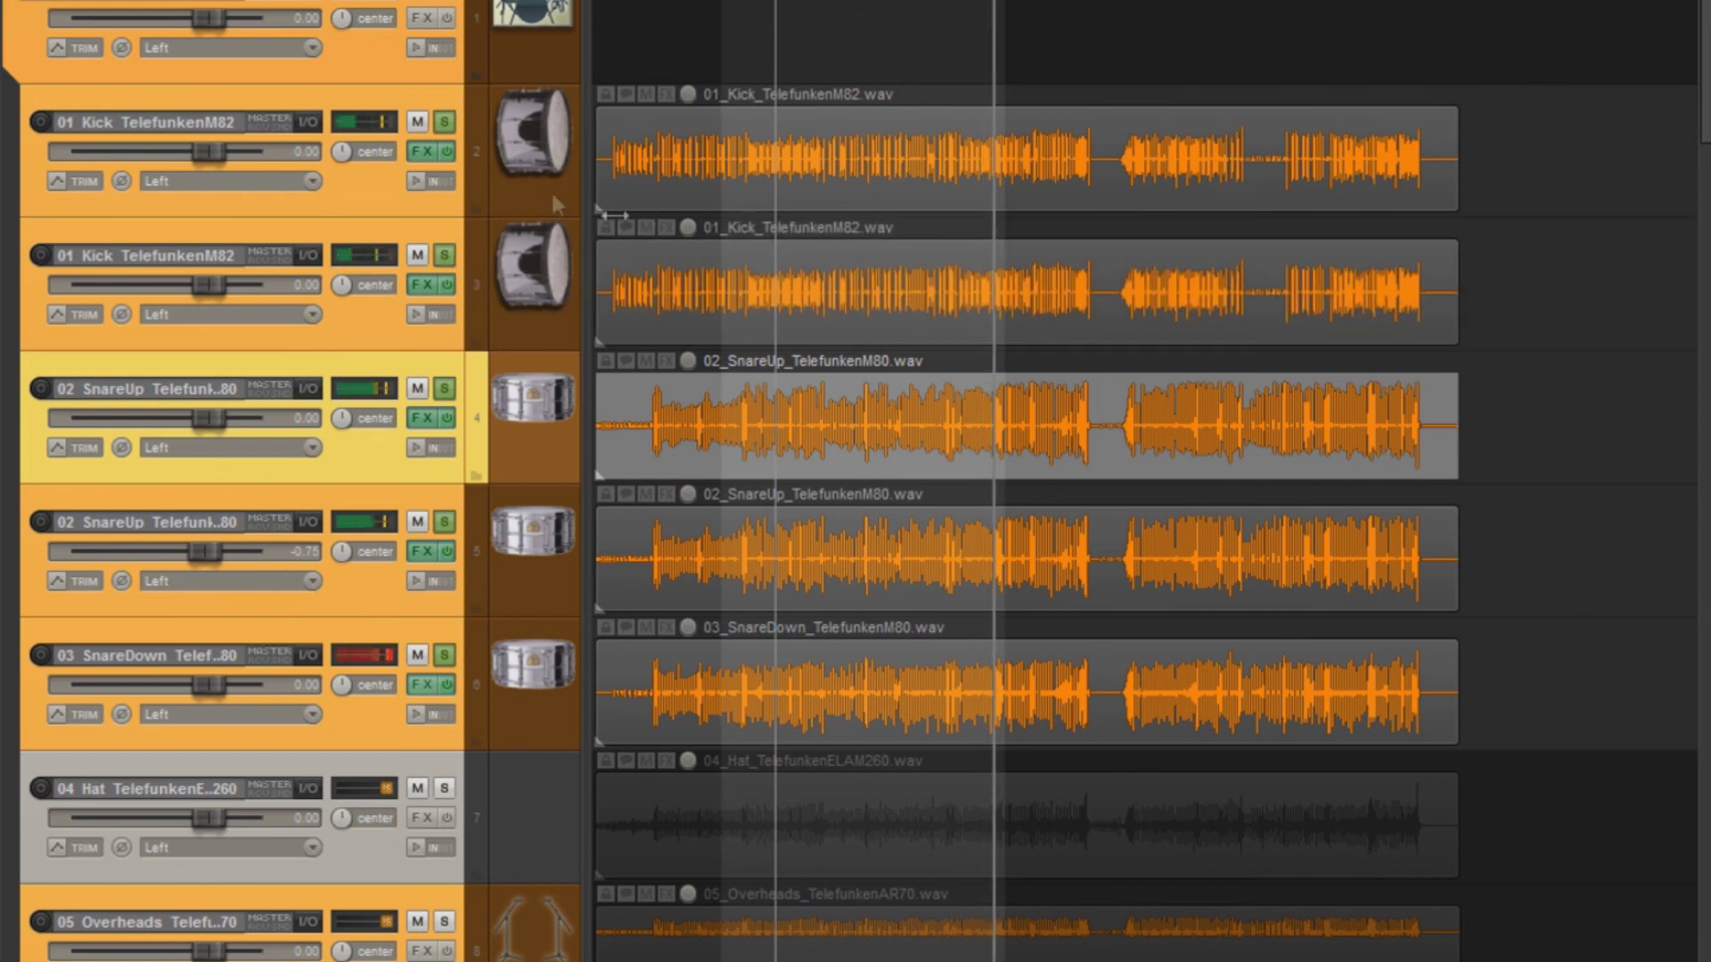
Compare the soloed drums by bypassing and re-enabling the effects on both kick and all three snare tracks, and stop playback.
click(453, 152)
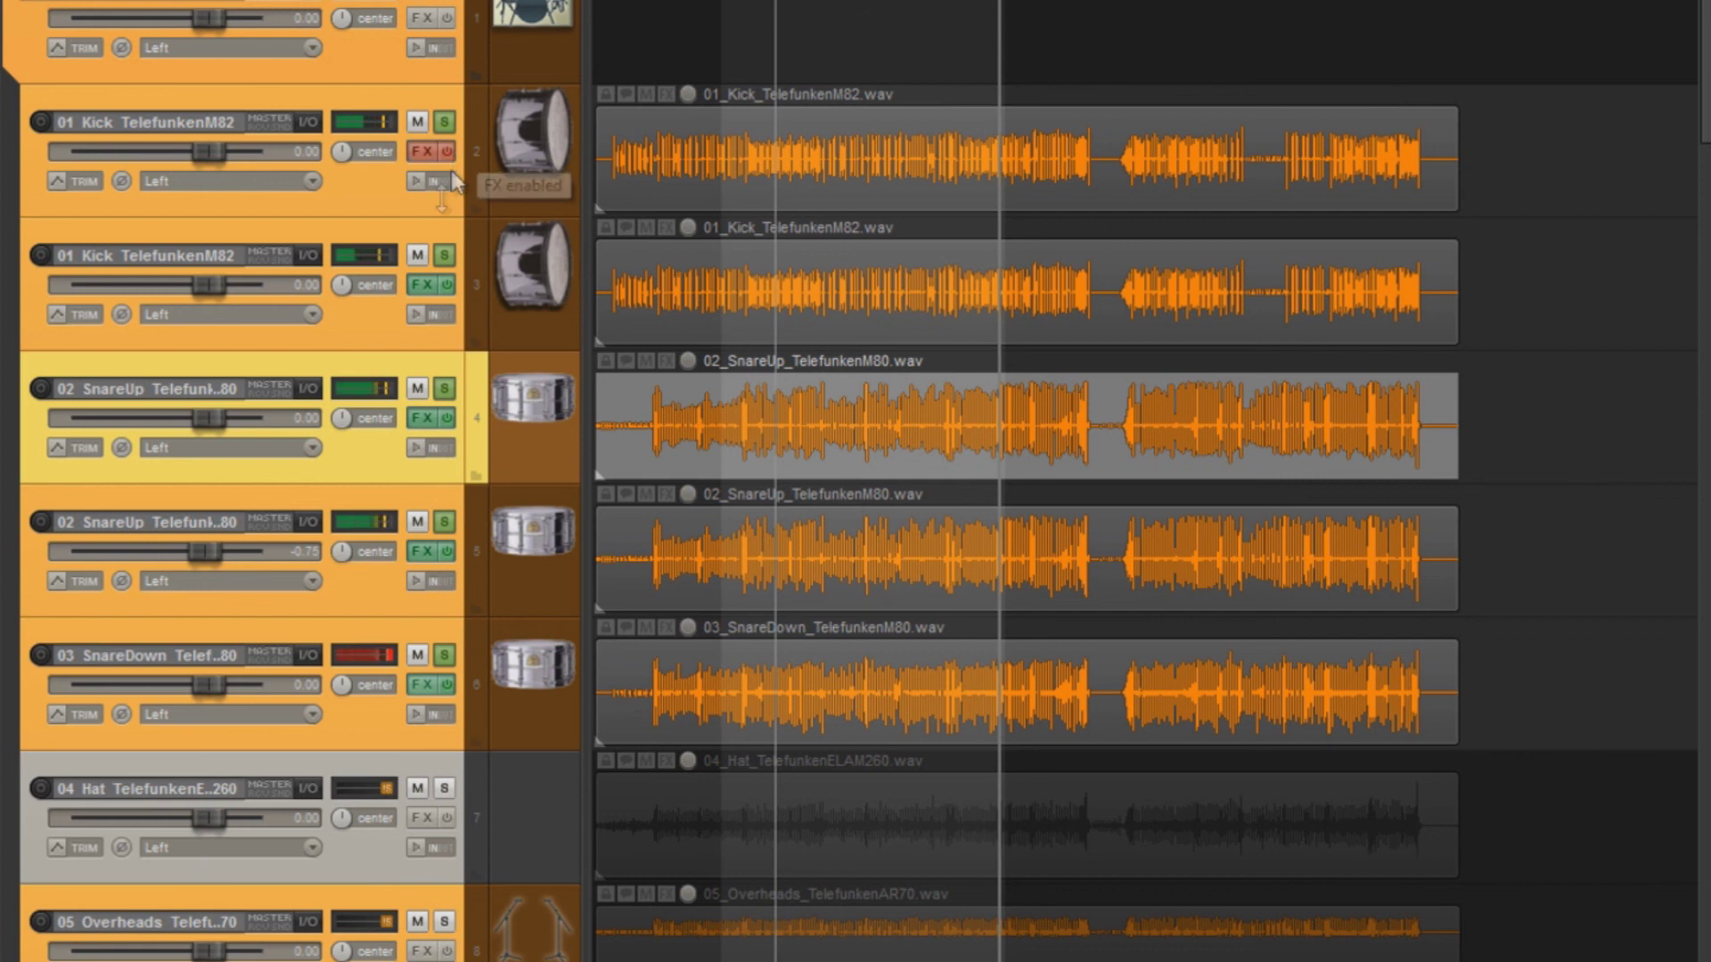
click(448, 284)
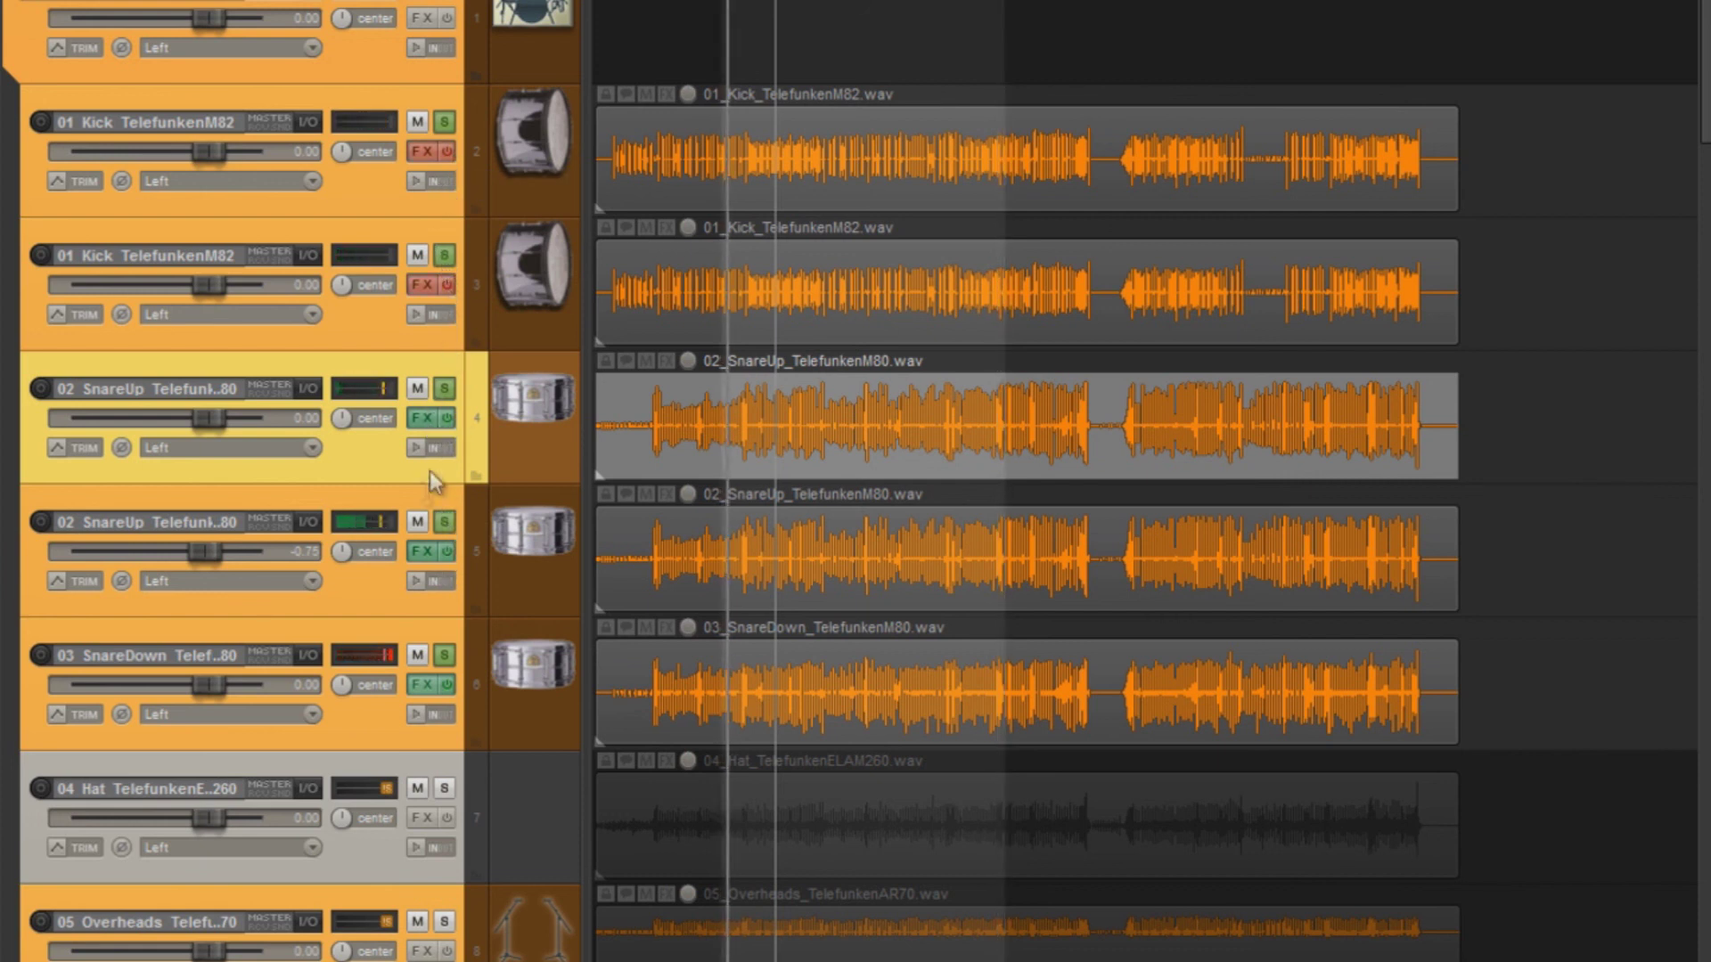
click(447, 418)
click(449, 552)
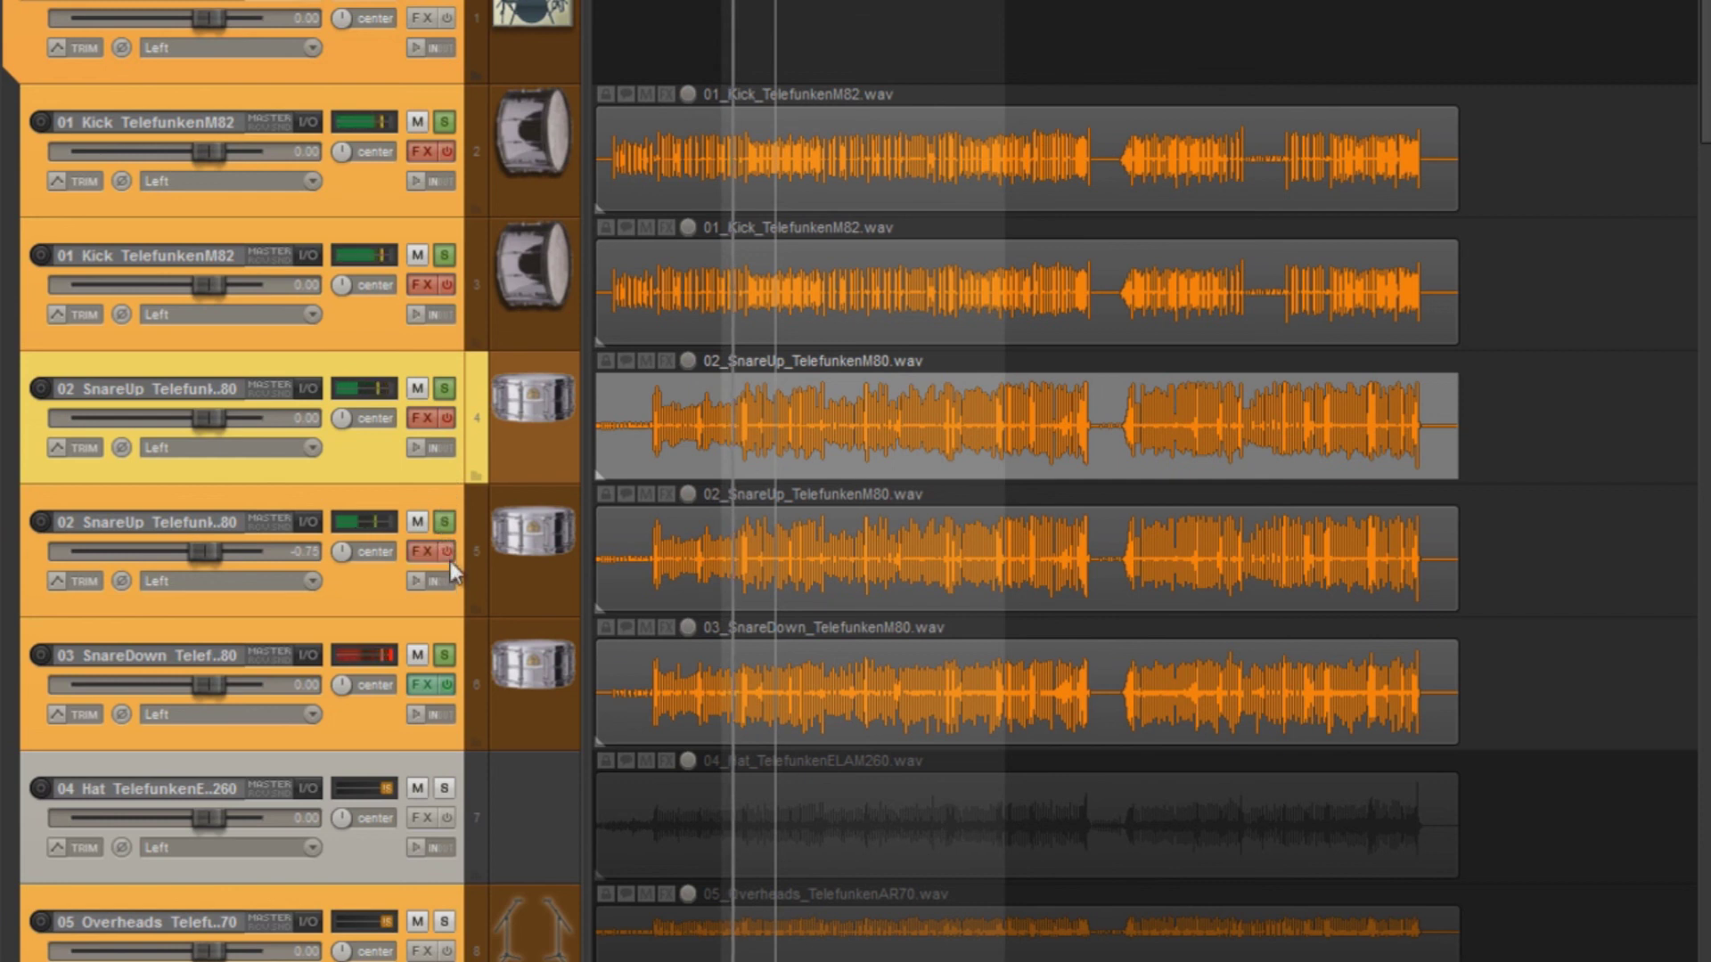
click(446, 684)
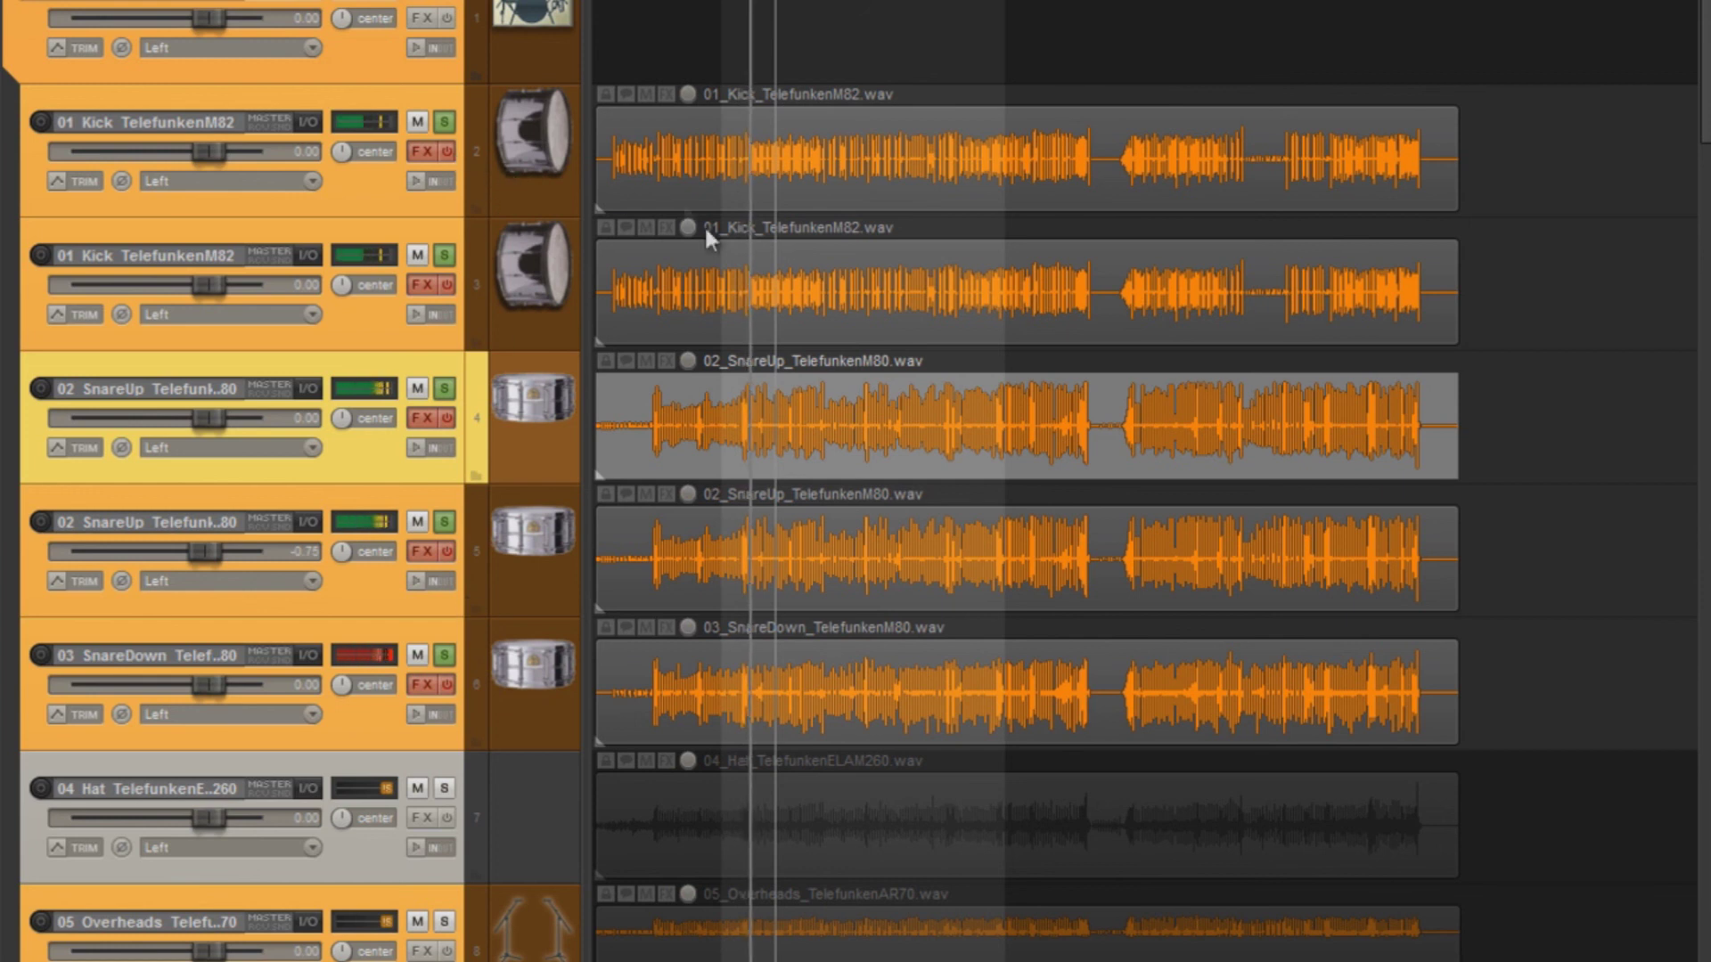
click(451, 154)
click(447, 283)
click(446, 419)
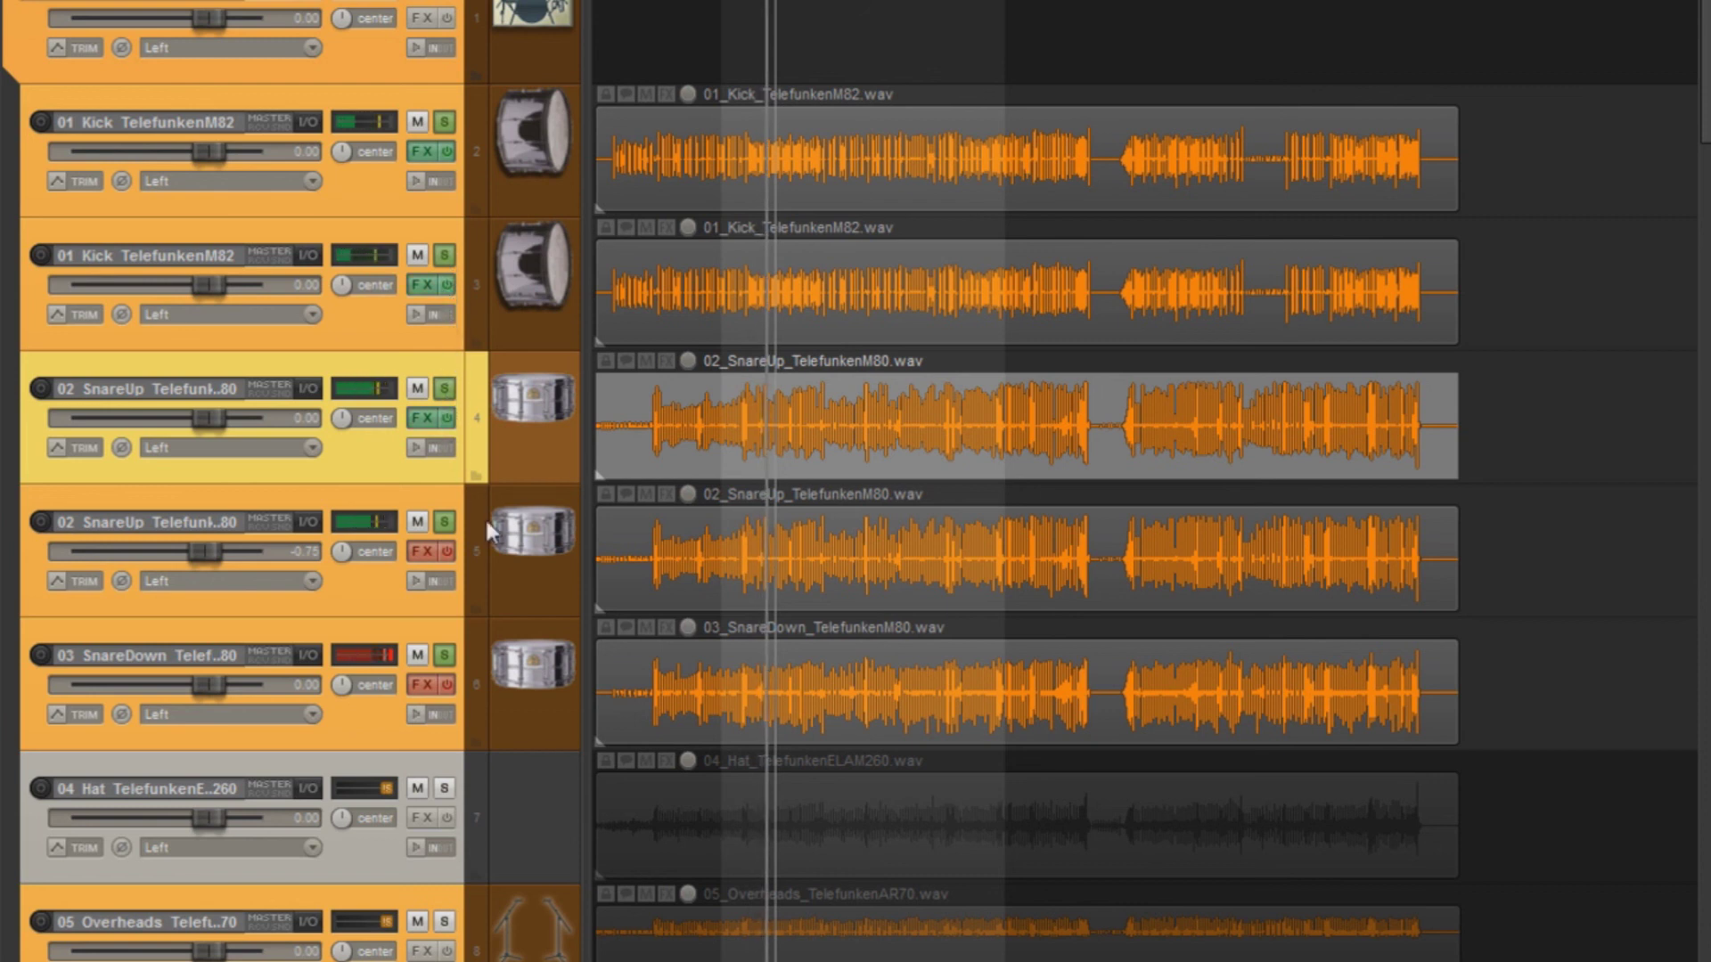
click(448, 552)
click(446, 681)
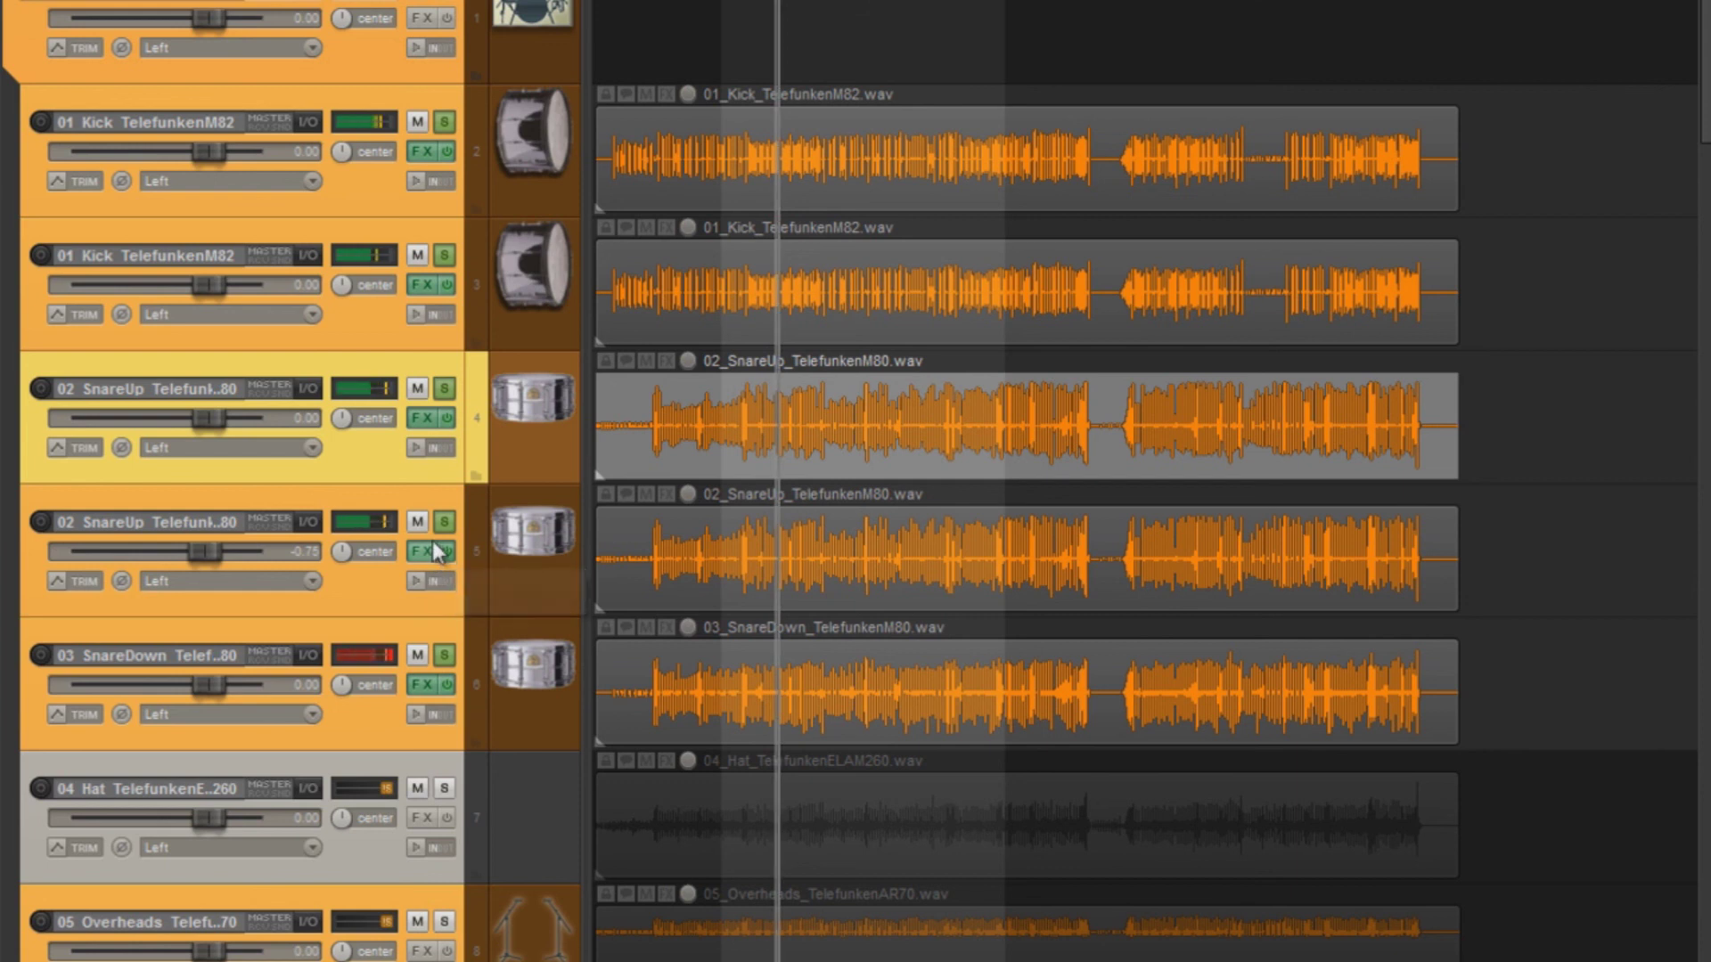
key(space)
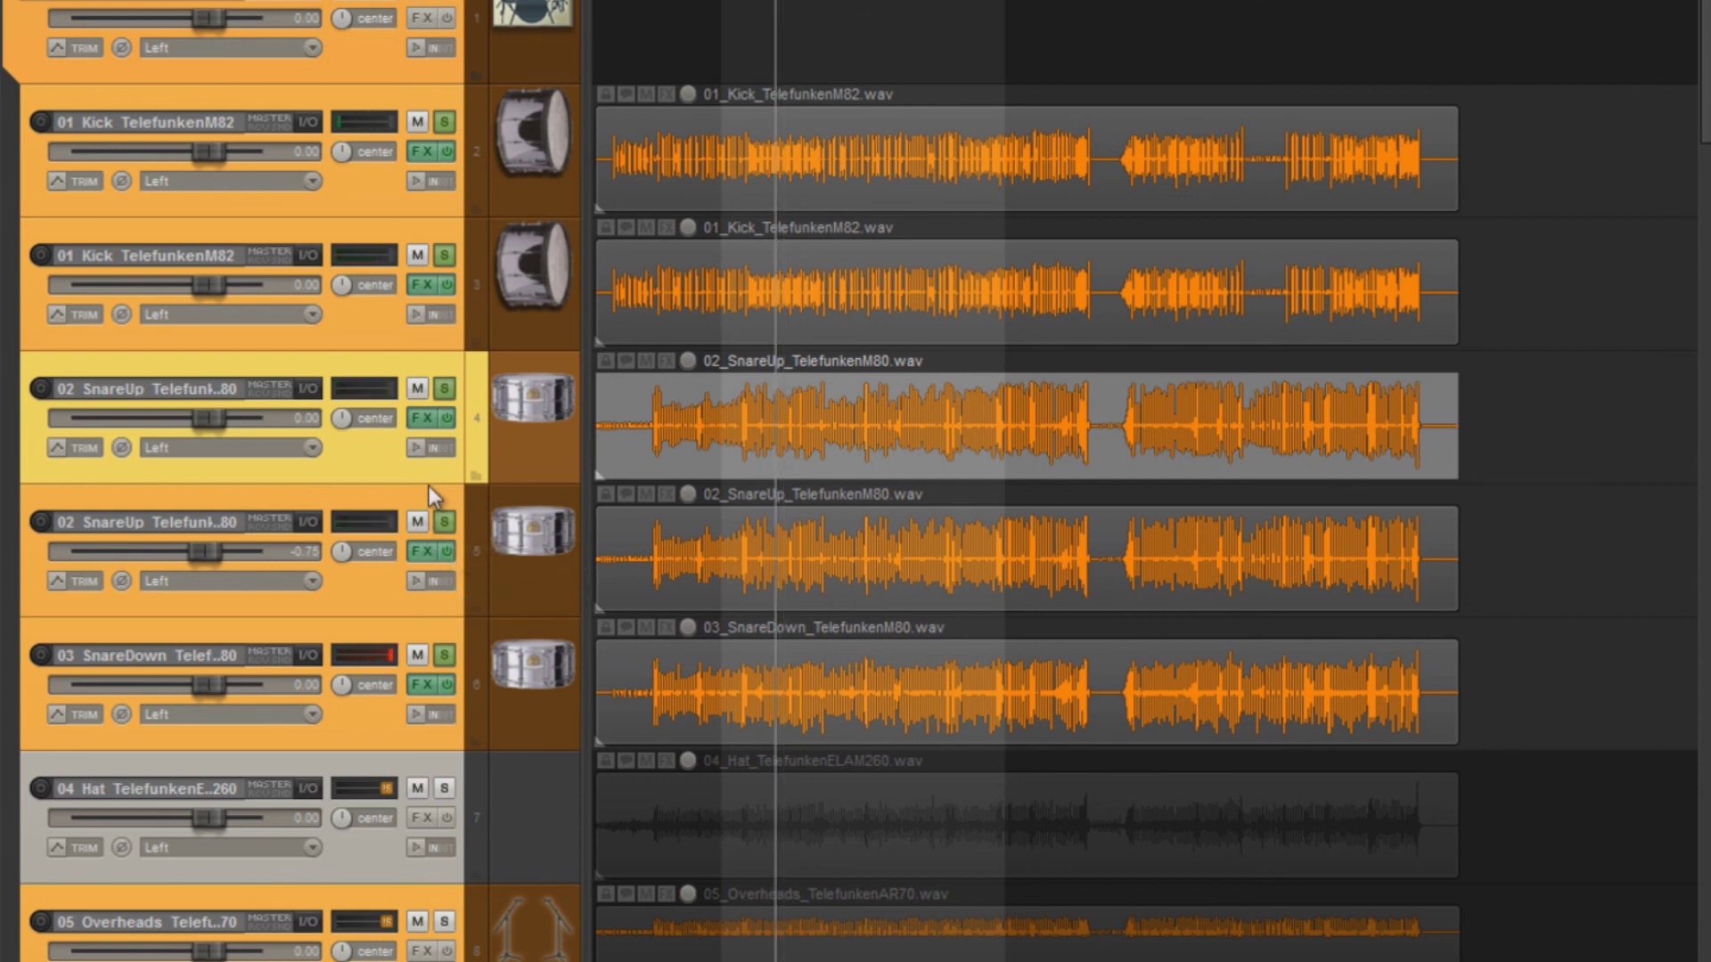